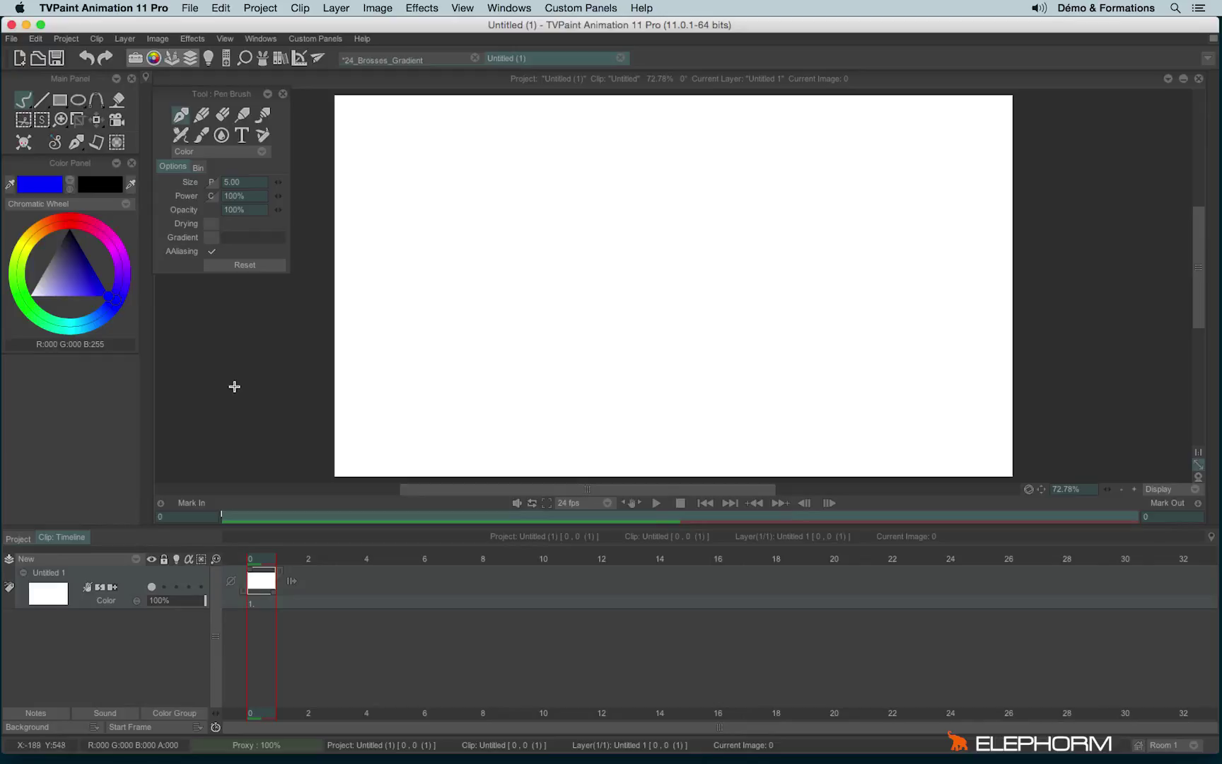
- Toggle the Gradient option on and off for the Pen, Pencil and Air Brush tools
{"action": "left_click", "coordinate": [210, 239]}
{"action": "left_click", "coordinate": [210, 238]}
{"action": "left_click", "coordinate": [201, 116]}
{"action": "left_click", "coordinate": [212, 355]}
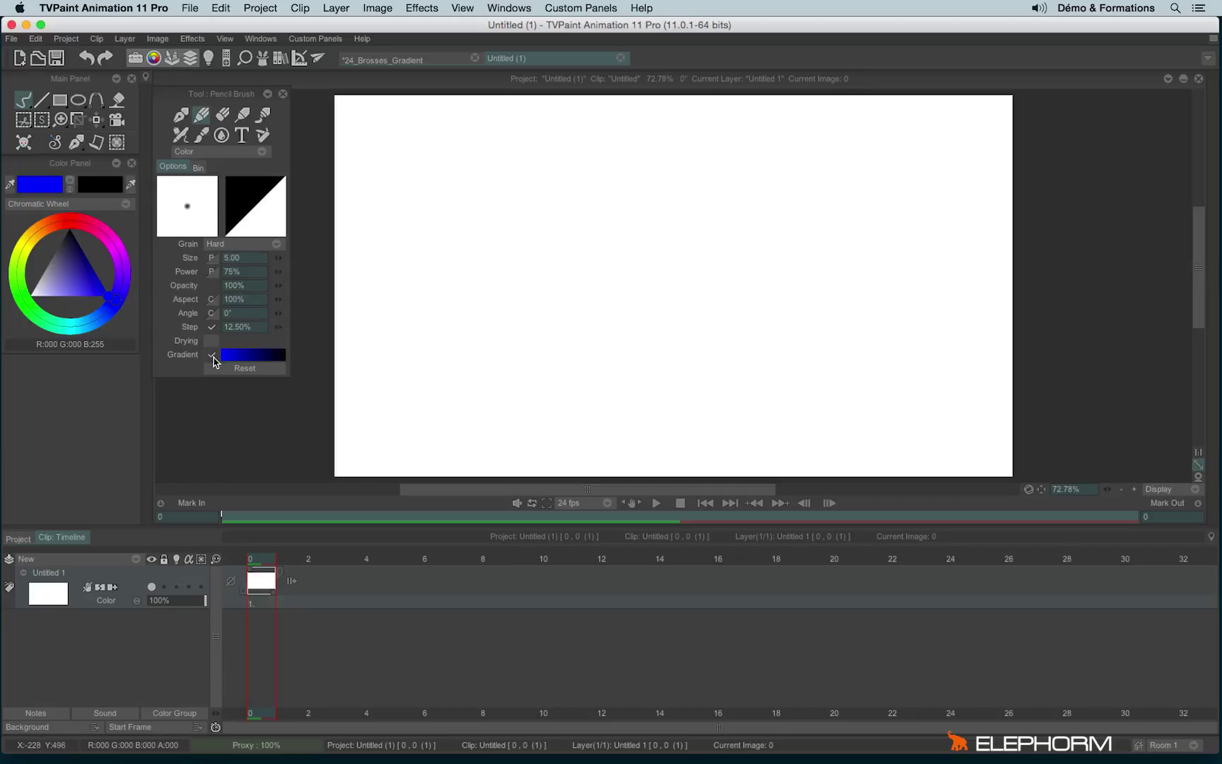
{"action": "left_click", "coordinate": [212, 355]}
{"action": "left_click", "coordinate": [181, 135]}
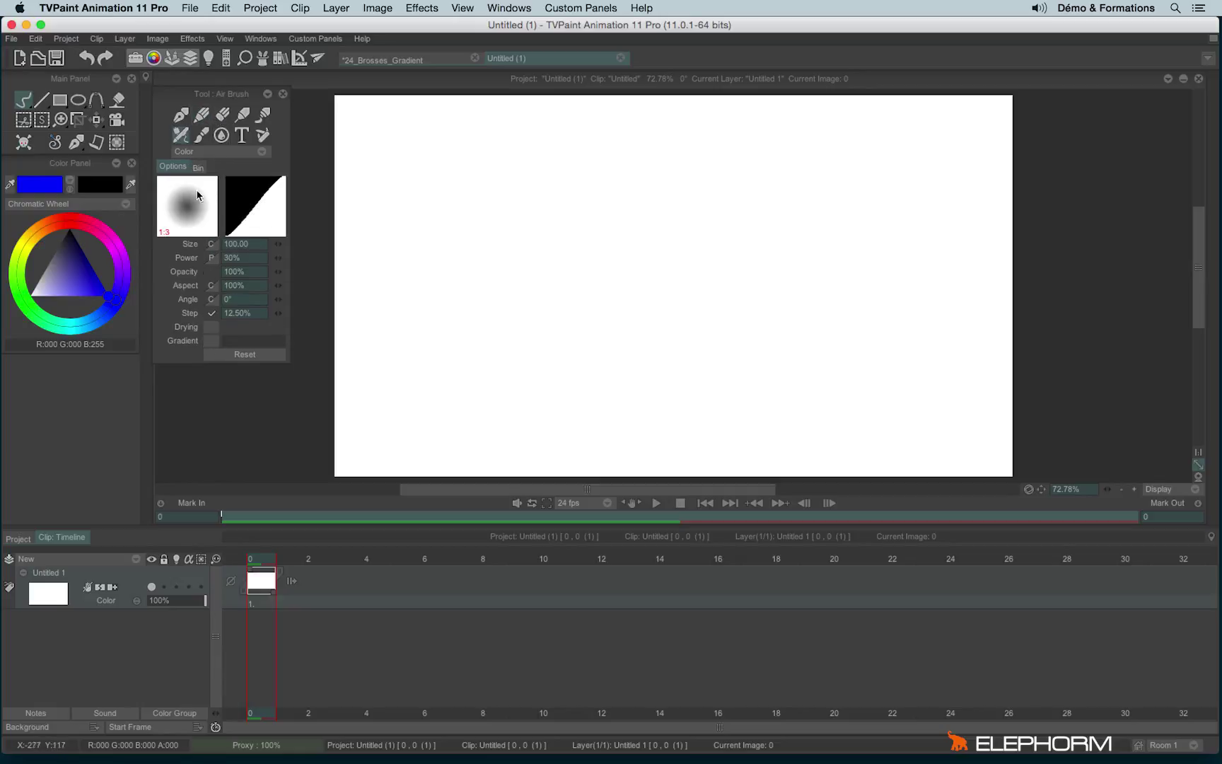
{"action": "left_click", "coordinate": [212, 341]}
{"action": "left_click", "coordinate": [211, 341]}
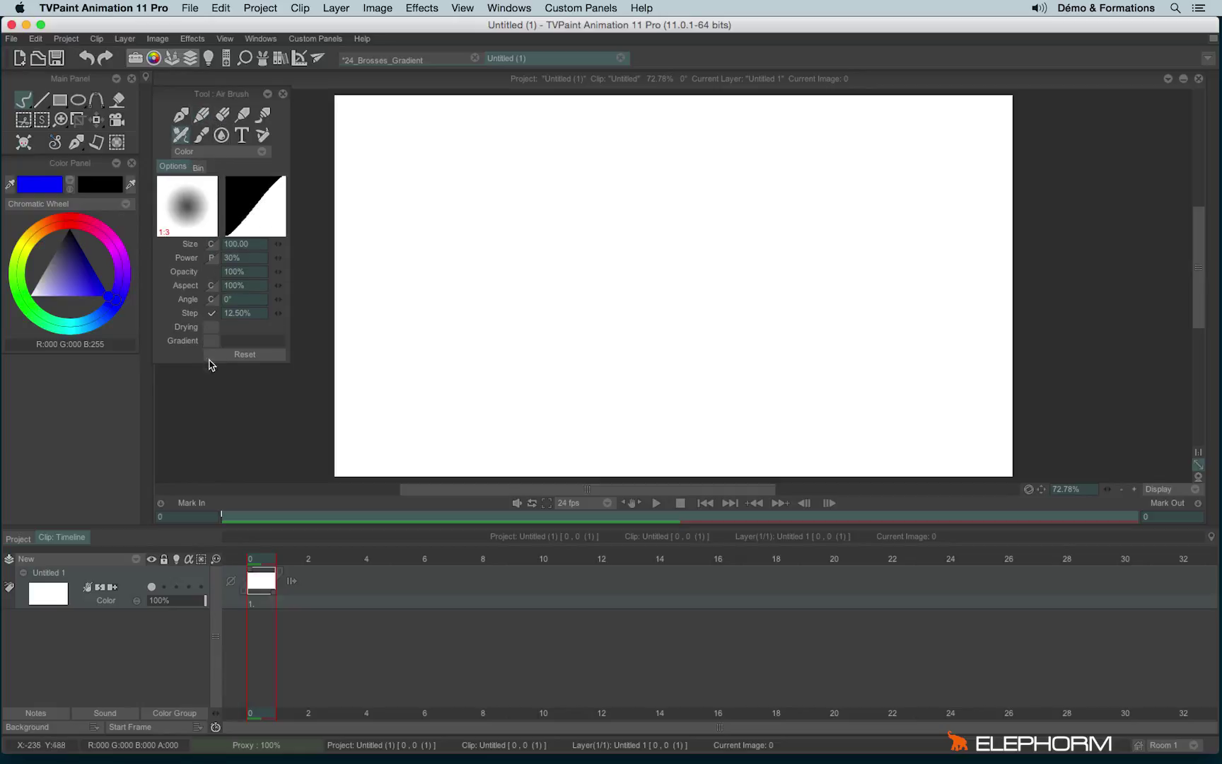
{"action": "left_click", "coordinate": [180, 115]}
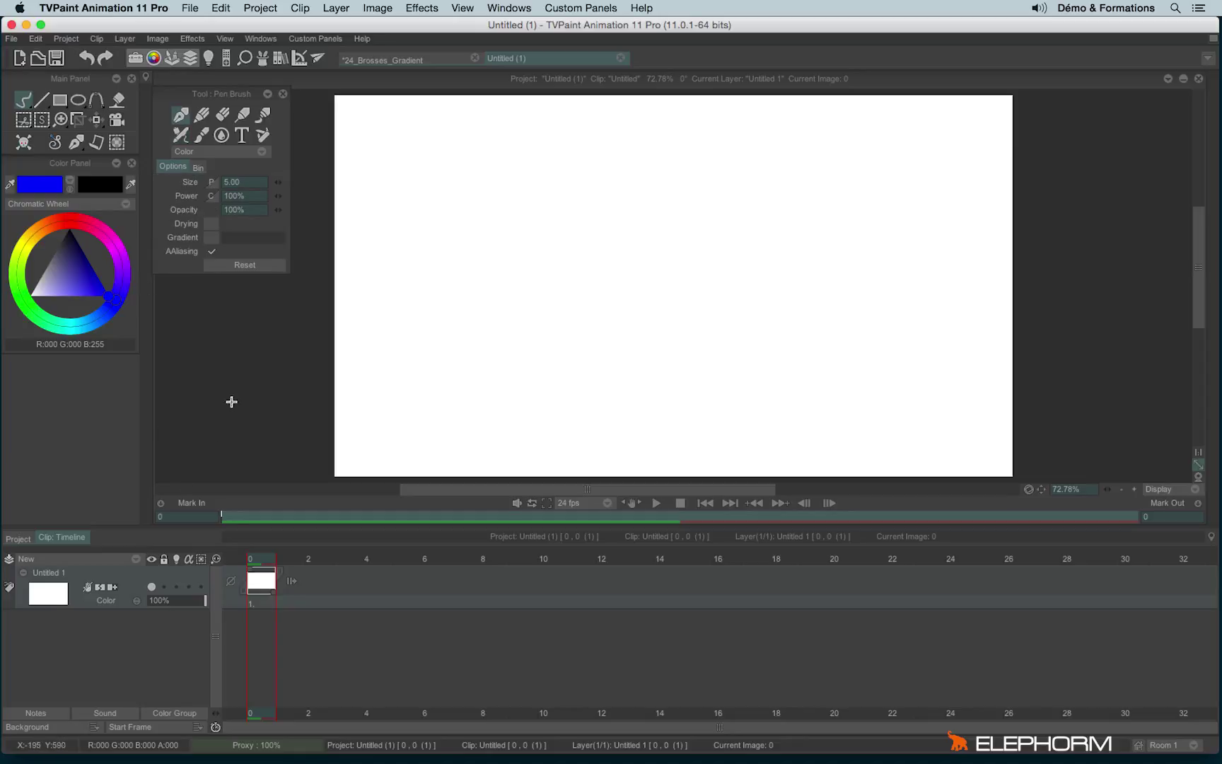
- Enable Gradient for the filled rectangle shape tool, then select the Paint bucket
{"action": "left_click", "coordinate": [59, 102]}
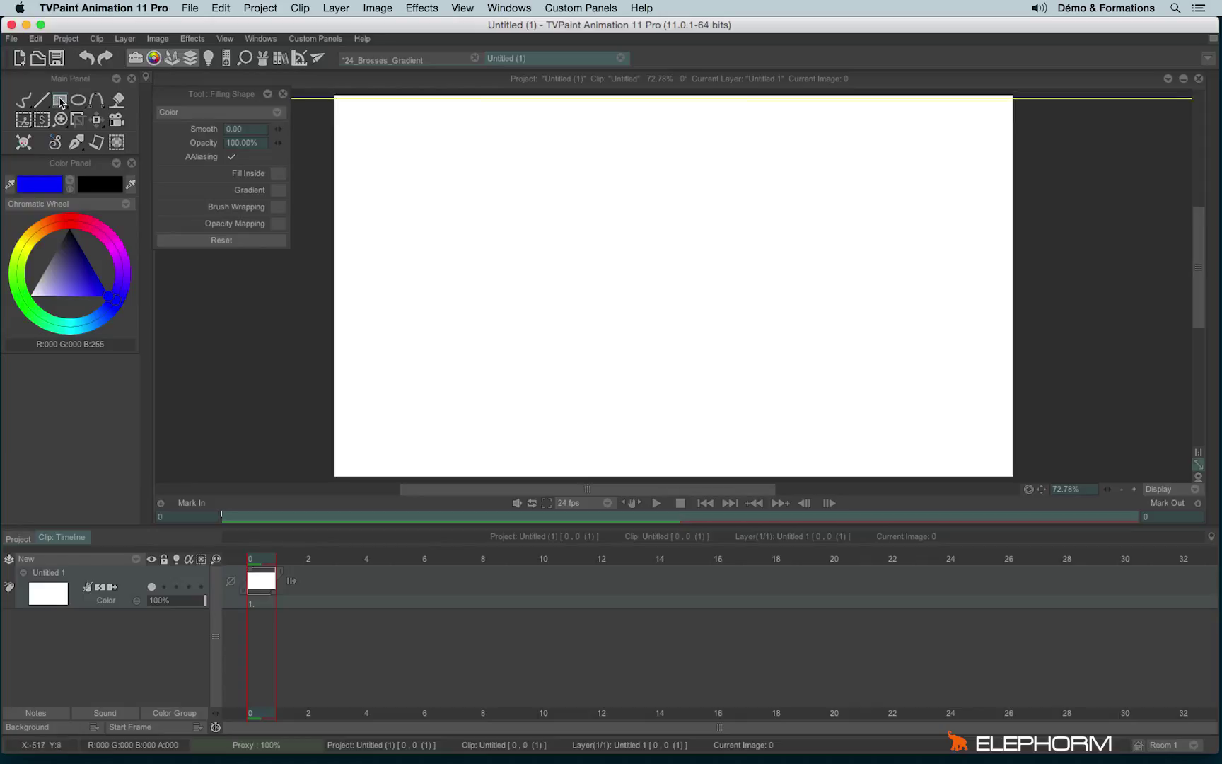
{"action": "left_click", "coordinate": [278, 191]}
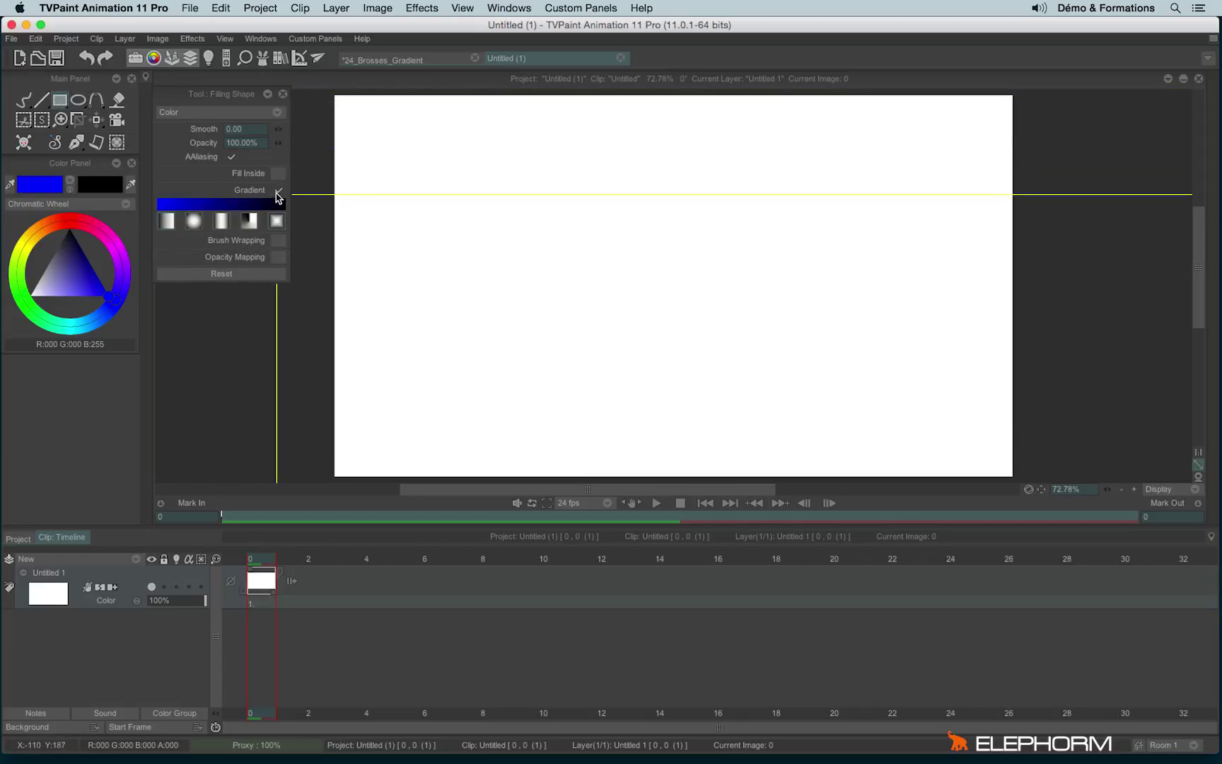
{"action": "left_click", "coordinate": [117, 100]}
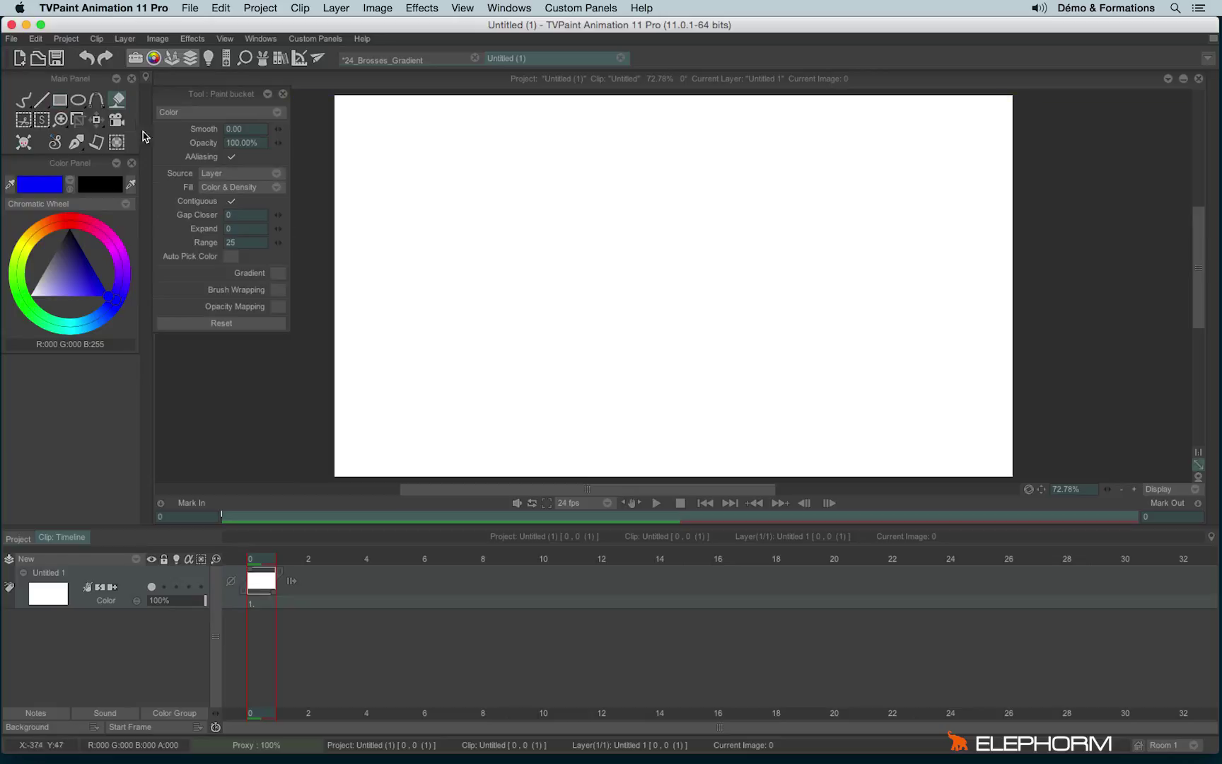
- Enable Gradient for the Paint bucket, clear the frame and try blue-to-black fills
{"action": "left_click", "coordinate": [278, 274]}
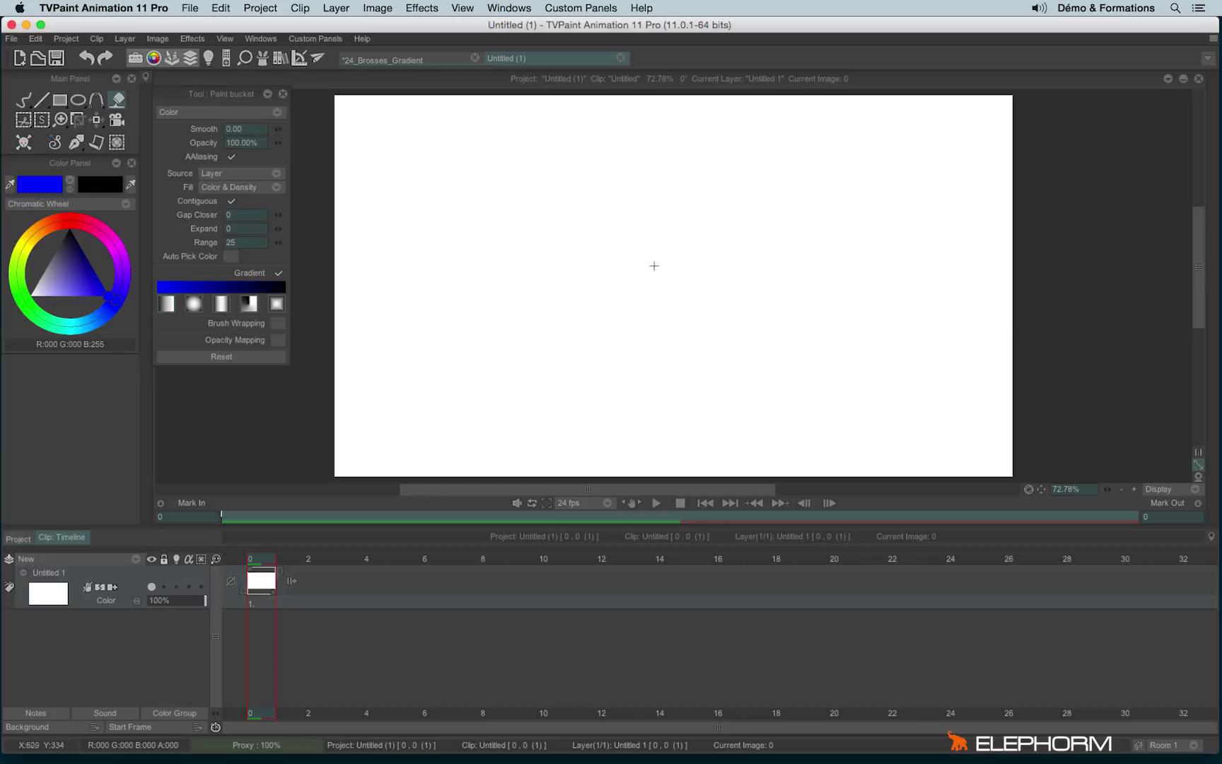
{"action": "key", "text": "BackSpace"}
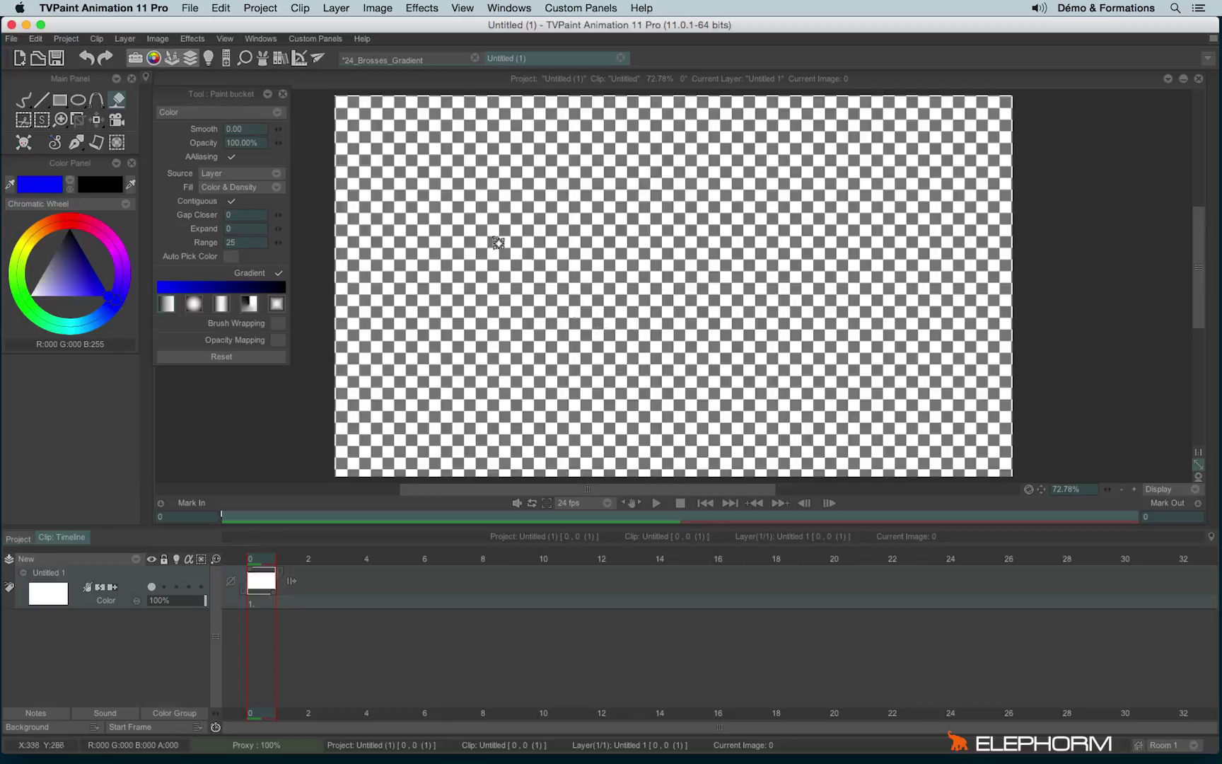
{"action": "left_click_drag", "start_coordinate": [433, 160], "coordinate": [897, 437]}
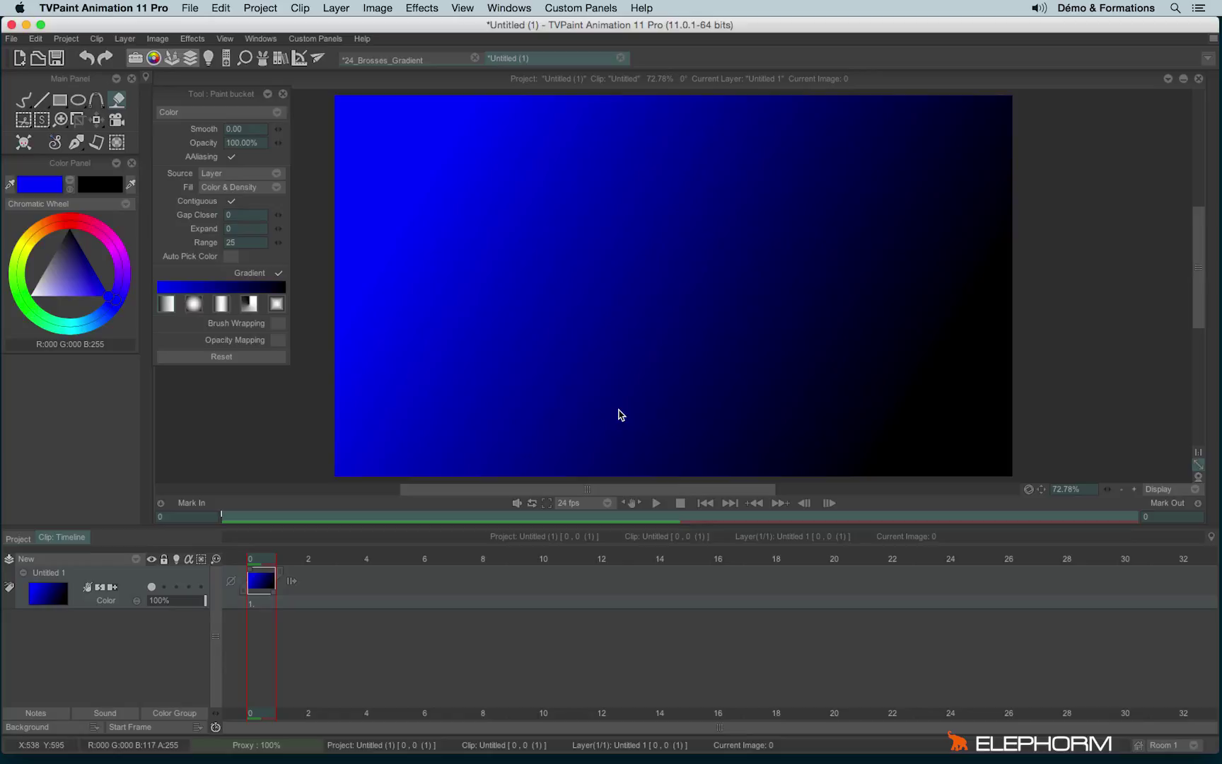
{"action": "left_click_drag", "start_coordinate": [1001, 109], "coordinate": [895, 179]}
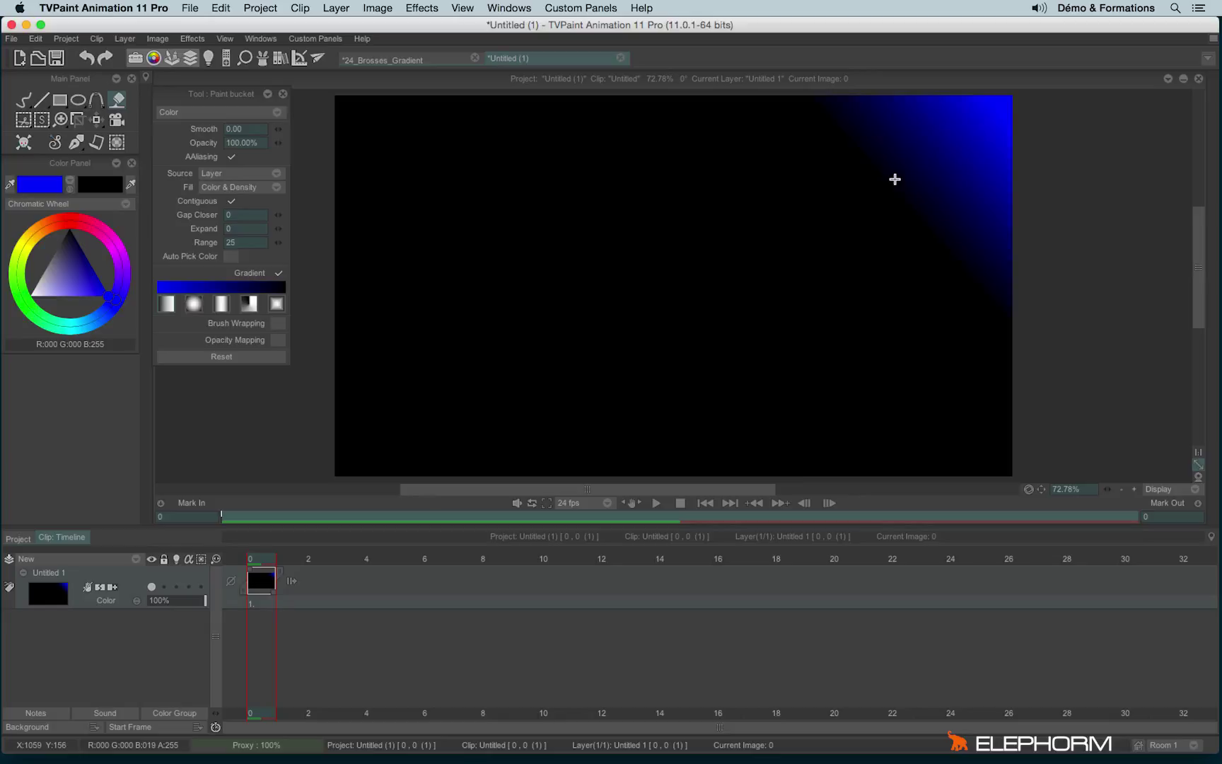
{"action": "key", "text": "BackSpace"}
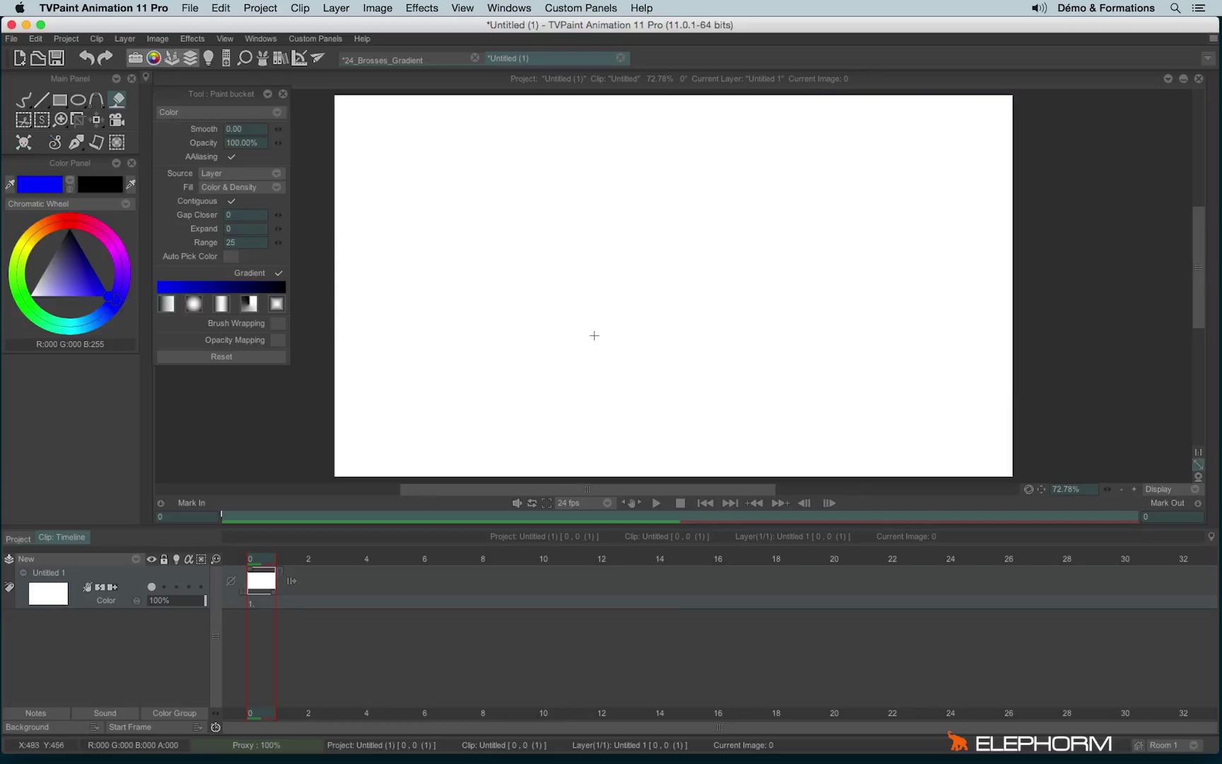
- Test vertical and diagonal blue-to-black gradient fills, undoing each one
{"action": "mouse_move", "coordinate": [668, 169]}
{"action": "left_mouse_down"}
{"action": "mouse_move", "coordinate": [675, 382]}
{"action": "mouse_move", "coordinate": [742, 351]}
{"action": "left_mouse_up"}
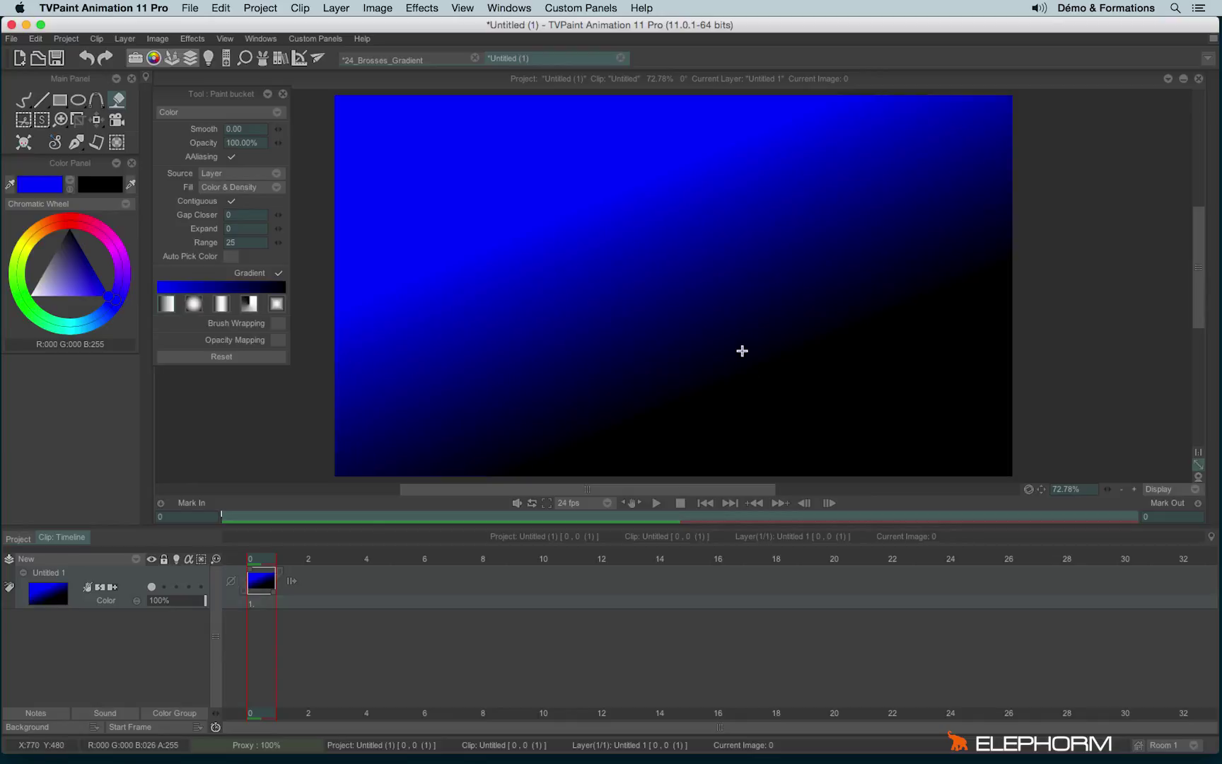
{"action": "key", "text": "super+z"}
{"action": "mouse_move", "coordinate": [669, 430]}
{"action": "left_mouse_down"}
{"action": "mouse_move", "coordinate": [535, 327]}
{"action": "mouse_move", "coordinate": [532, 338]}
{"action": "left_mouse_up"}
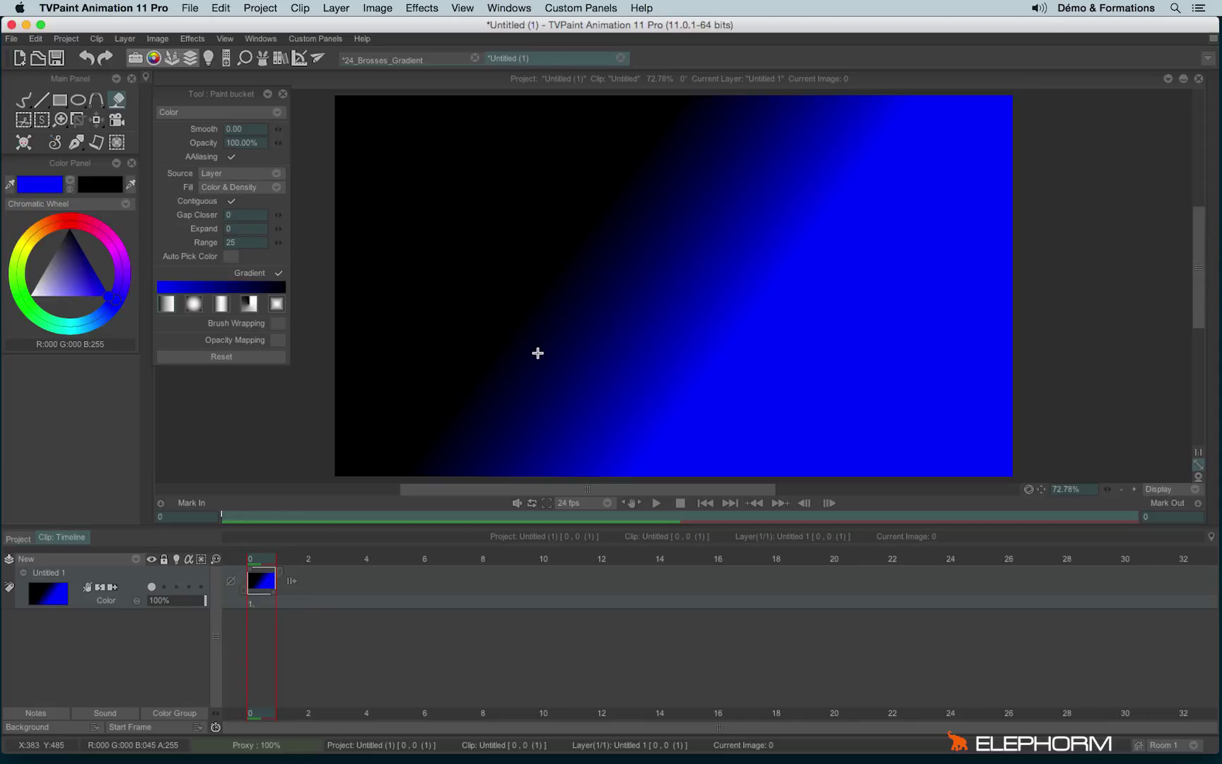
{"action": "key", "text": "super+z"}
{"action": "mouse_move", "coordinate": [658, 258]}
{"action": "left_mouse_down"}
{"action": "mouse_move", "coordinate": [669, 272]}
{"action": "mouse_move", "coordinate": [643, 331]}
{"action": "mouse_move", "coordinate": [663, 268]}
{"action": "mouse_move", "coordinate": [660, 160]}
{"action": "mouse_move", "coordinate": [647, 434]}
{"action": "left_mouse_up"}
{"action": "key", "text": "super+z"}
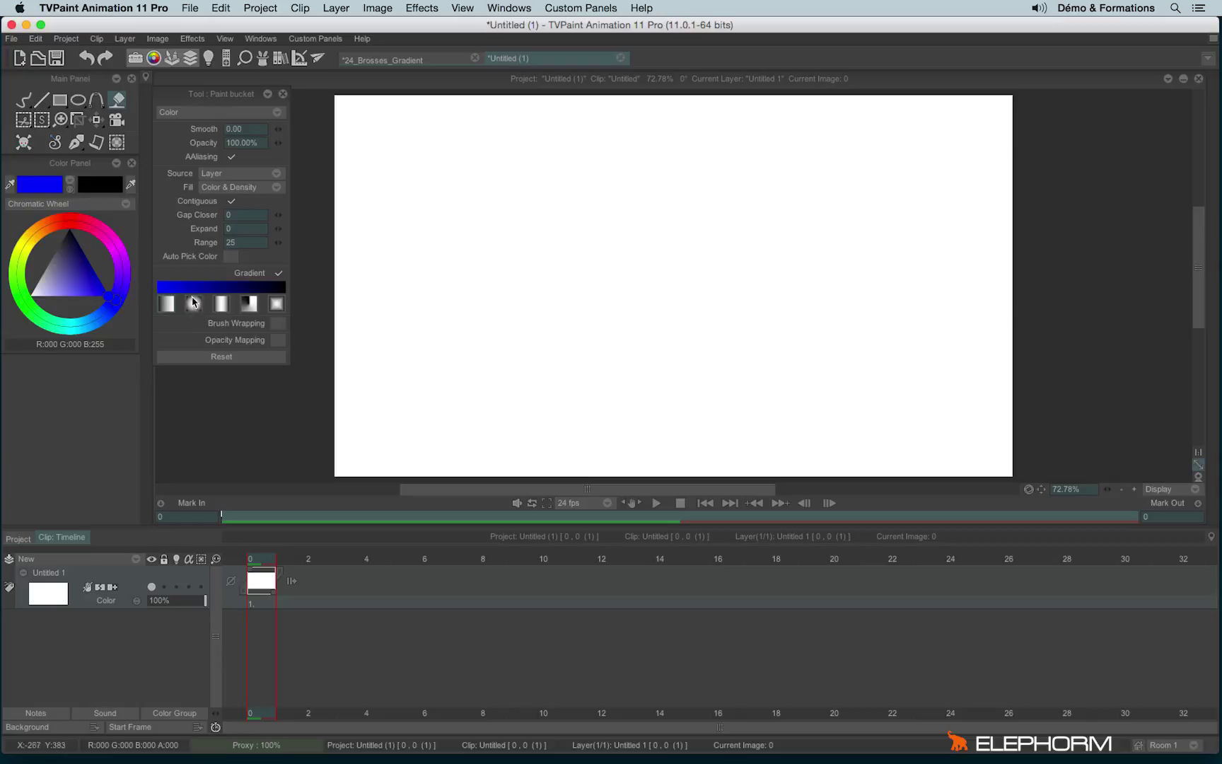
- Try a radial blue gradient fill and a vertical blue band fill, undoing each
{"action": "left_click", "coordinate": [166, 305]}
{"action": "key", "text": "BackSpace"}
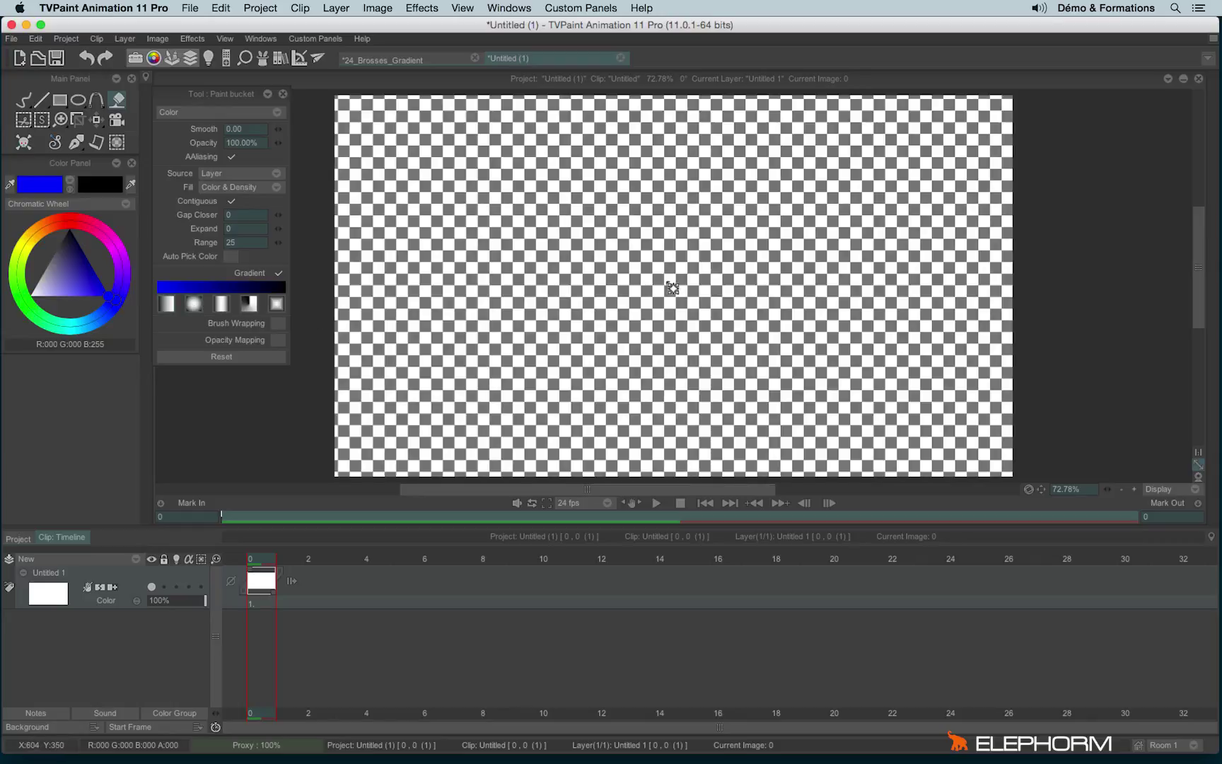
{"action": "left_click_drag", "start_coordinate": [676, 297], "coordinate": [827, 296]}
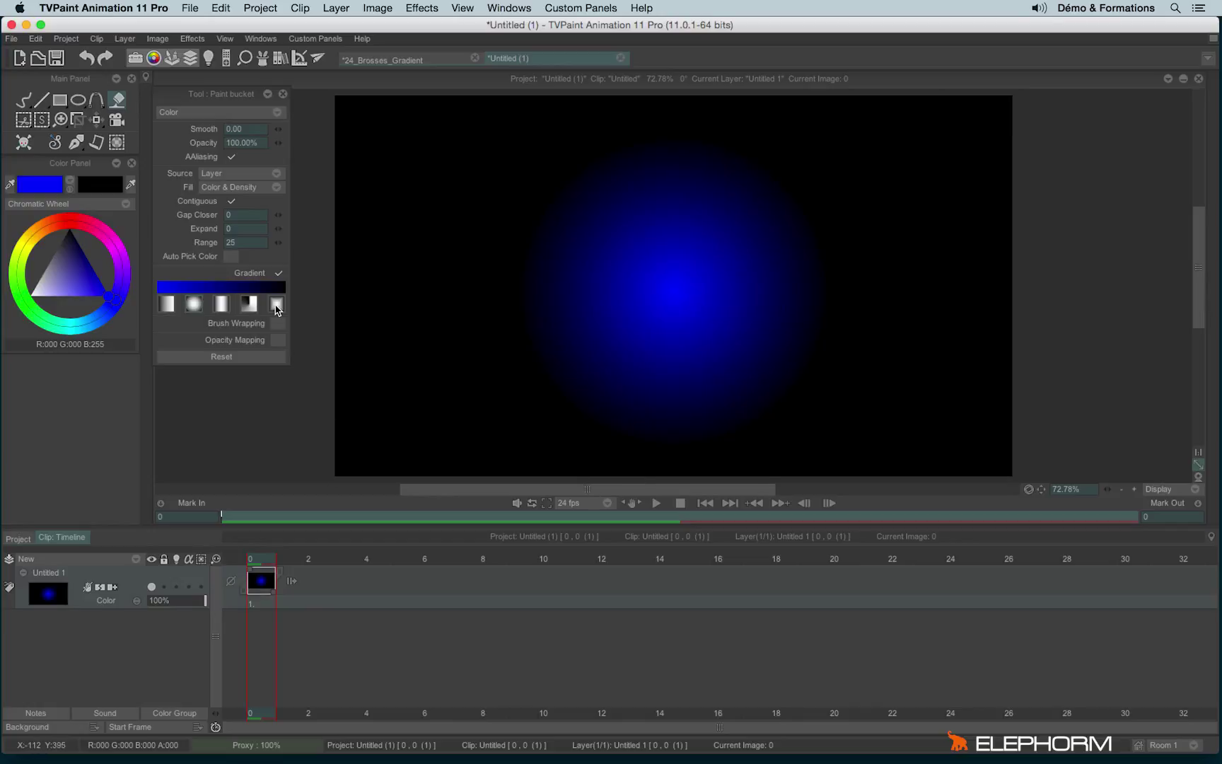
{"action": "key", "text": "super+z"}
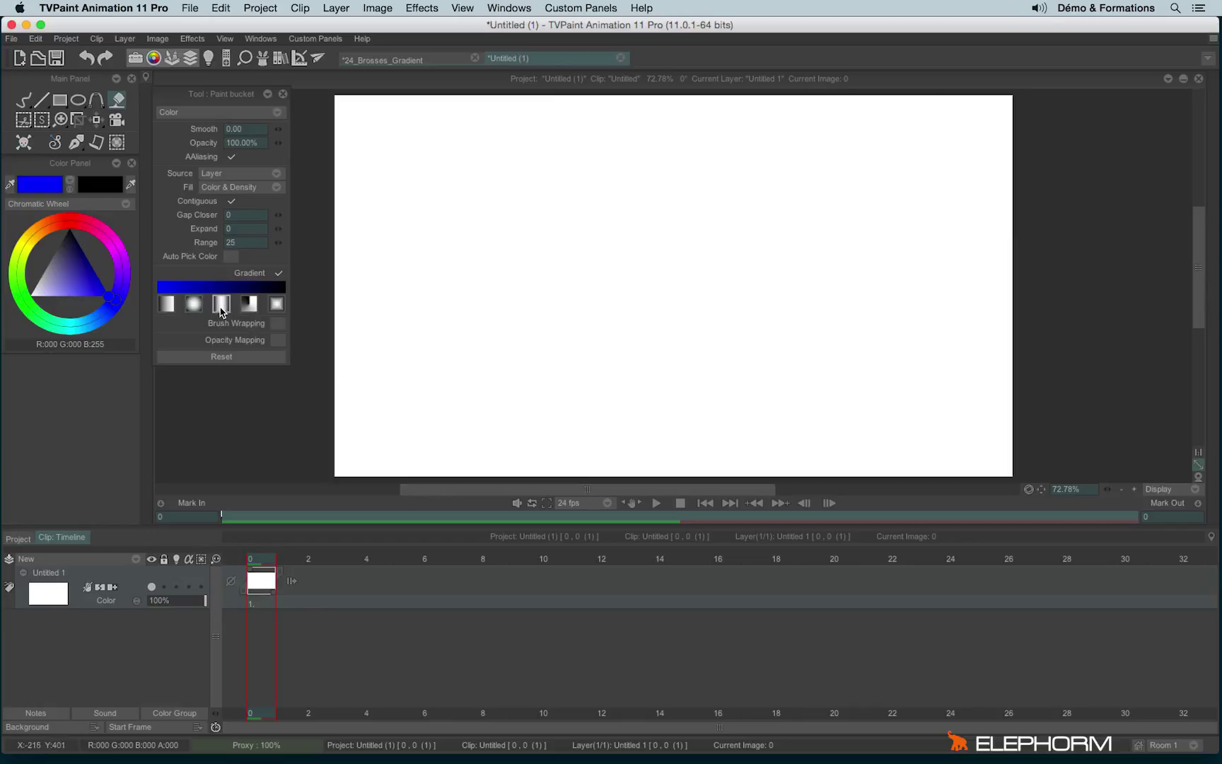
{"action": "key", "text": "BackSpace"}
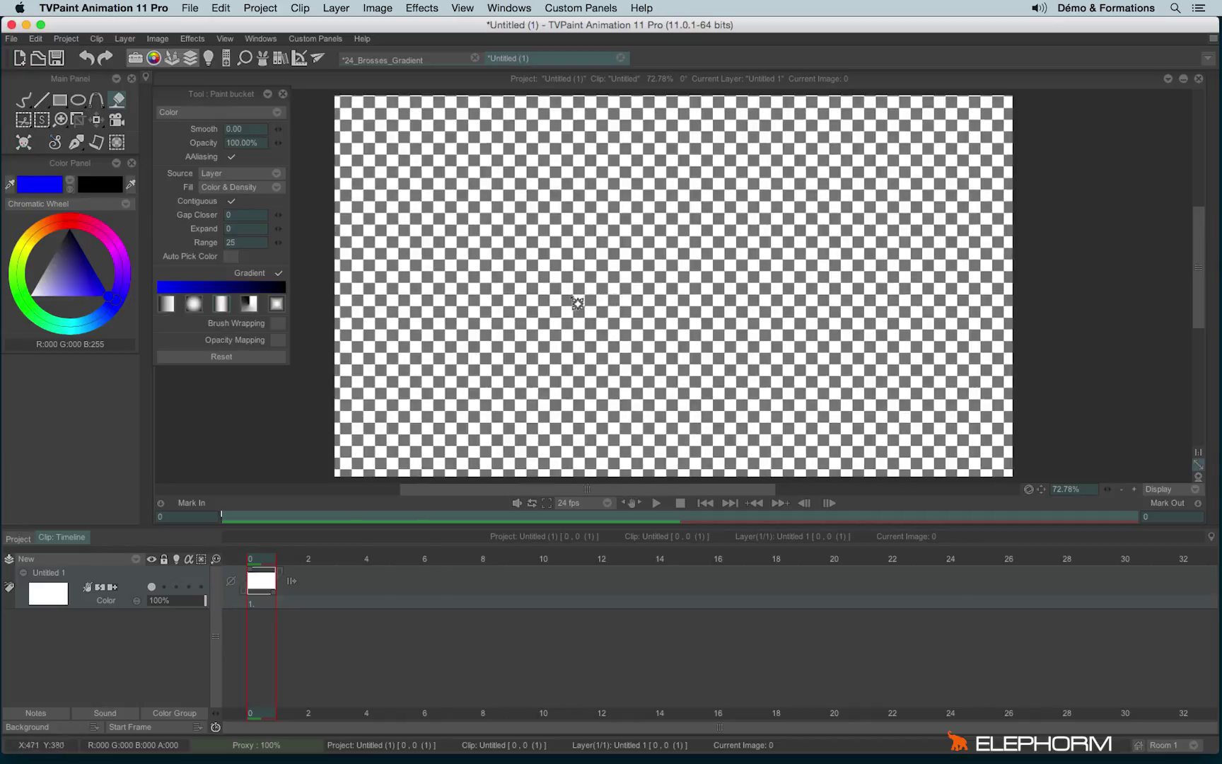
{"action": "left_click_drag", "start_coordinate": [580, 297], "coordinate": [768, 301]}
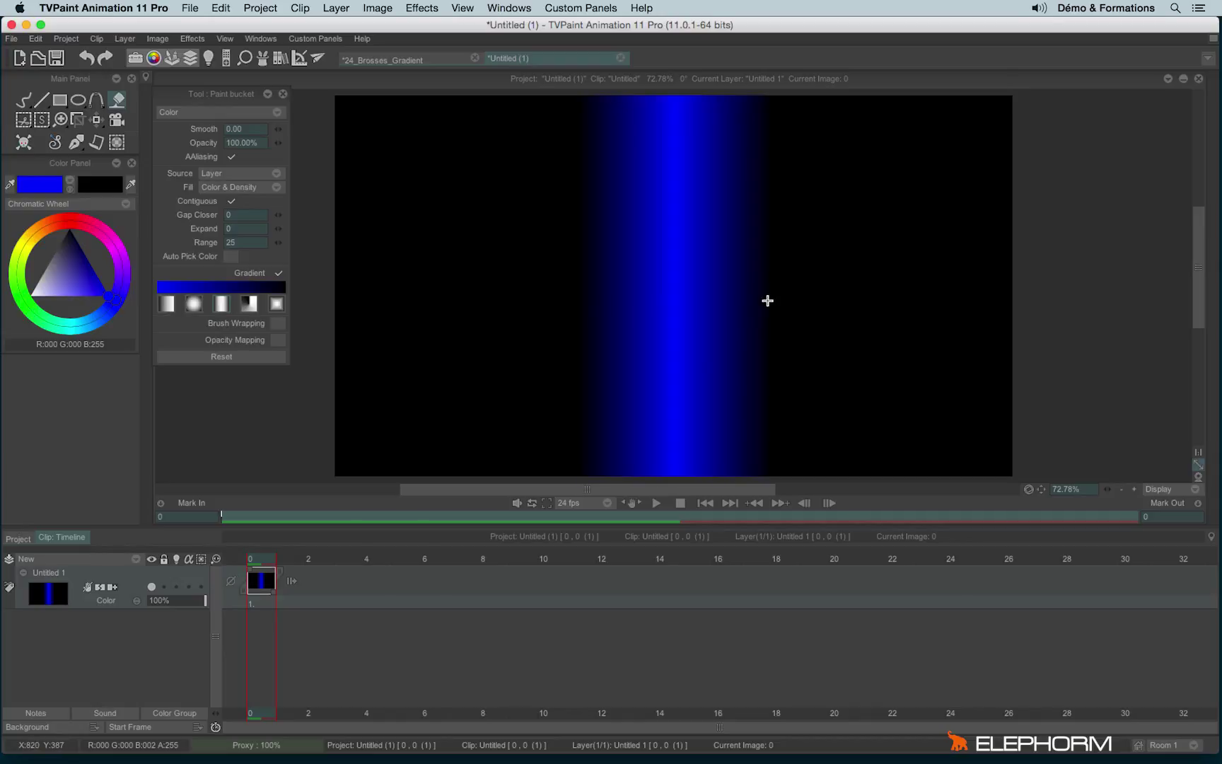
{"action": "key", "text": "BackSpace"}
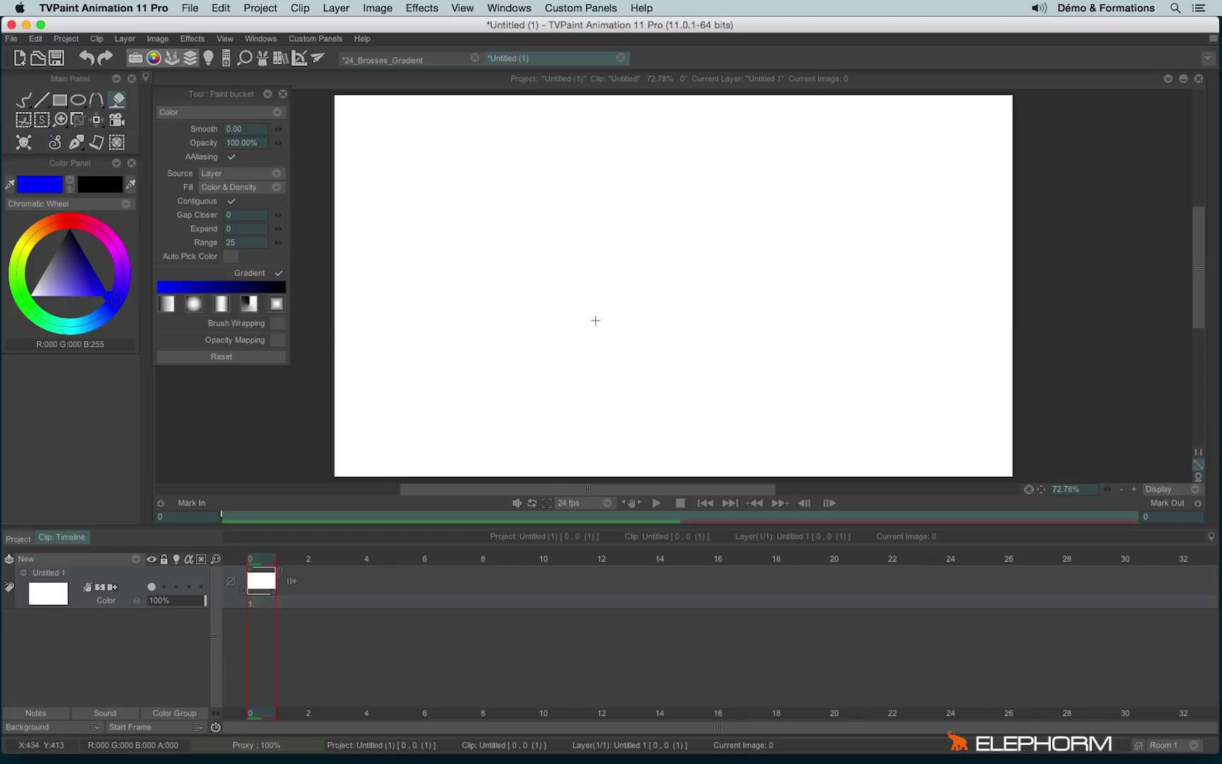
- Try an angular fill and a small blue spot fill, undoing both to leave the frame white
{"action": "left_click_drag", "start_coordinate": [670, 292], "coordinate": [1016, 487]}
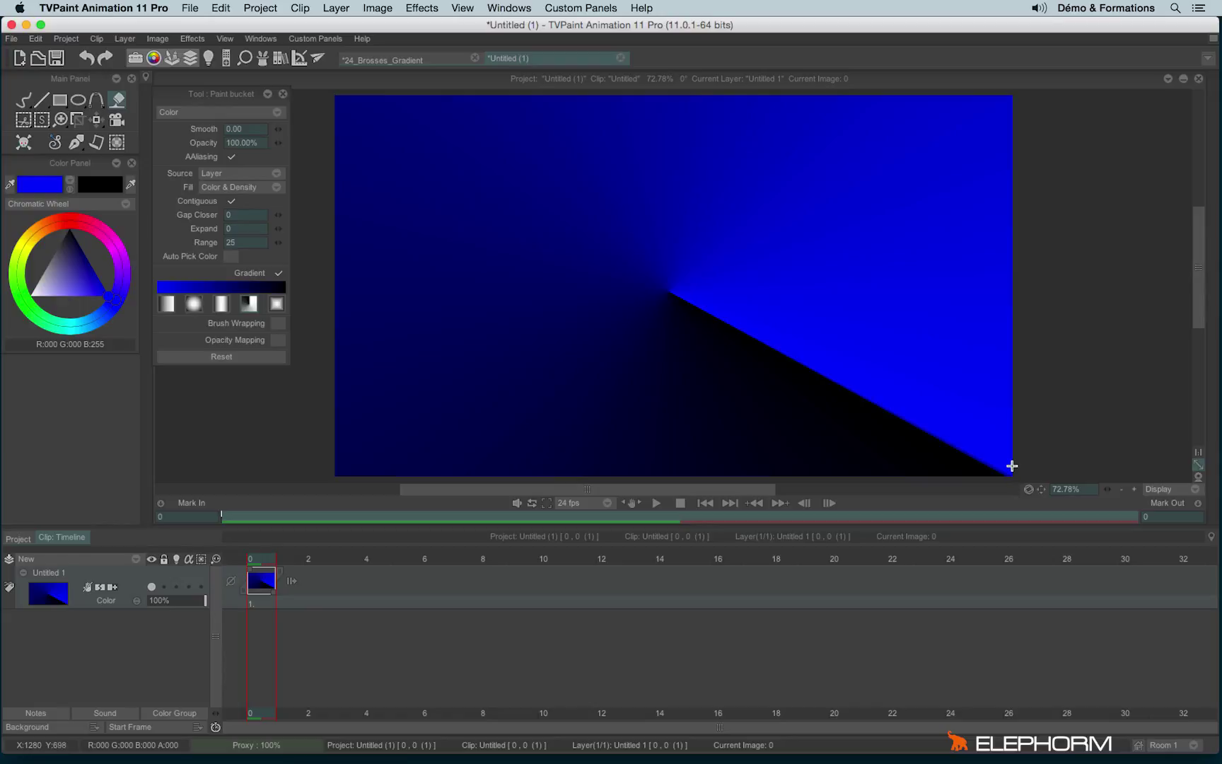
{"action": "key", "text": "ctrl+z"}
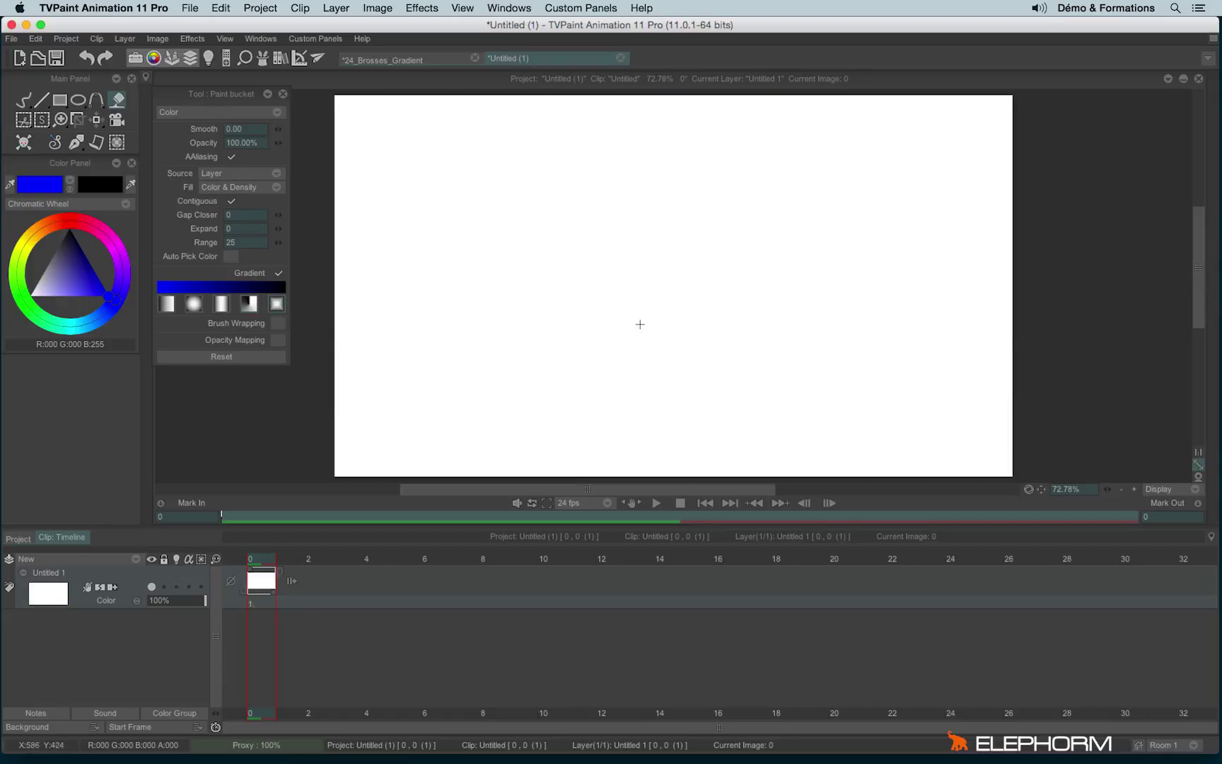
{"action": "key", "text": "BackSpace"}
{"action": "left_click_drag", "start_coordinate": [659, 295], "coordinate": [665, 300]}
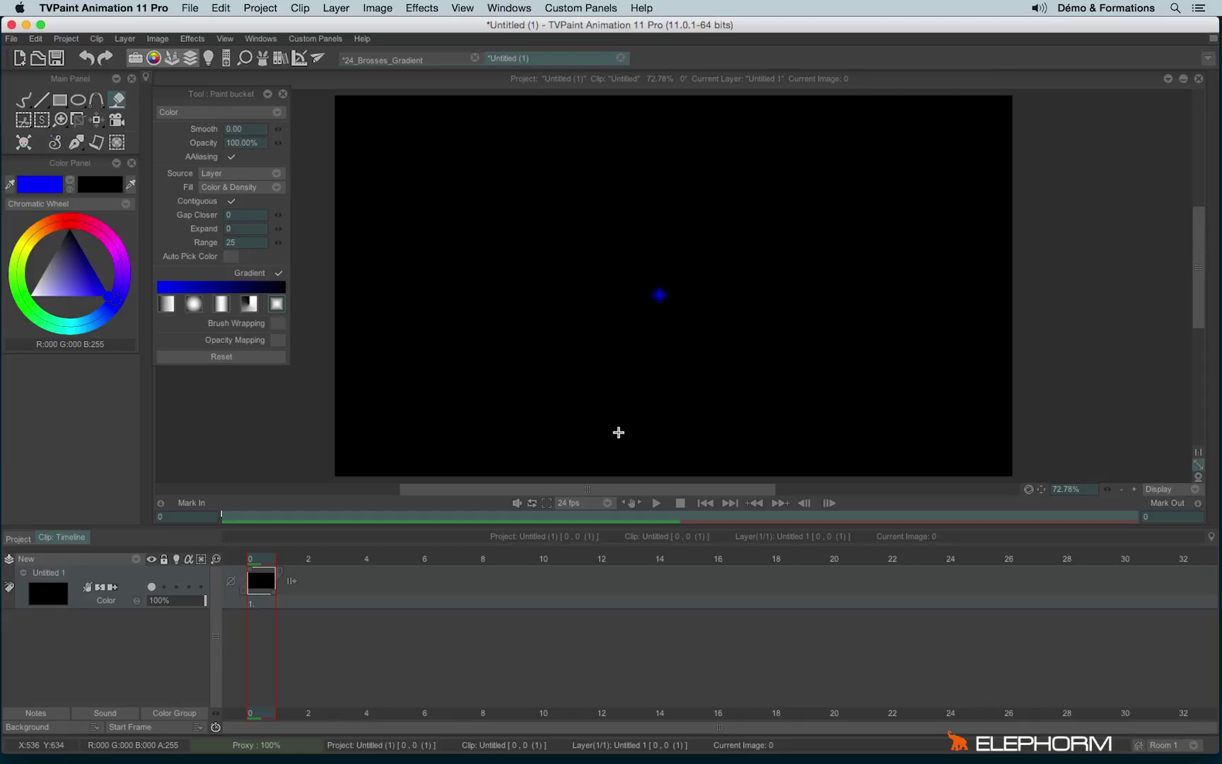
{"action": "key", "text": "super+z"}
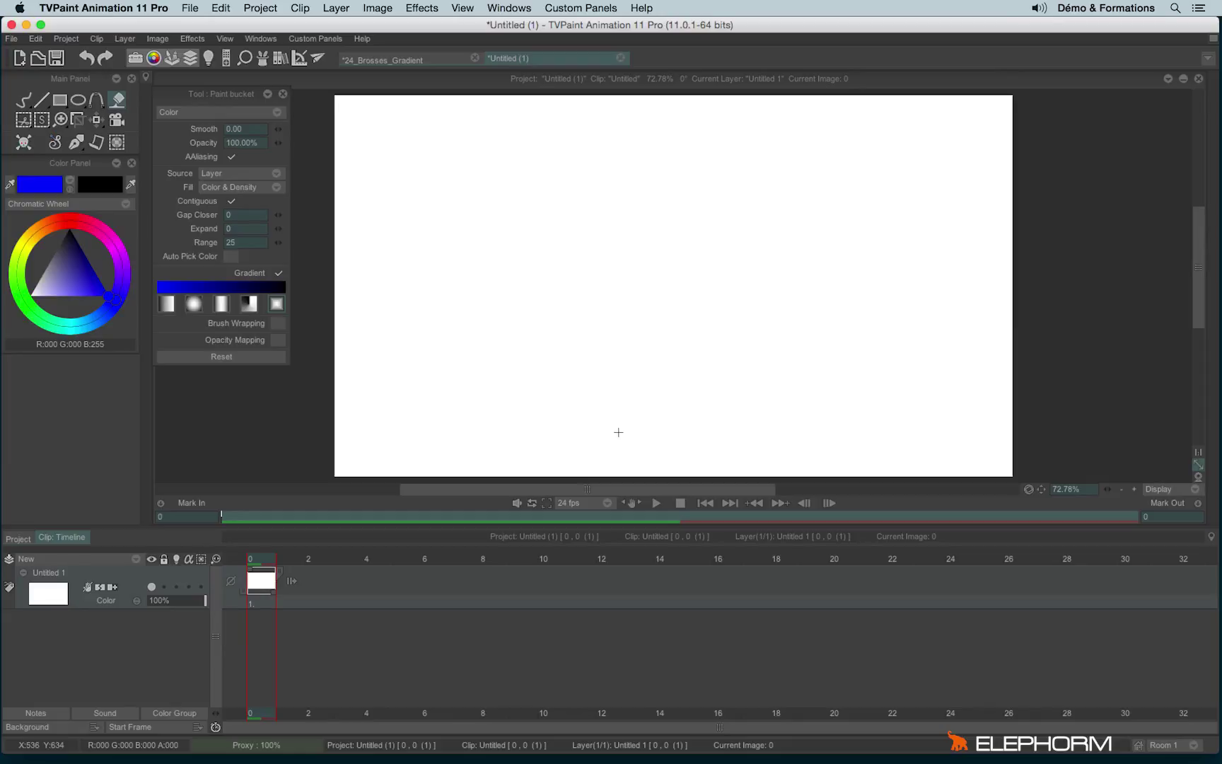
- Load the APen to Transparent preset and stamp blue-to-transparent gradient spots on the frame
{"action": "left_click", "coordinate": [198, 289]}
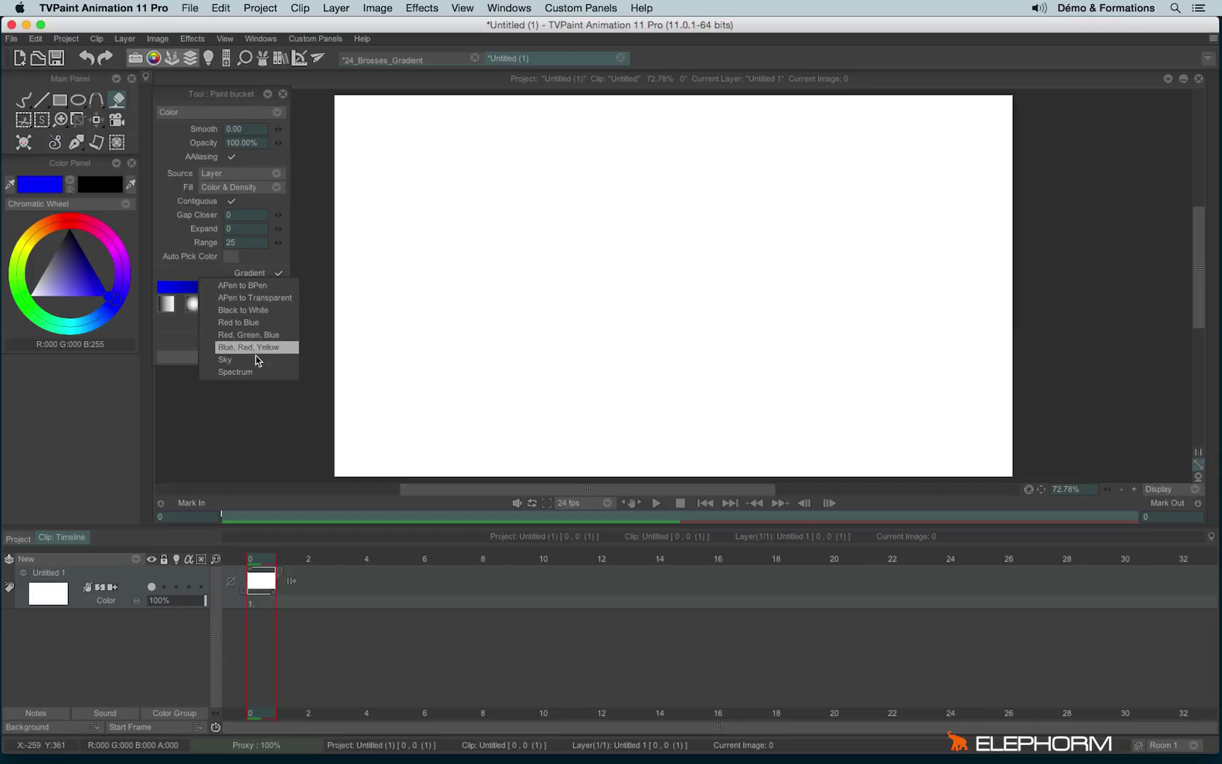
{"action": "left_click", "coordinate": [291, 301]}
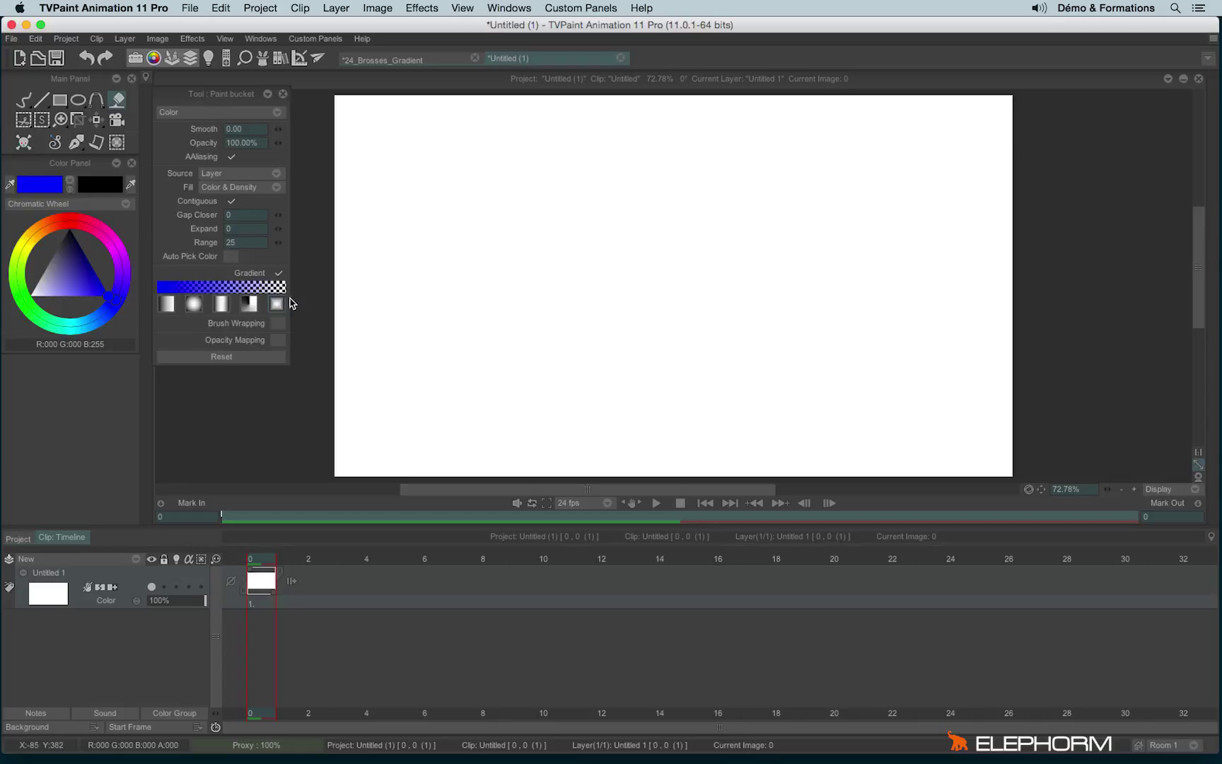
{"action": "left_click", "coordinate": [558, 250]}
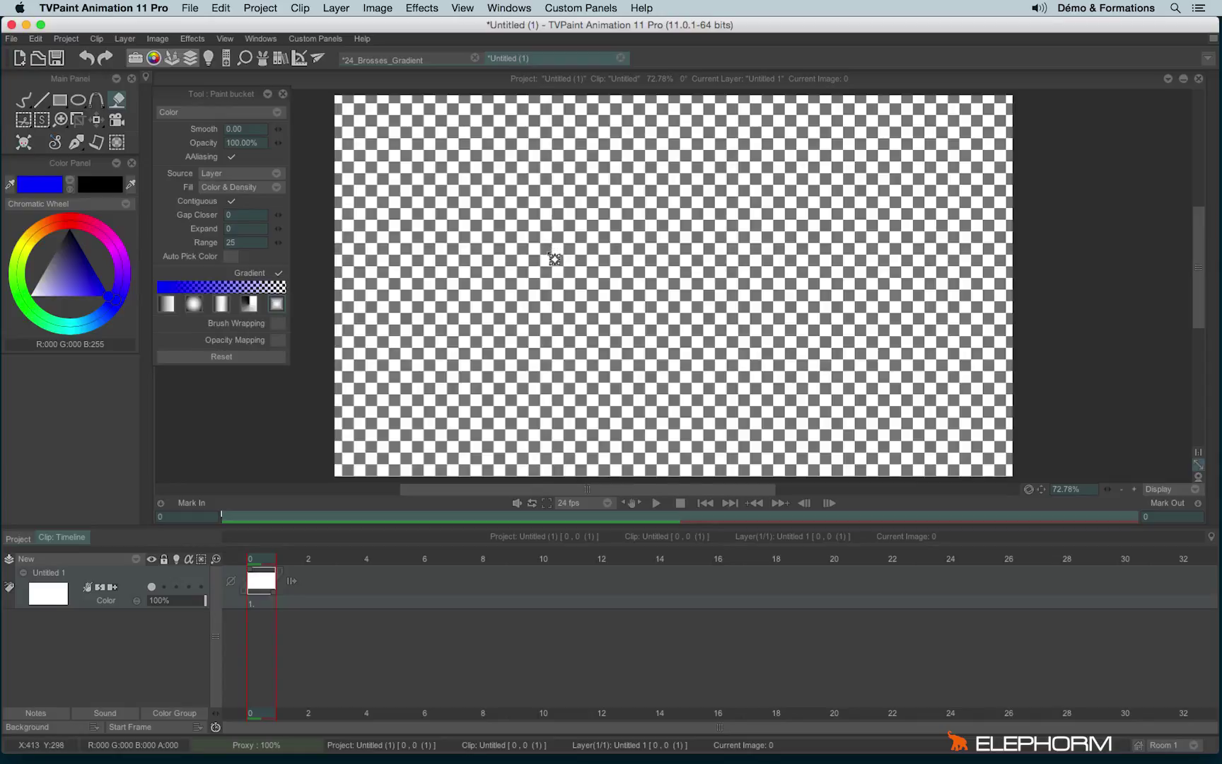
{"action": "left_click", "coordinate": [505, 345]}
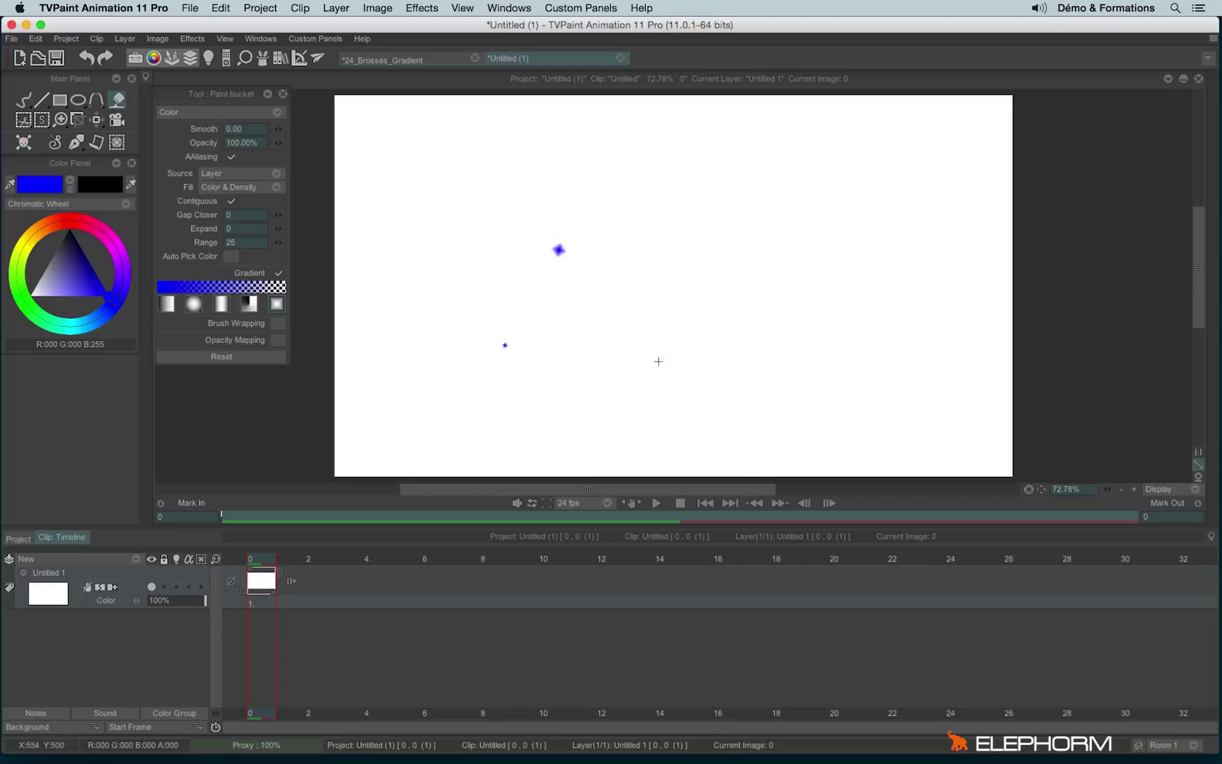
{"action": "left_click", "coordinate": [769, 260]}
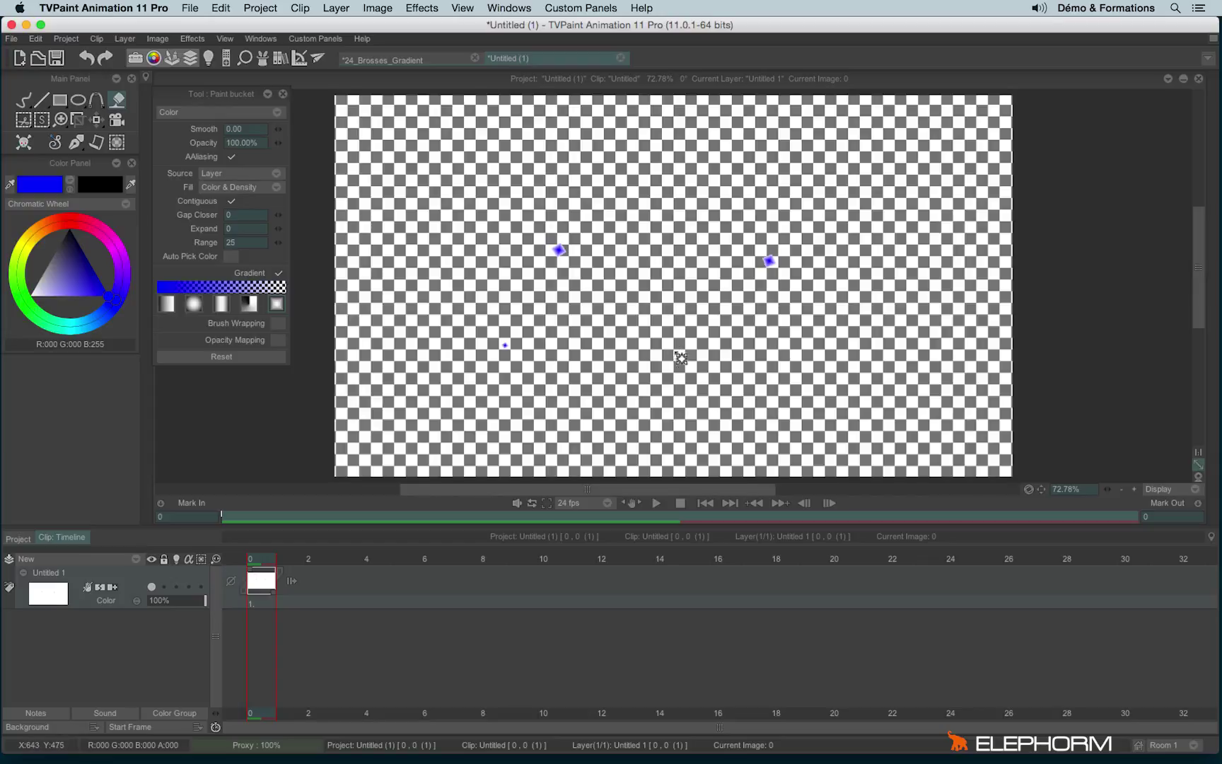
{"action": "left_click", "coordinate": [692, 370]}
- Stamp more blue gradient spots, then view the preset gradient list without changing it
{"action": "left_click", "coordinate": [678, 160]}
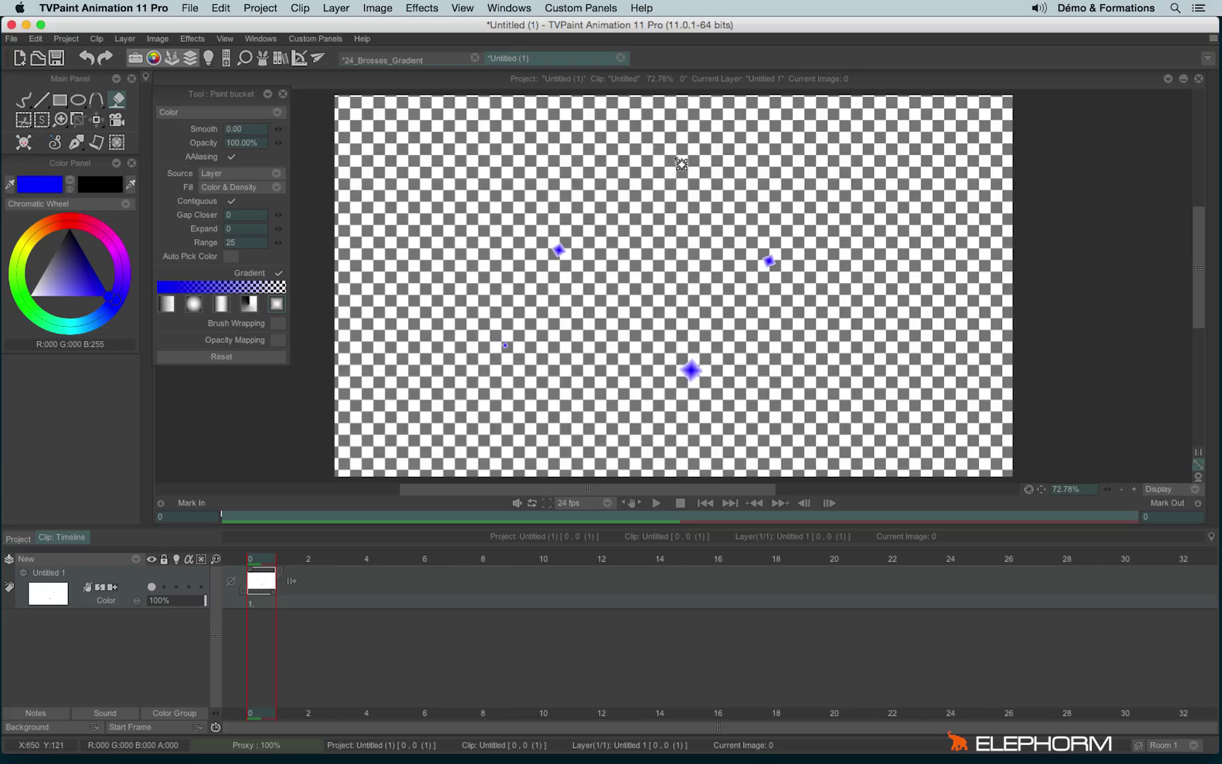
{"action": "left_click", "coordinate": [404, 222]}
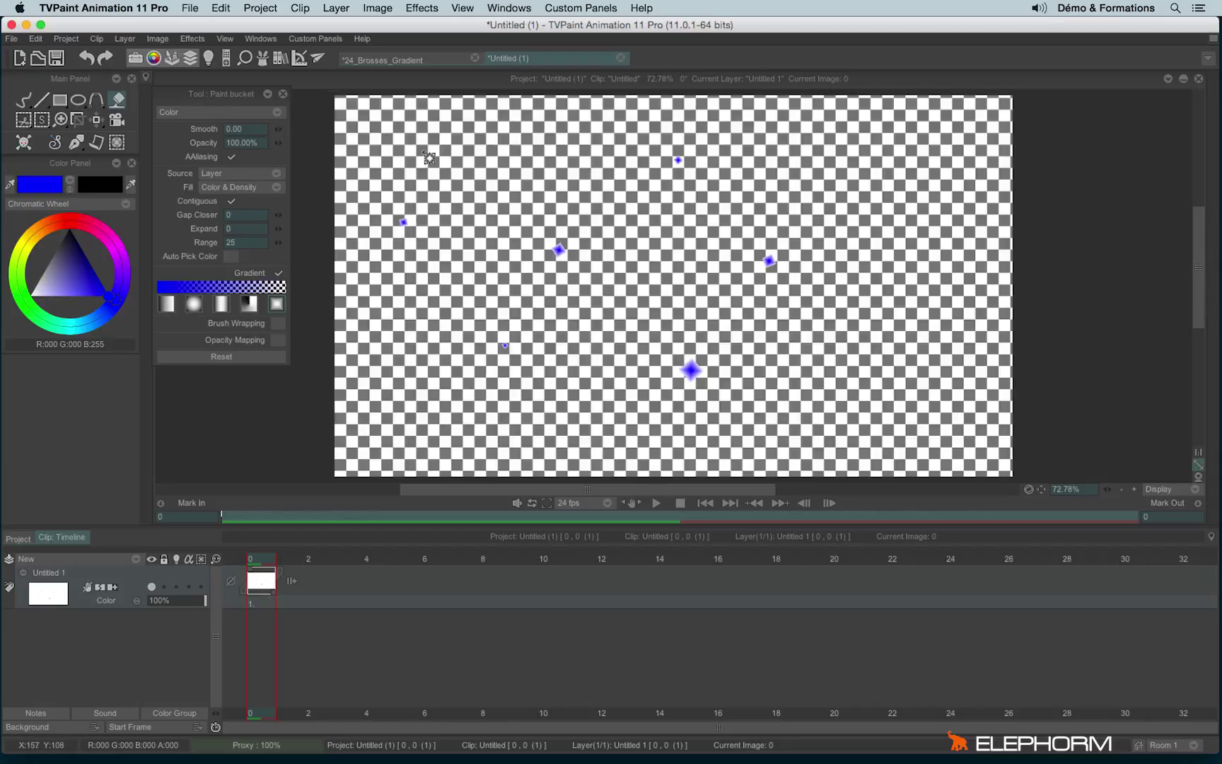
{"action": "left_click", "coordinate": [449, 153]}
{"action": "left_click", "coordinate": [943, 387]}
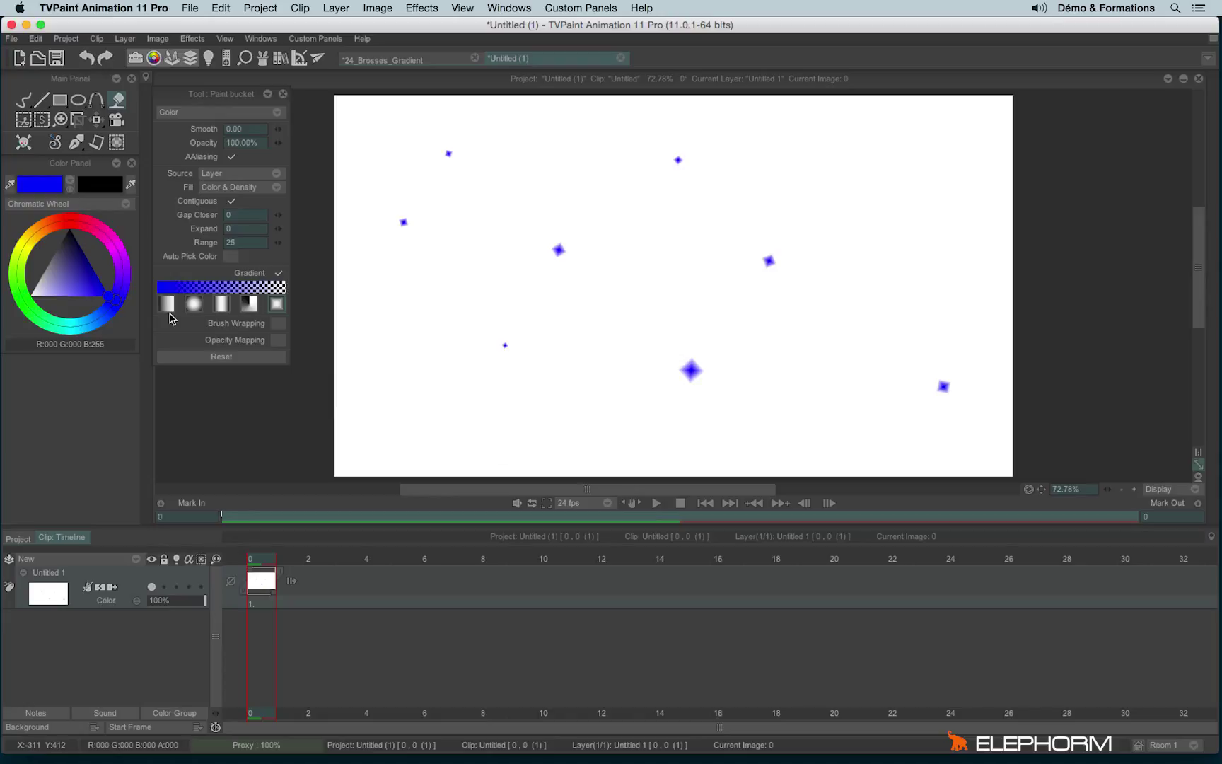
{"action": "right_click", "coordinate": [216, 285]}
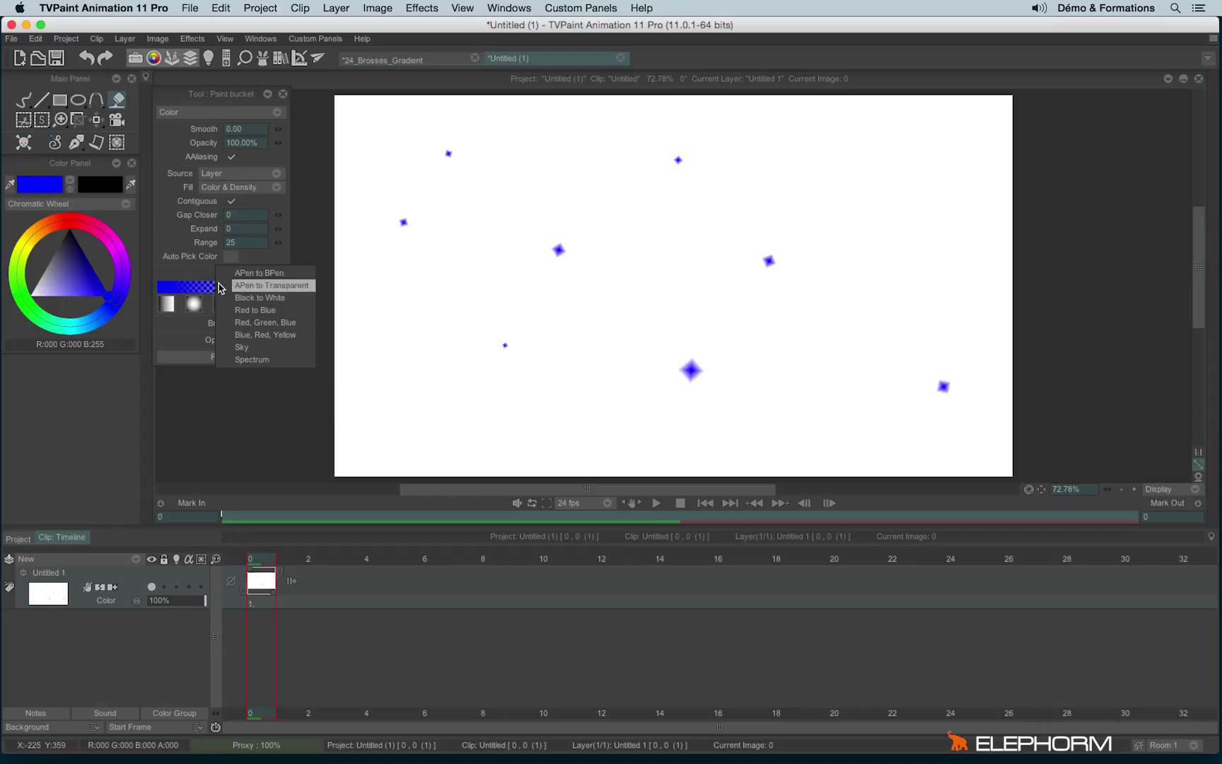
{"action": "left_click", "coordinate": [190, 336]}
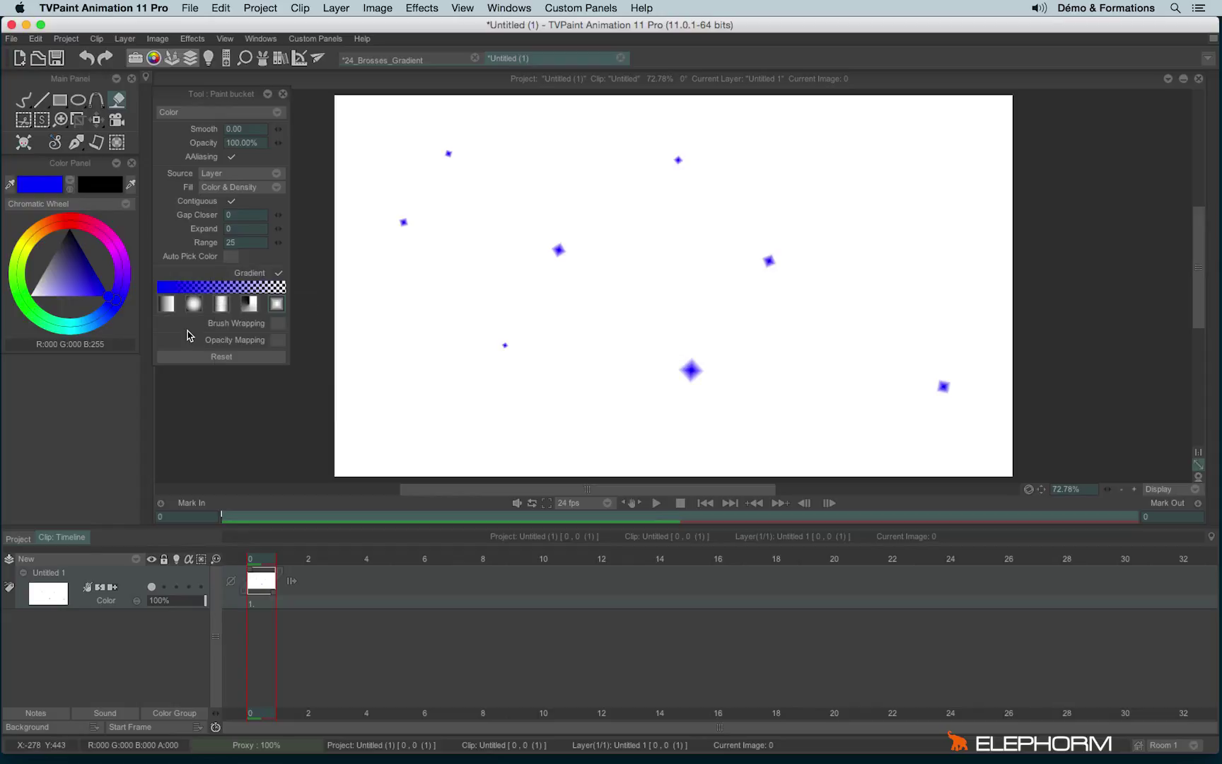
- Clear the frame, open the Gradient editor and create a new gradient named 'my gradient'
{"action": "key", "text": "BackSpace"}
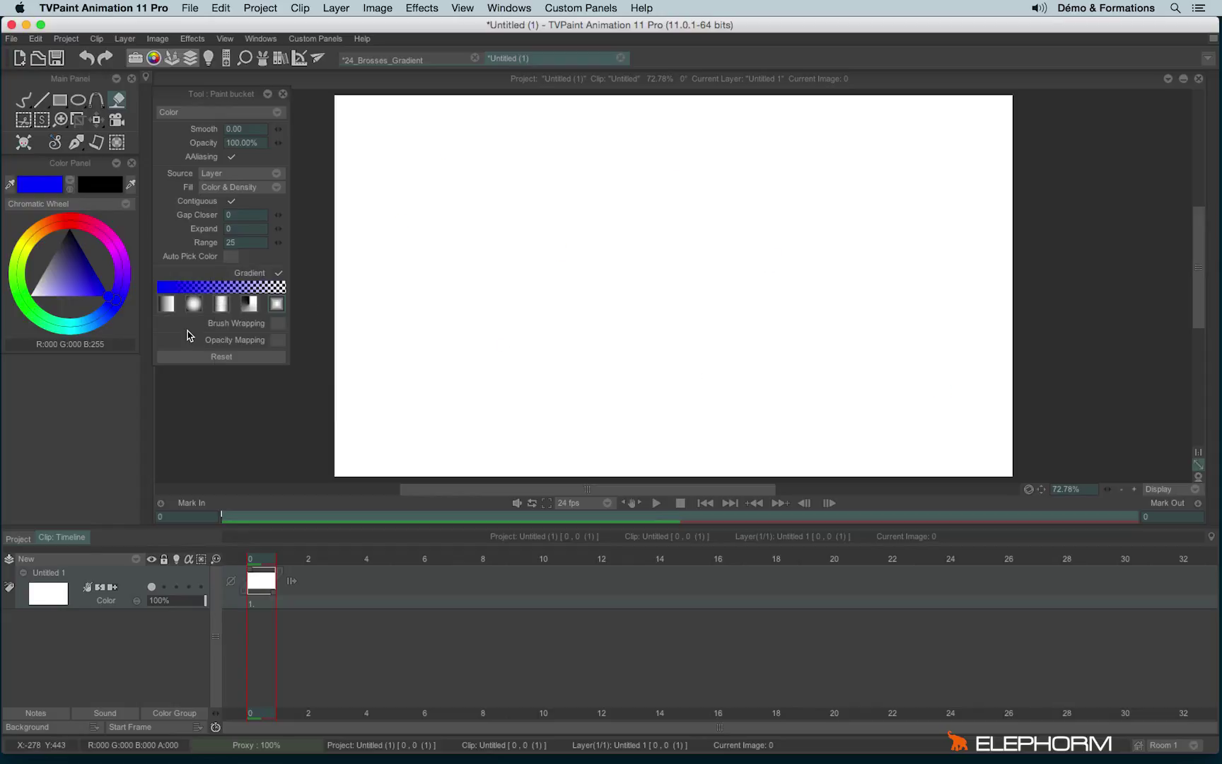
{"action": "left_click", "coordinate": [261, 39]}
{"action": "mouse_move", "coordinate": [272, 132]}
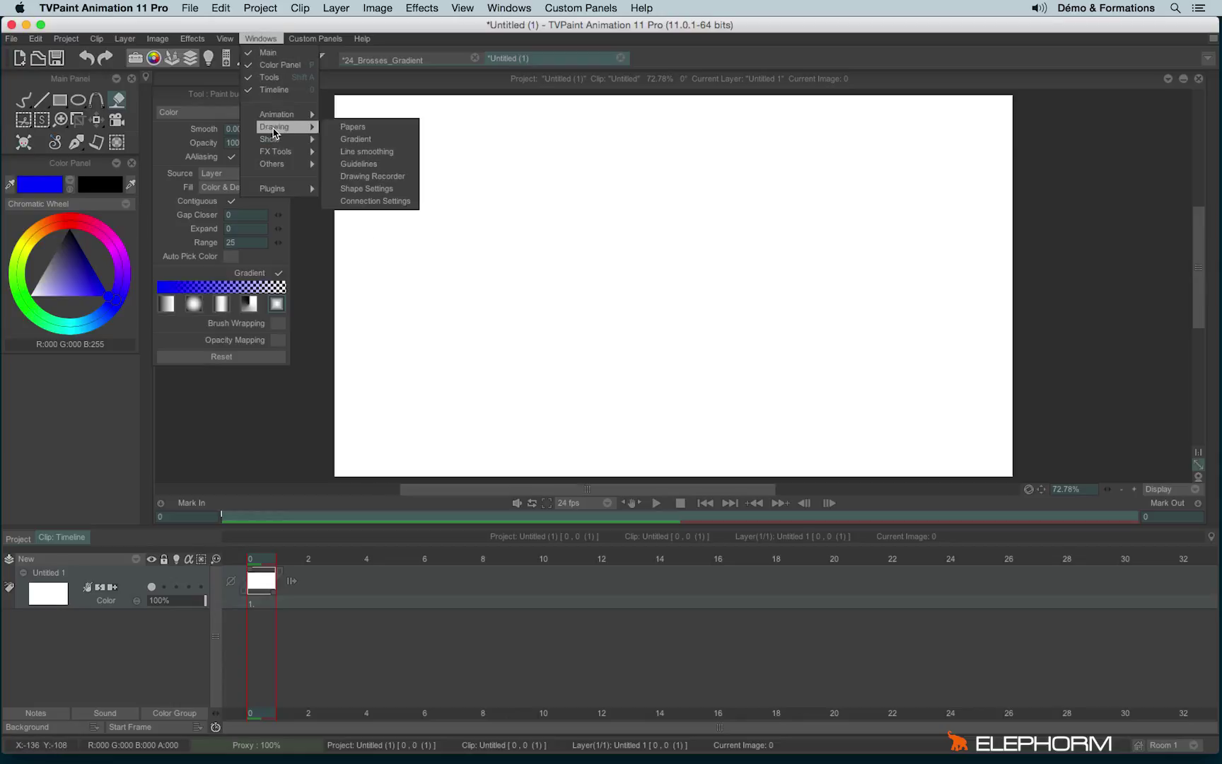
{"action": "left_click", "coordinate": [402, 143]}
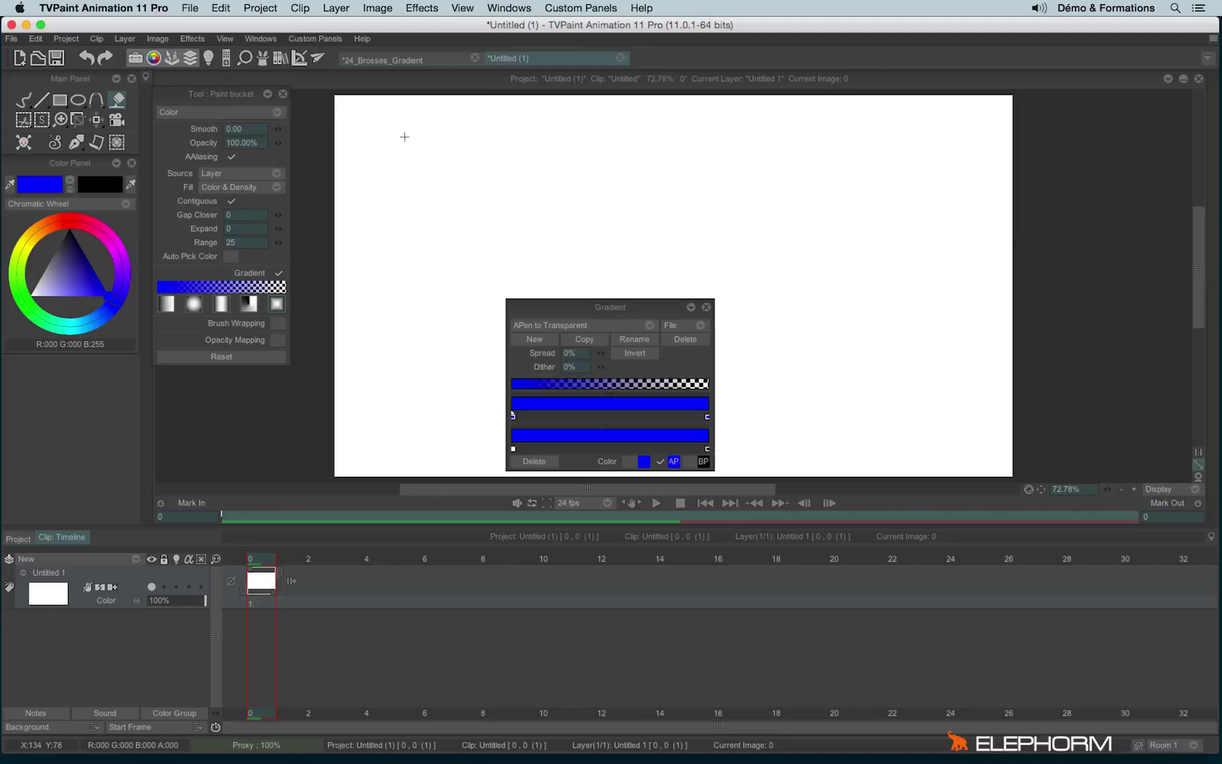
{"action": "left_click", "coordinate": [523, 342]}
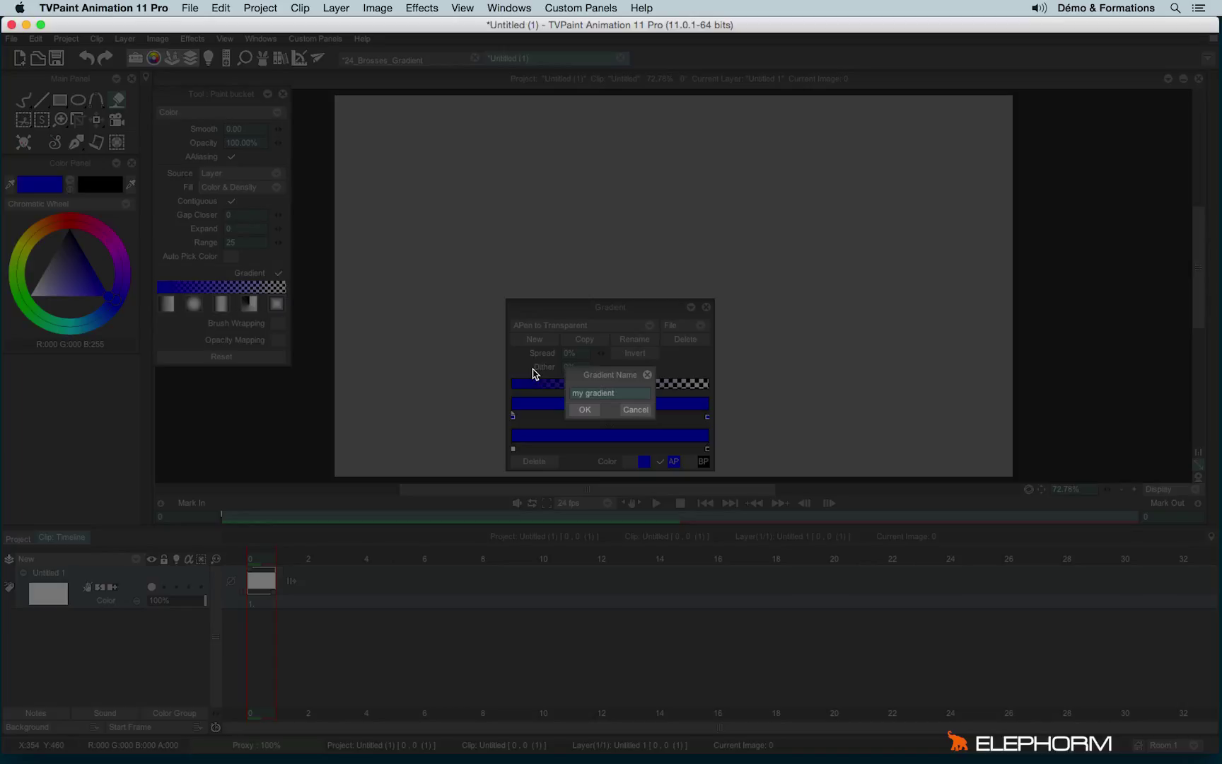
{"action": "left_click", "coordinate": [587, 411]}
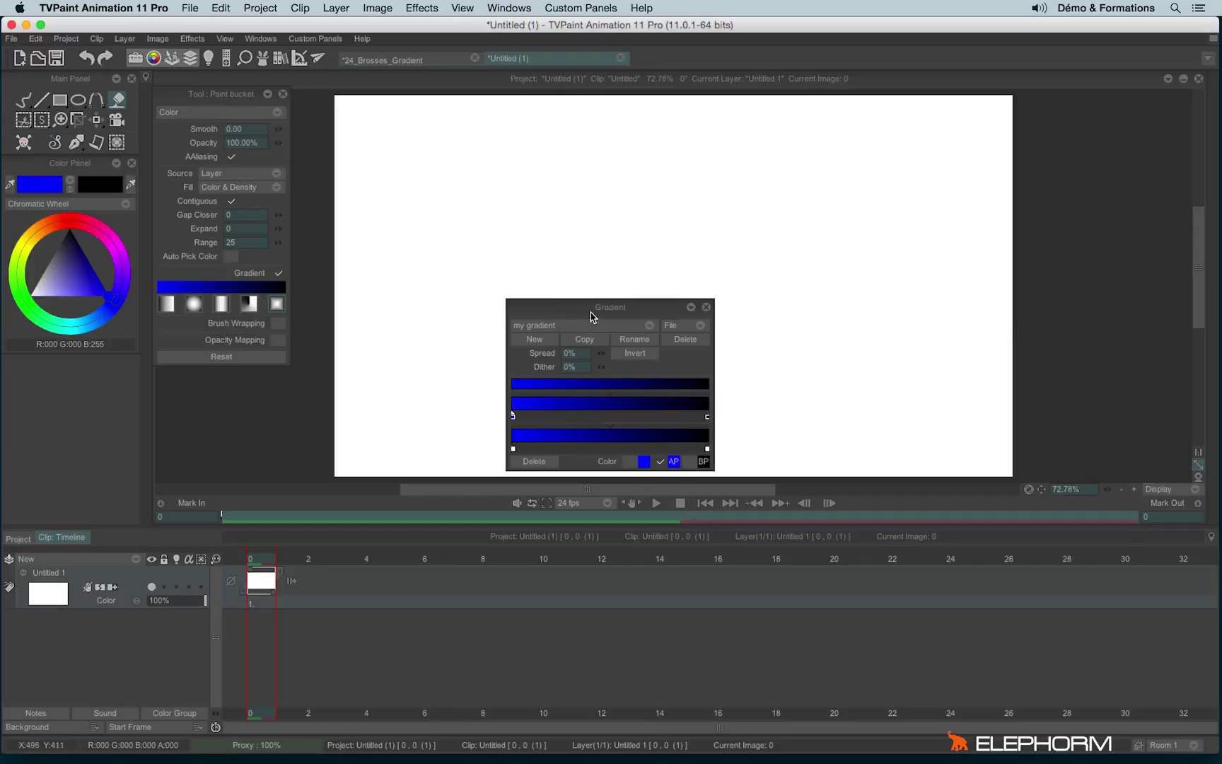
{"action": "left_click_drag", "start_coordinate": [593, 309], "coordinate": [579, 211]}
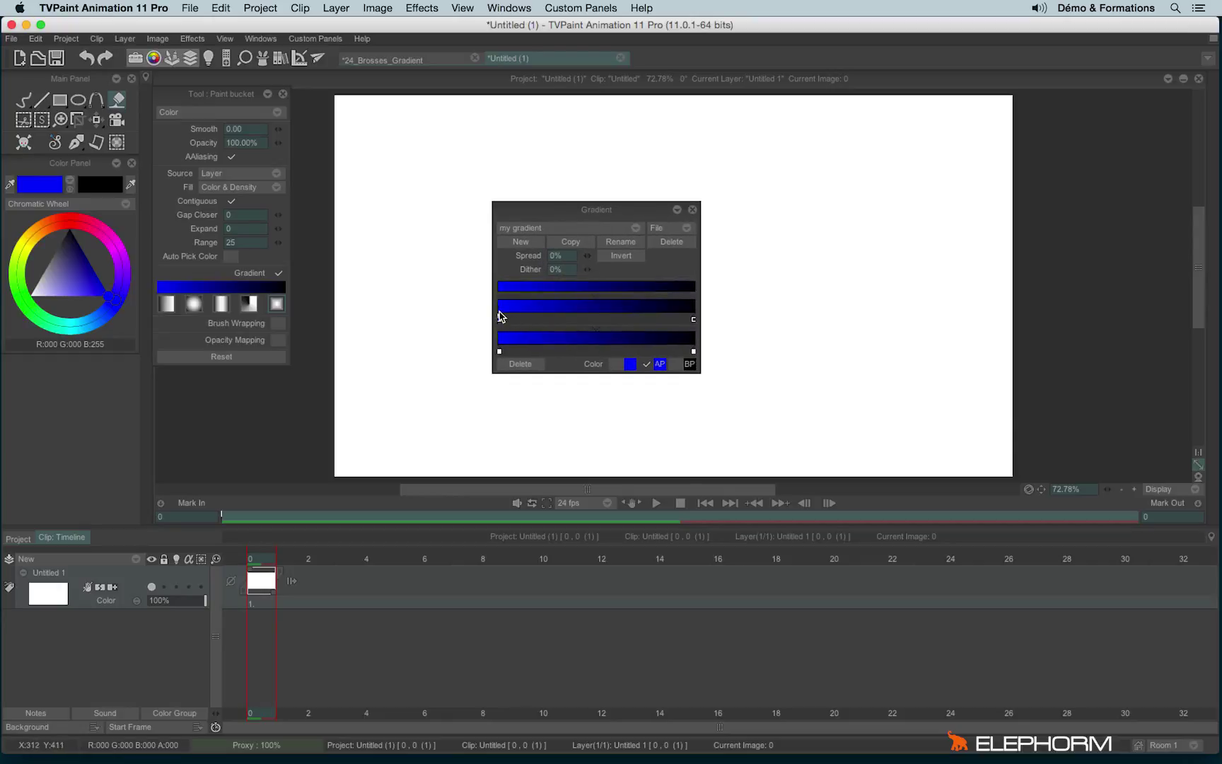
- Cycle the start key between primary-colour, secondary-colour and fixed-colour modes
{"action": "left_click", "coordinate": [659, 364]}
{"action": "left_click", "coordinate": [646, 364]}
{"action": "left_click", "coordinate": [675, 365]}
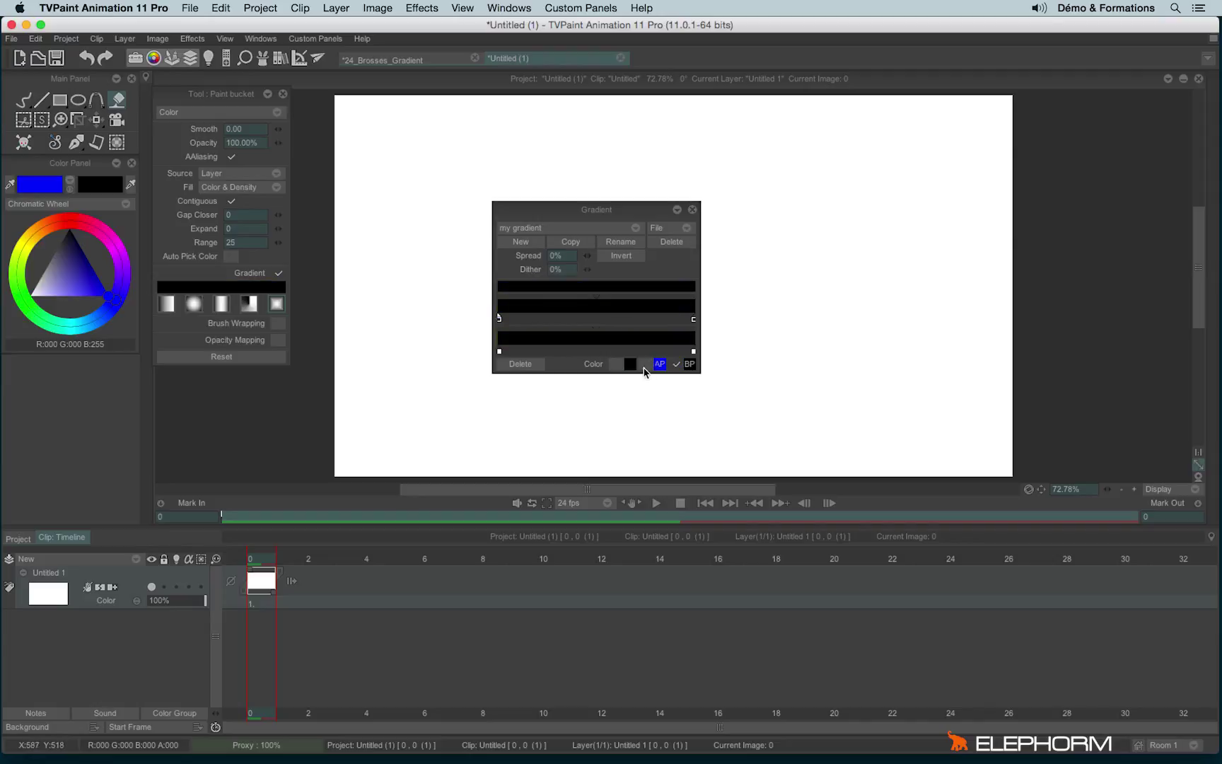
{"action": "left_click", "coordinate": [646, 364]}
{"action": "left_click", "coordinate": [671, 365]}
{"action": "left_click", "coordinate": [647, 364]}
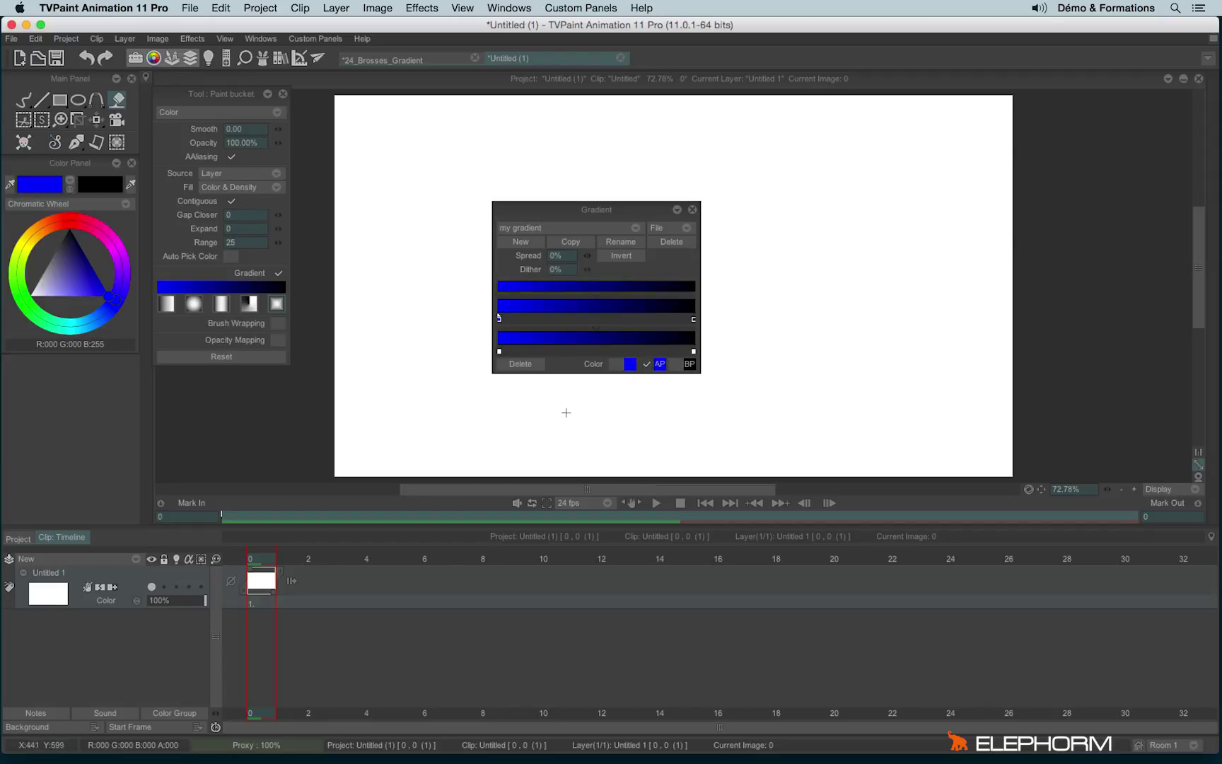
- Set the primary colour to light blue and the secondary colour to pink
{"action": "left_click", "coordinate": [90, 317]}
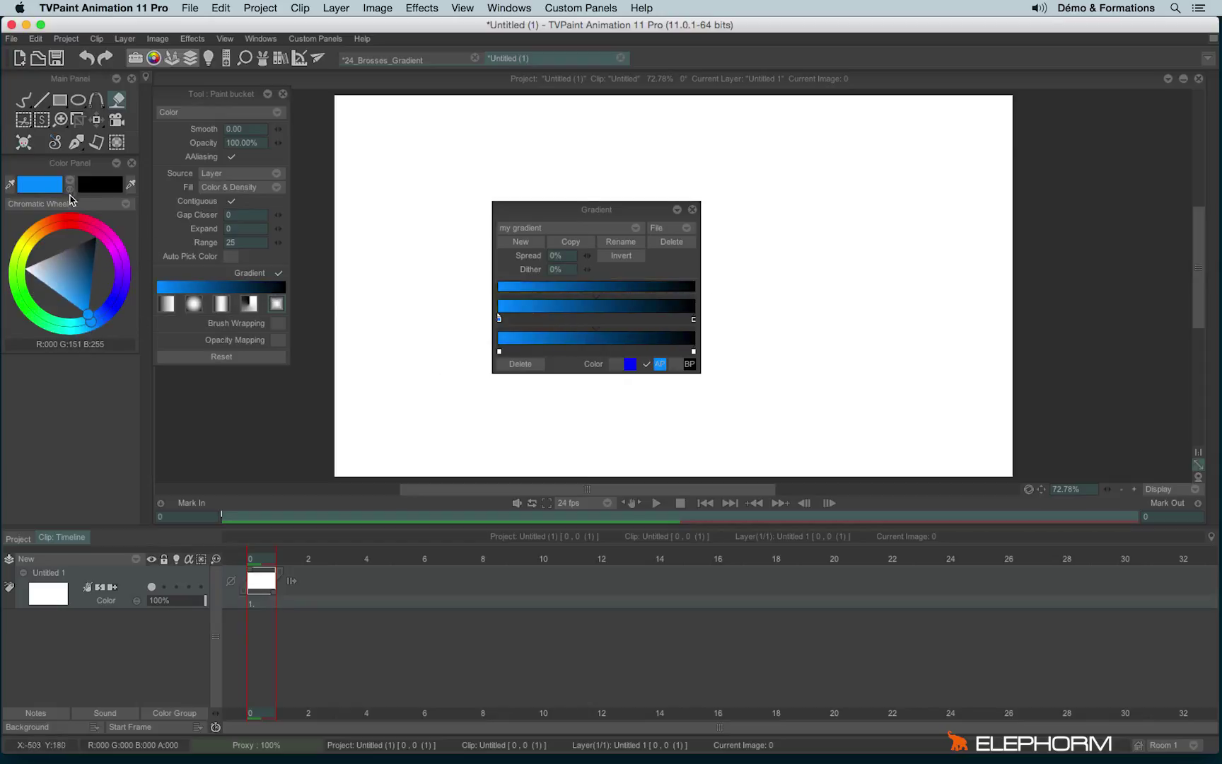
{"action": "left_click", "coordinate": [101, 189]}
{"action": "left_click", "coordinate": [88, 231]}
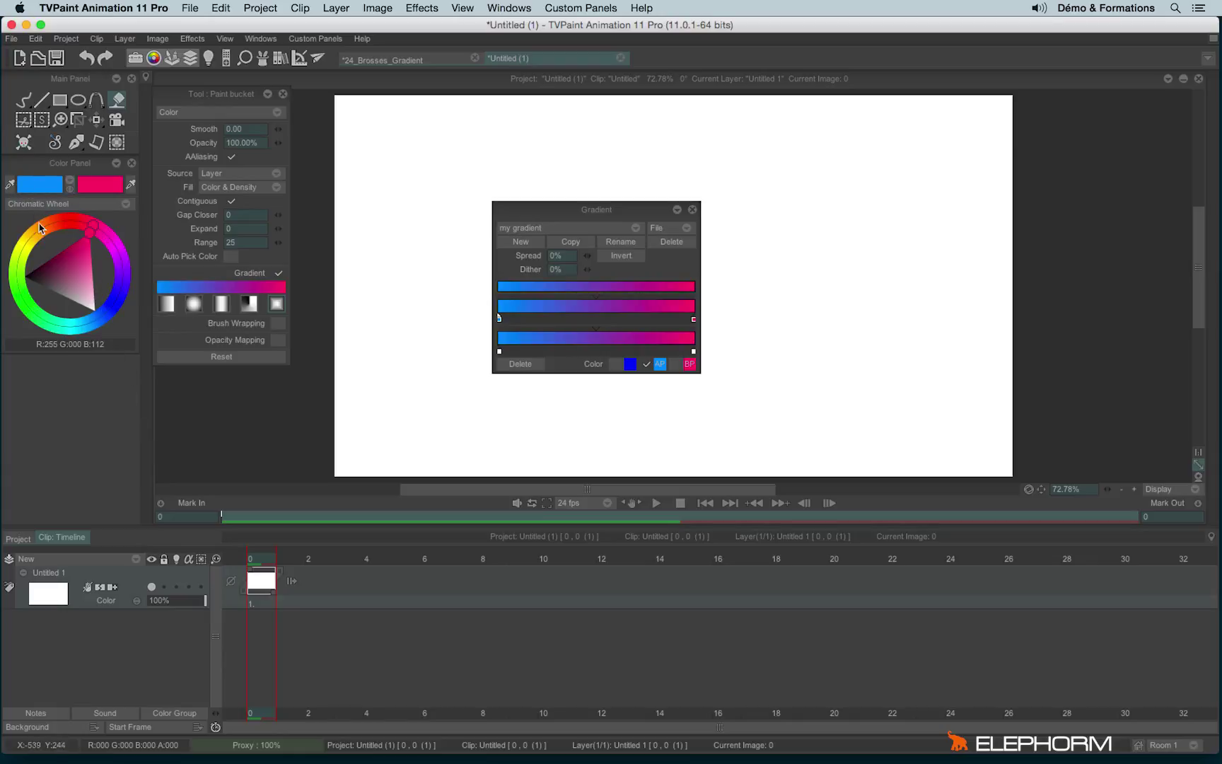
{"action": "left_click", "coordinate": [46, 188]}
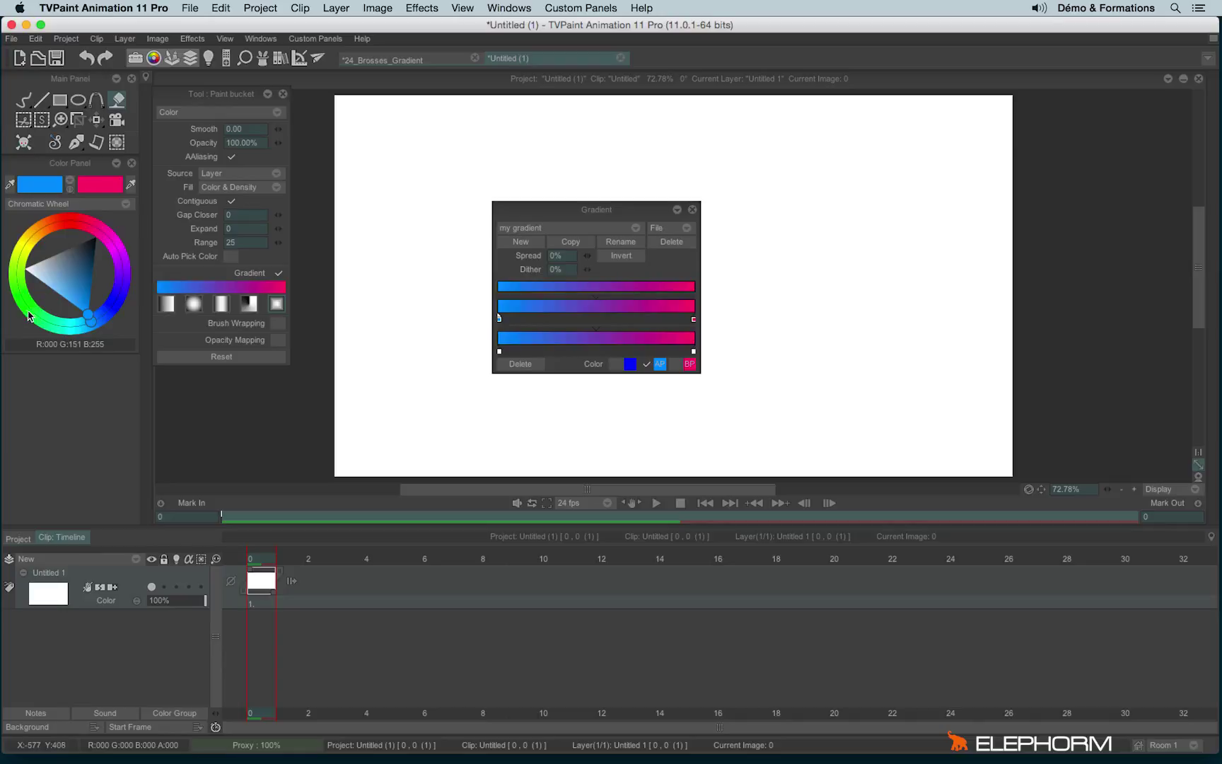
{"action": "left_click", "coordinate": [25, 312]}
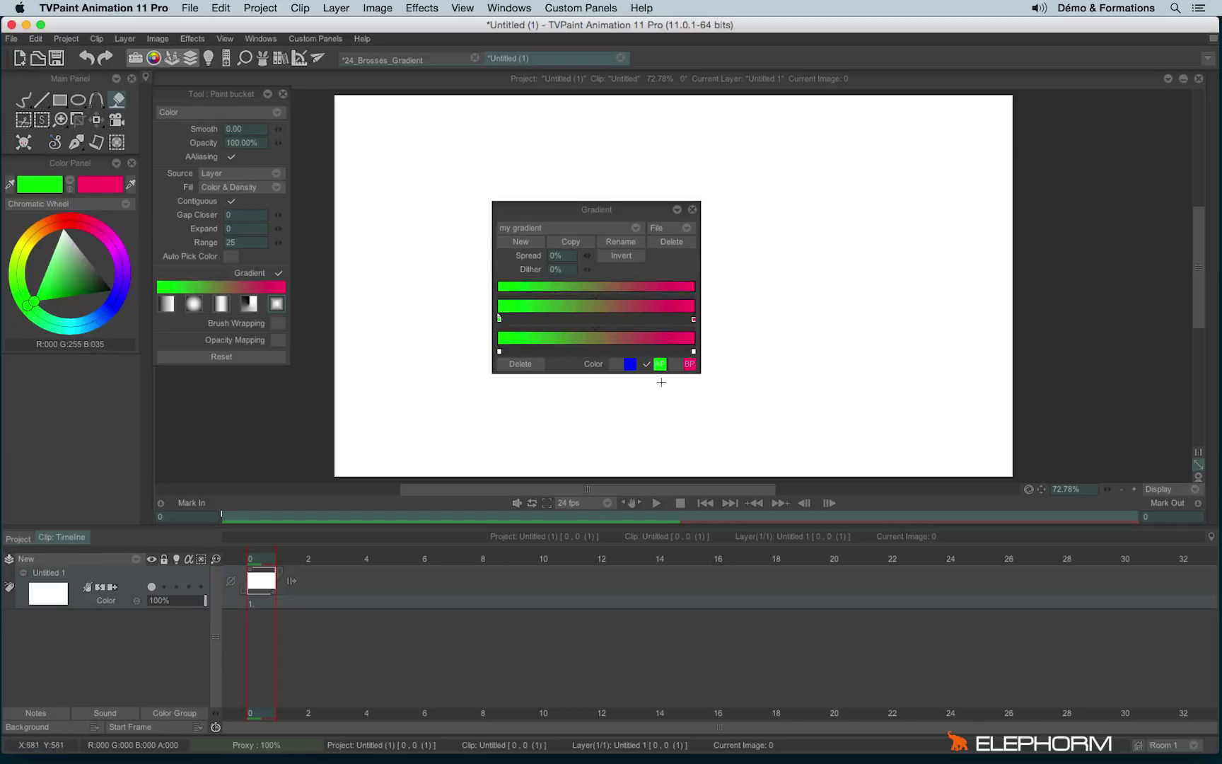
{"action": "left_click", "coordinate": [70, 185]}
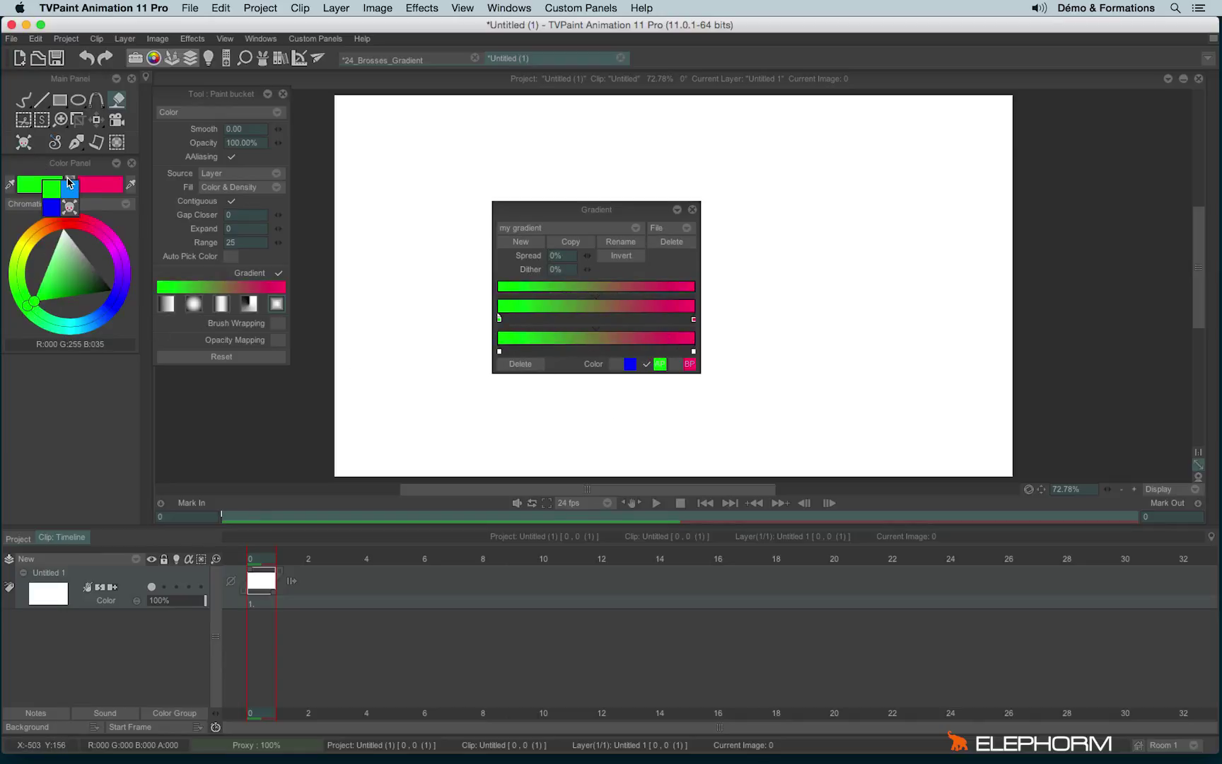
{"action": "left_click", "coordinate": [70, 189]}
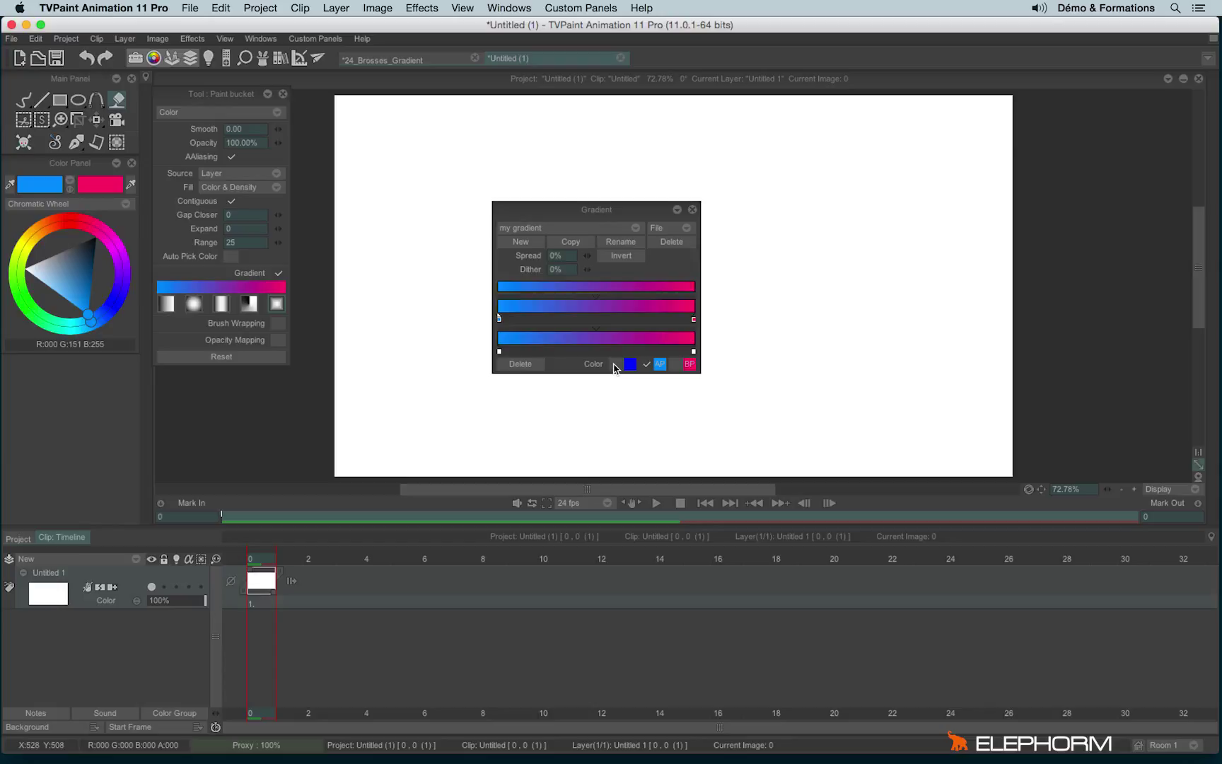
- Give the start key a fixed light blue and the end key a fixed pink
{"action": "left_click", "coordinate": [615, 365]}
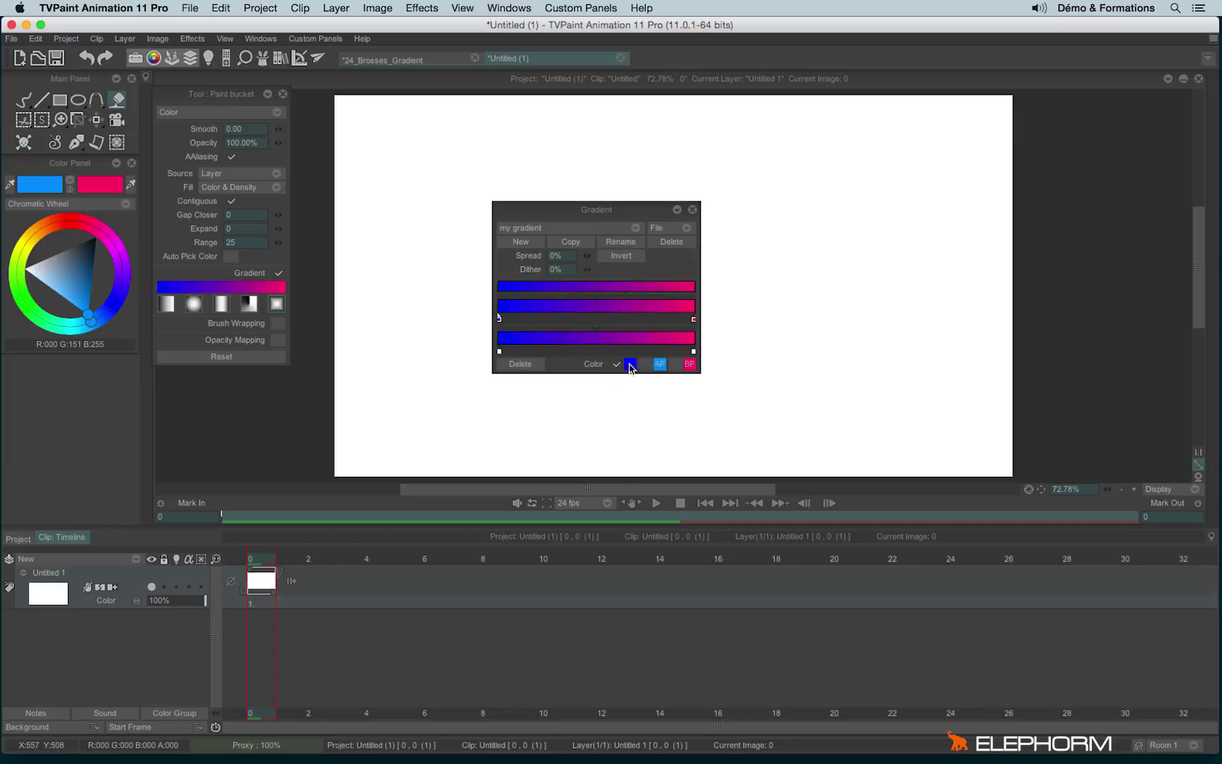
{"action": "left_click", "coordinate": [36, 185]}
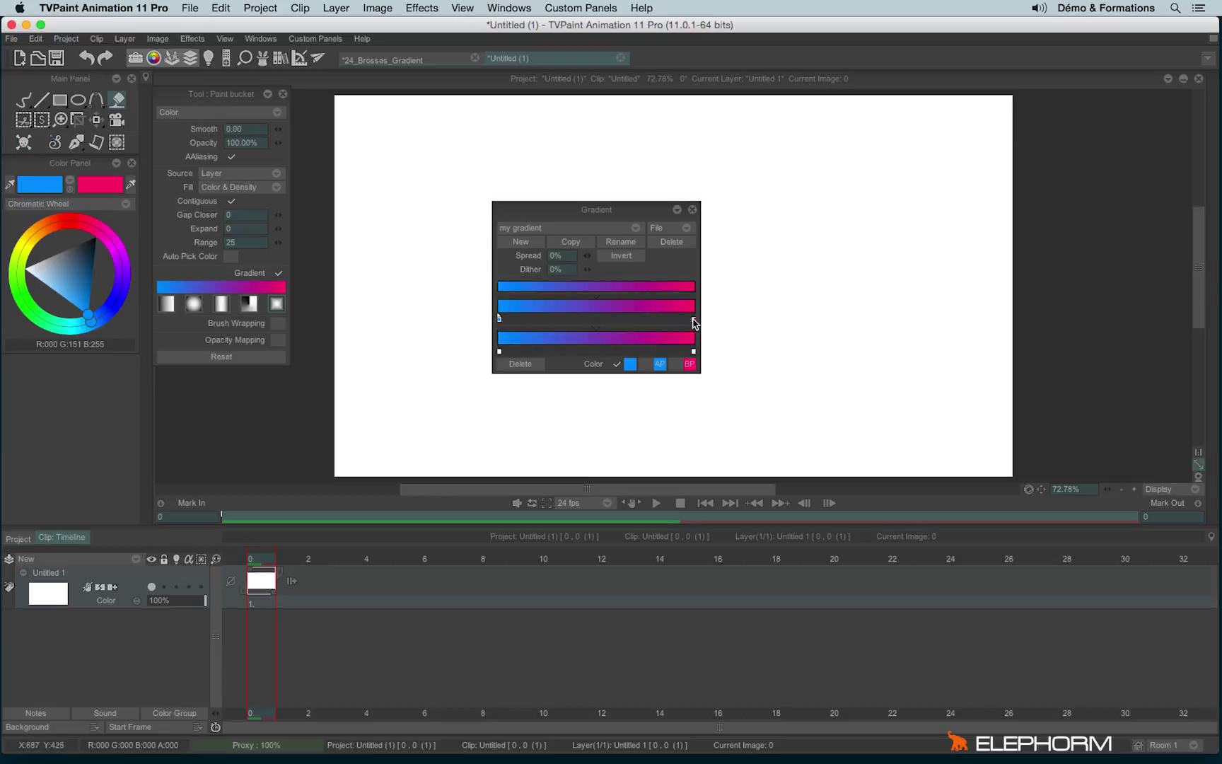
{"action": "left_click", "coordinate": [694, 319]}
{"action": "left_click", "coordinate": [617, 364]}
- Add a lightened middle colour key and move it toward the left
{"action": "left_click", "coordinate": [596, 320]}
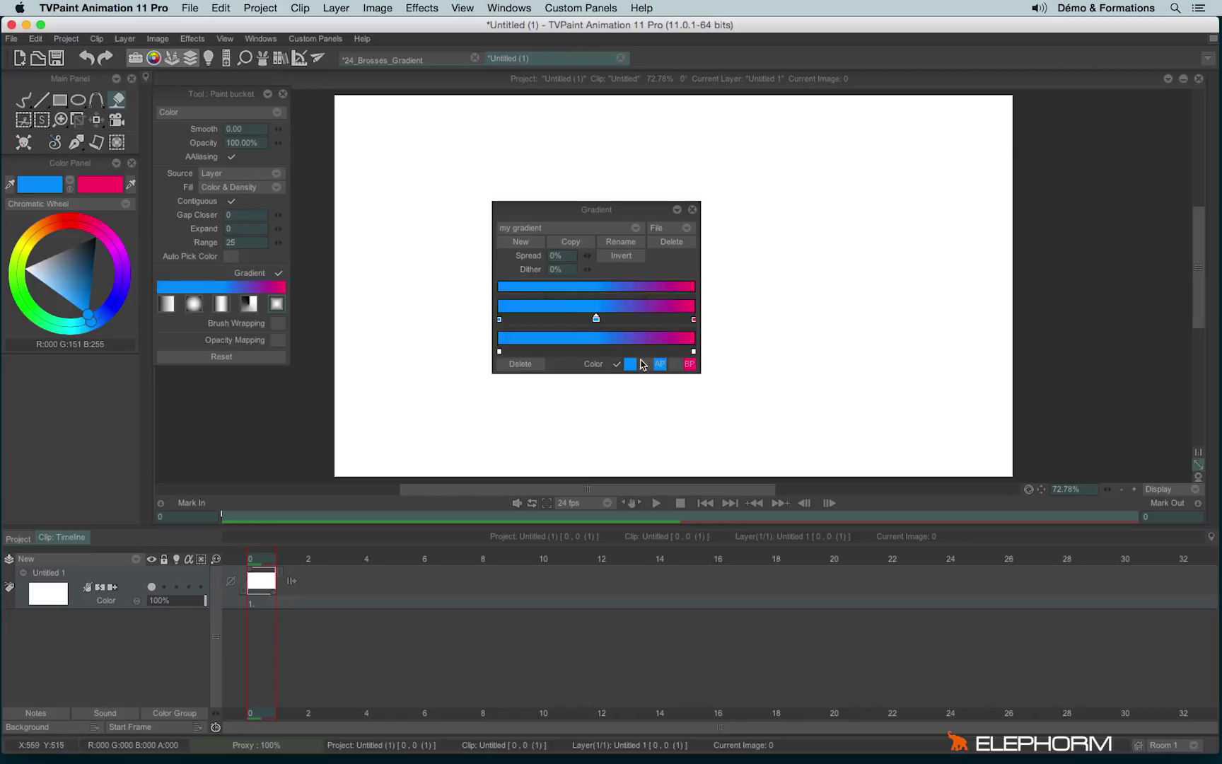
{"action": "left_click", "coordinate": [43, 277]}
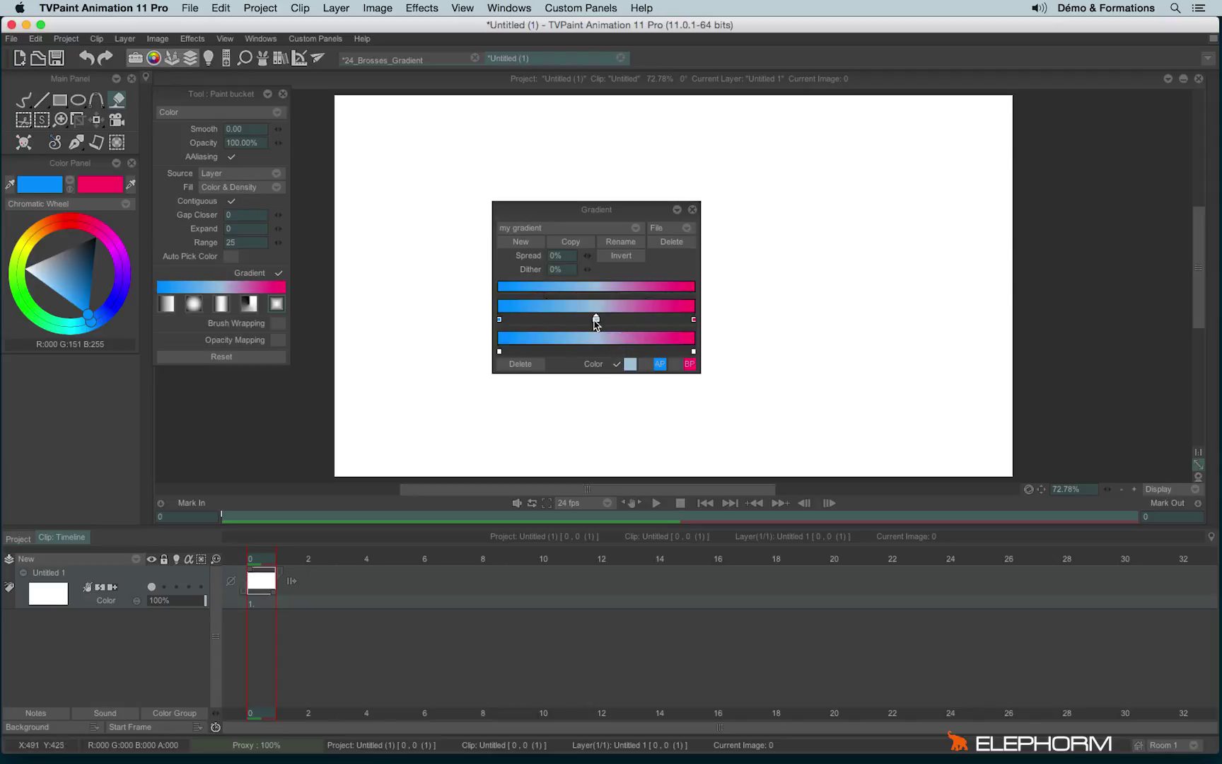
{"action": "left_click_drag", "start_coordinate": [595, 321], "coordinate": [536, 325]}
- Add another colour key further right and set it to light pink
{"action": "left_click", "coordinate": [630, 320]}
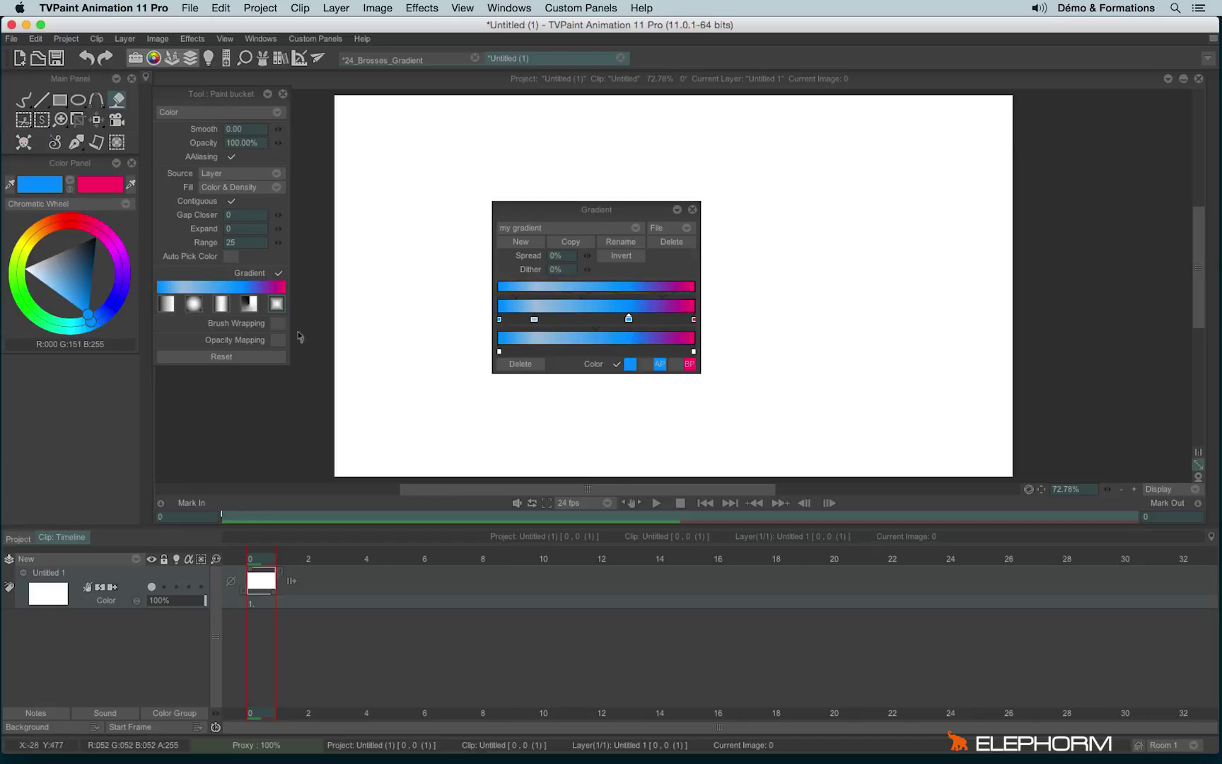
{"action": "left_click", "coordinate": [86, 188]}
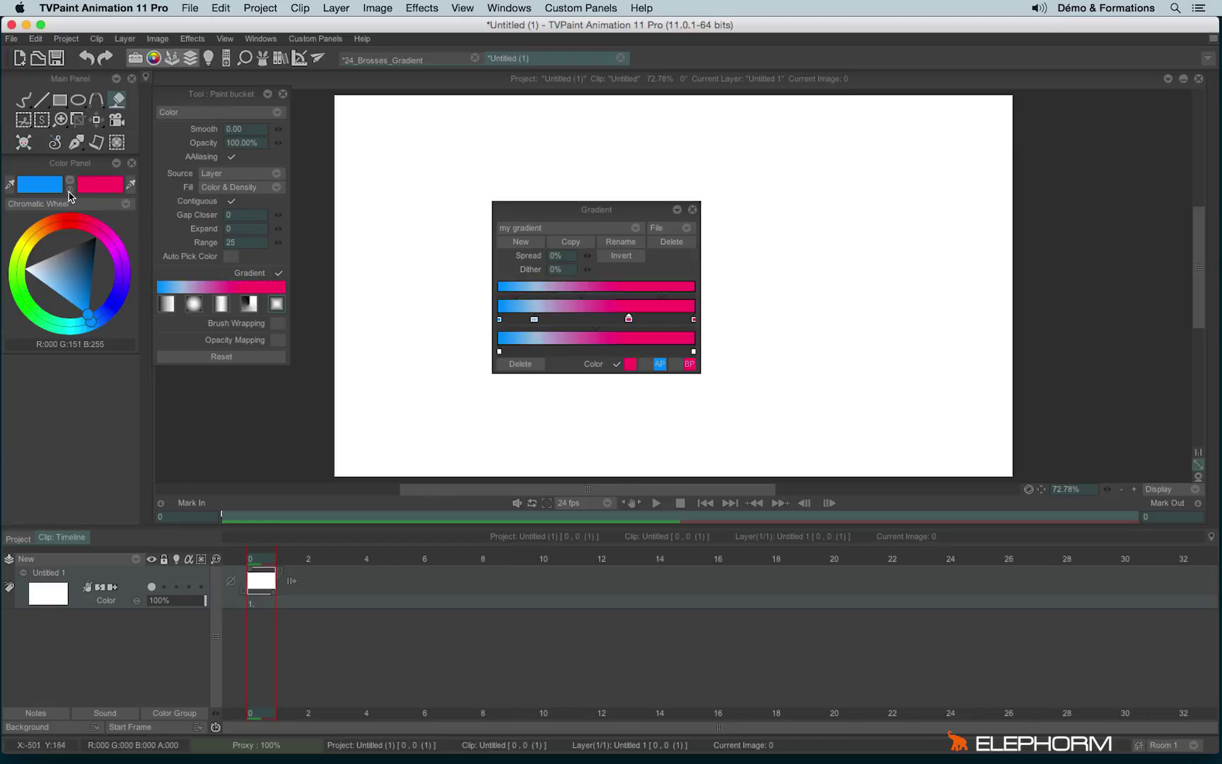
{"action": "left_click", "coordinate": [71, 185]}
{"action": "left_click_drag", "start_coordinate": [80, 272], "coordinate": [92, 277]}
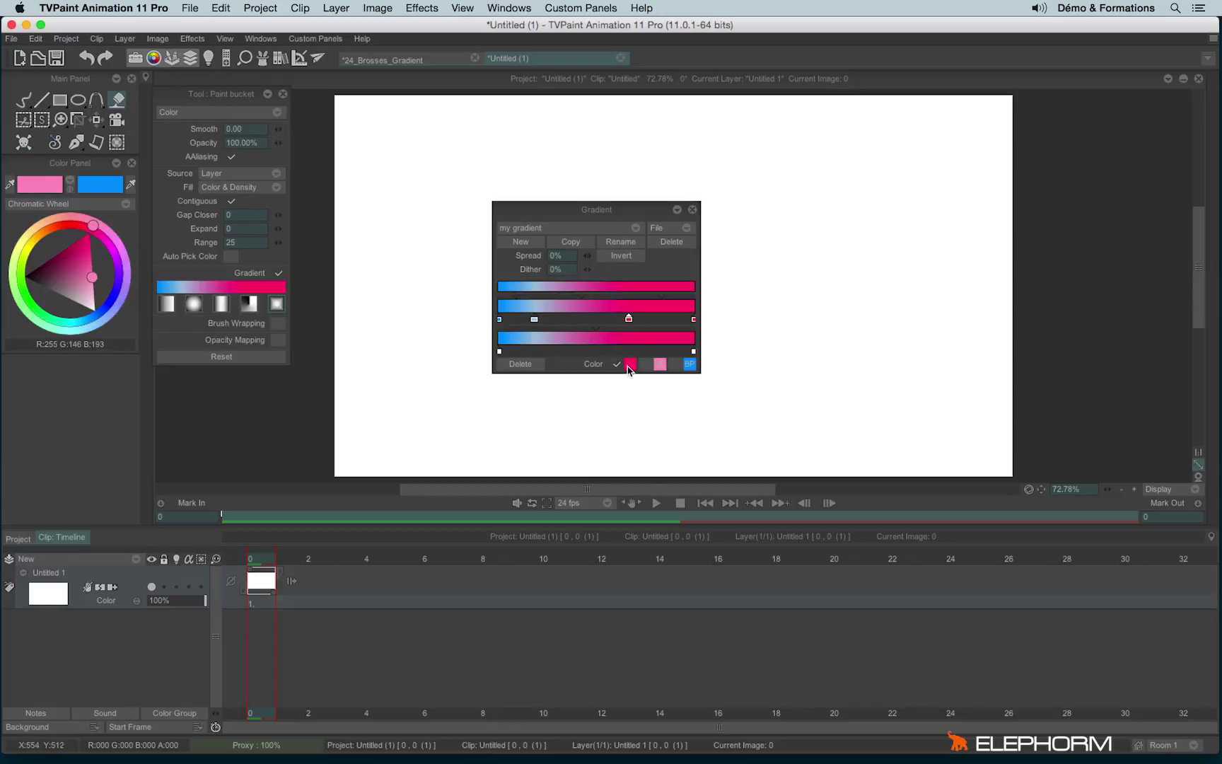
{"action": "left_click", "coordinate": [52, 188]}
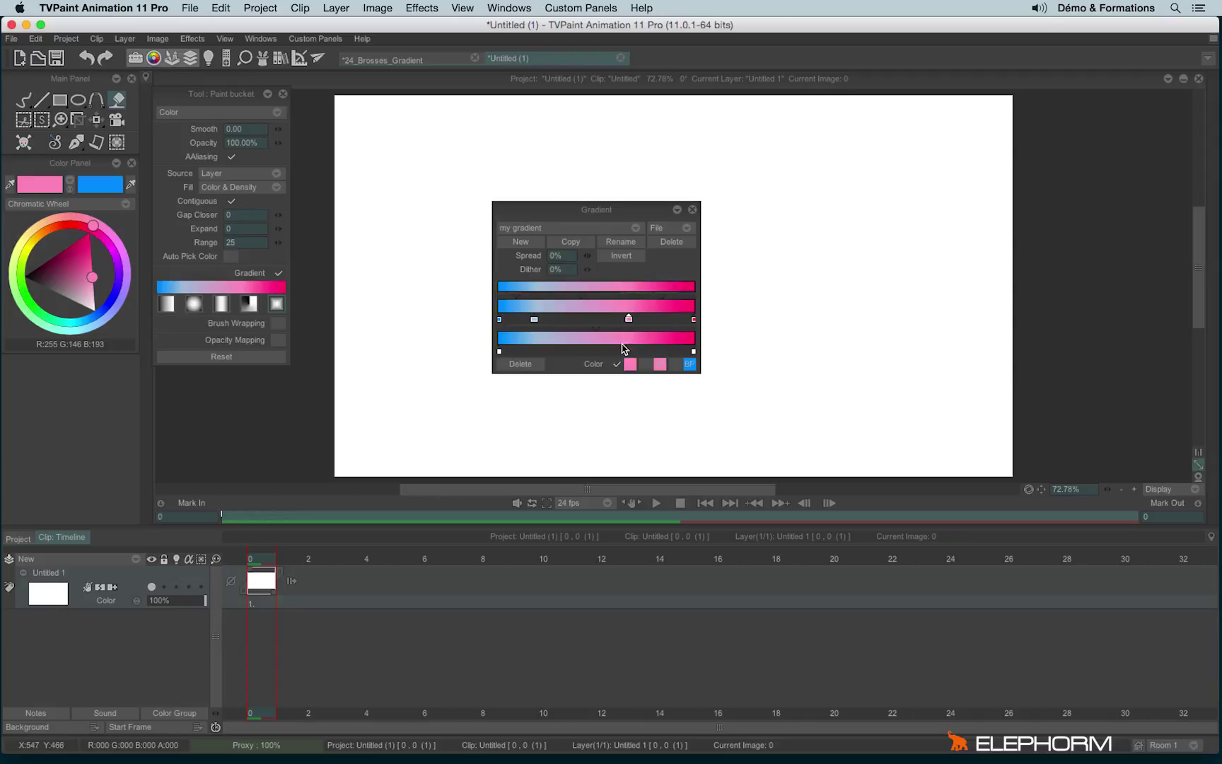
- Lower the start opacity key to 64% and test the gradient fill twice, undoing each
{"action": "left_click", "coordinate": [500, 350]}
{"action": "left_click_drag", "start_coordinate": [643, 373], "coordinate": [555, 351]}
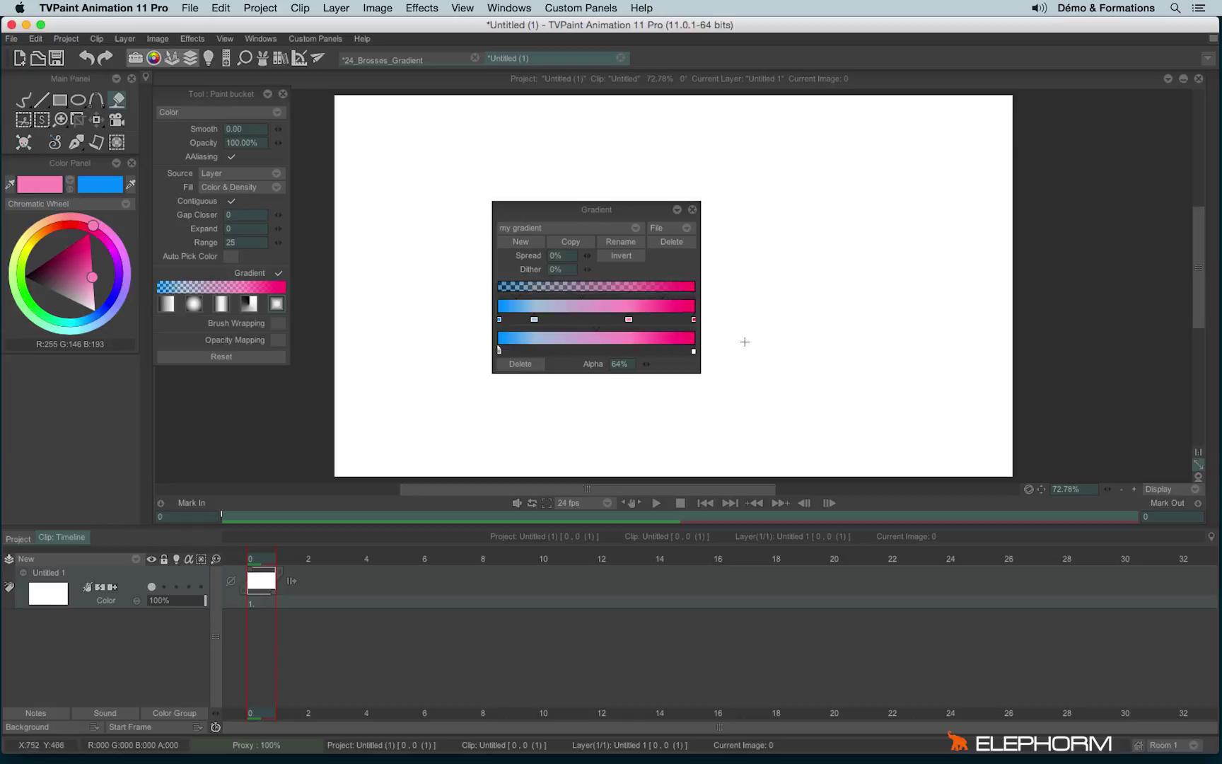
{"action": "key", "text": "BackSpace"}
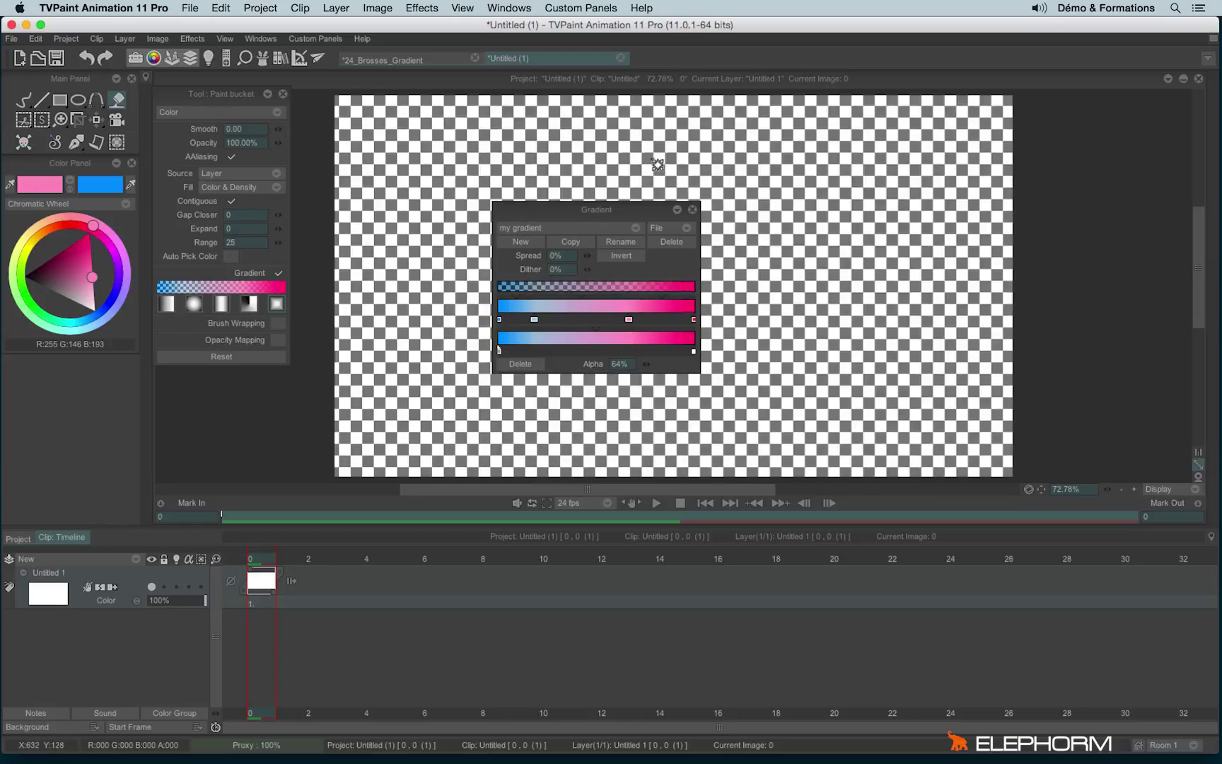
{"action": "left_click_drag", "start_coordinate": [658, 158], "coordinate": [905, 383]}
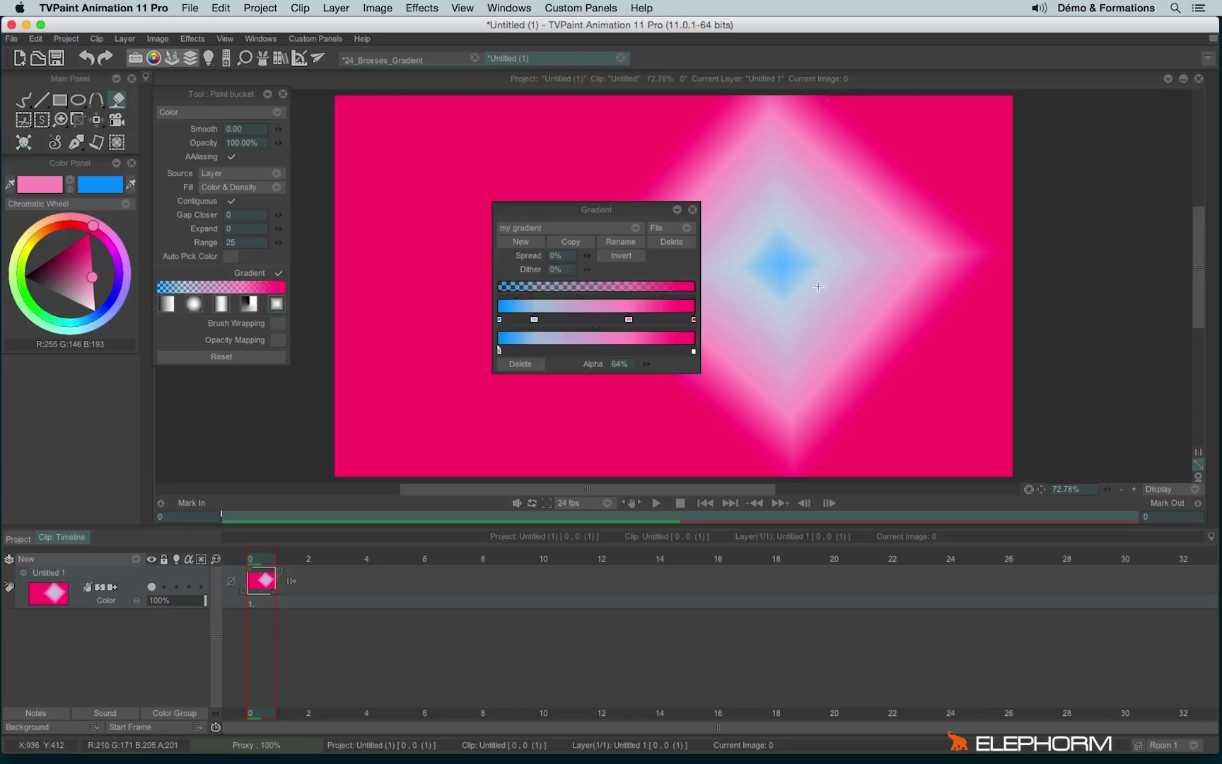
{"action": "key", "text": "ctrl+z"}
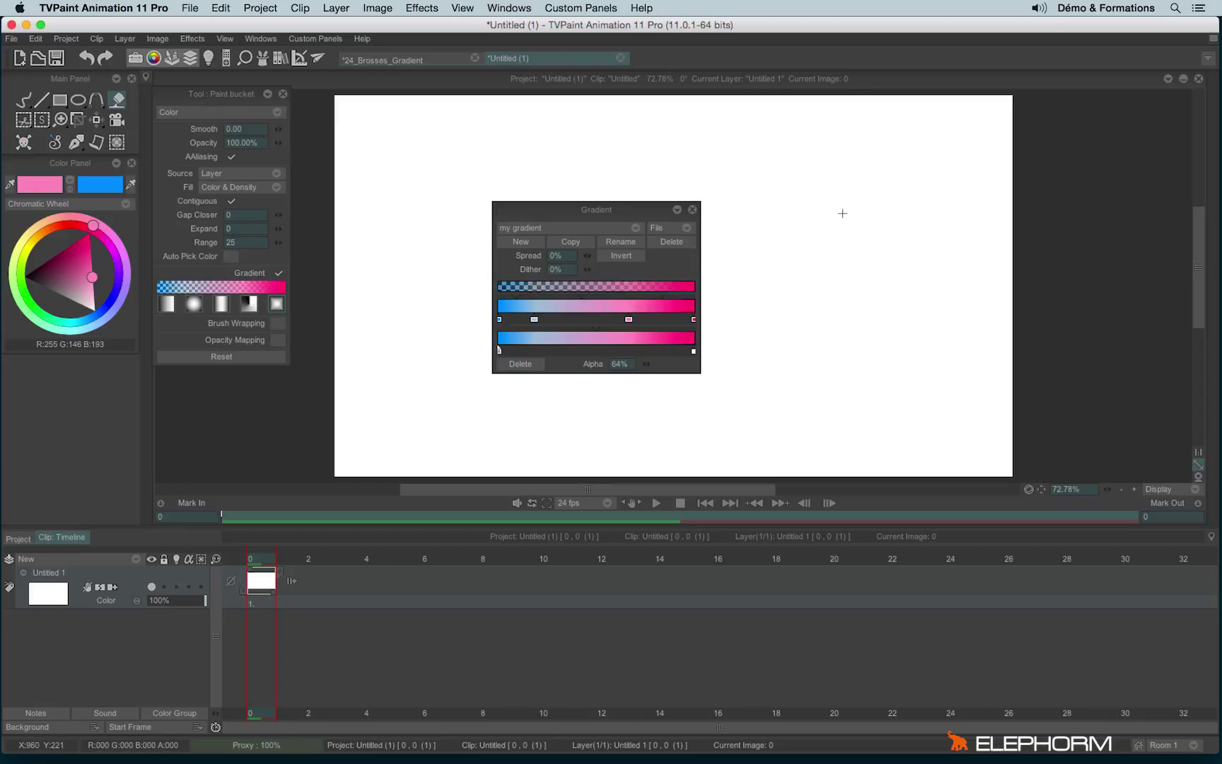
{"action": "key", "text": "BackSpace"}
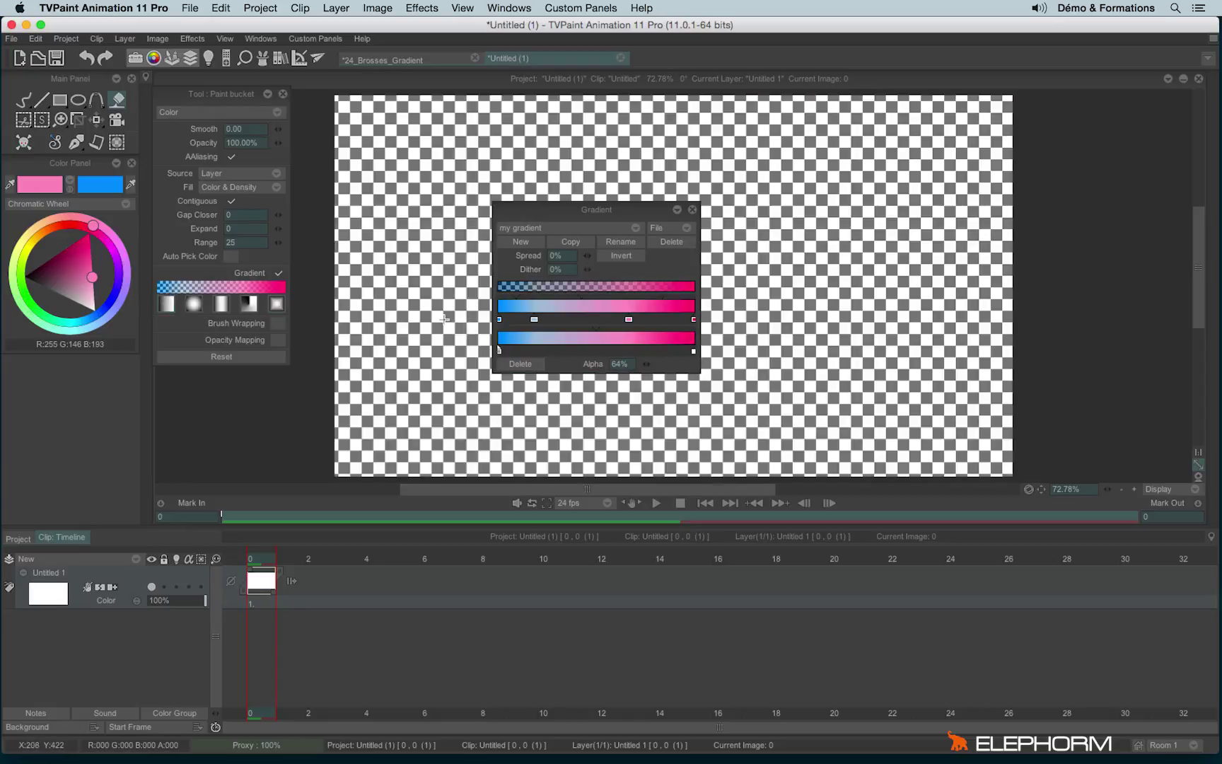
{"action": "left_click_drag", "start_coordinate": [412, 320], "coordinate": [927, 316]}
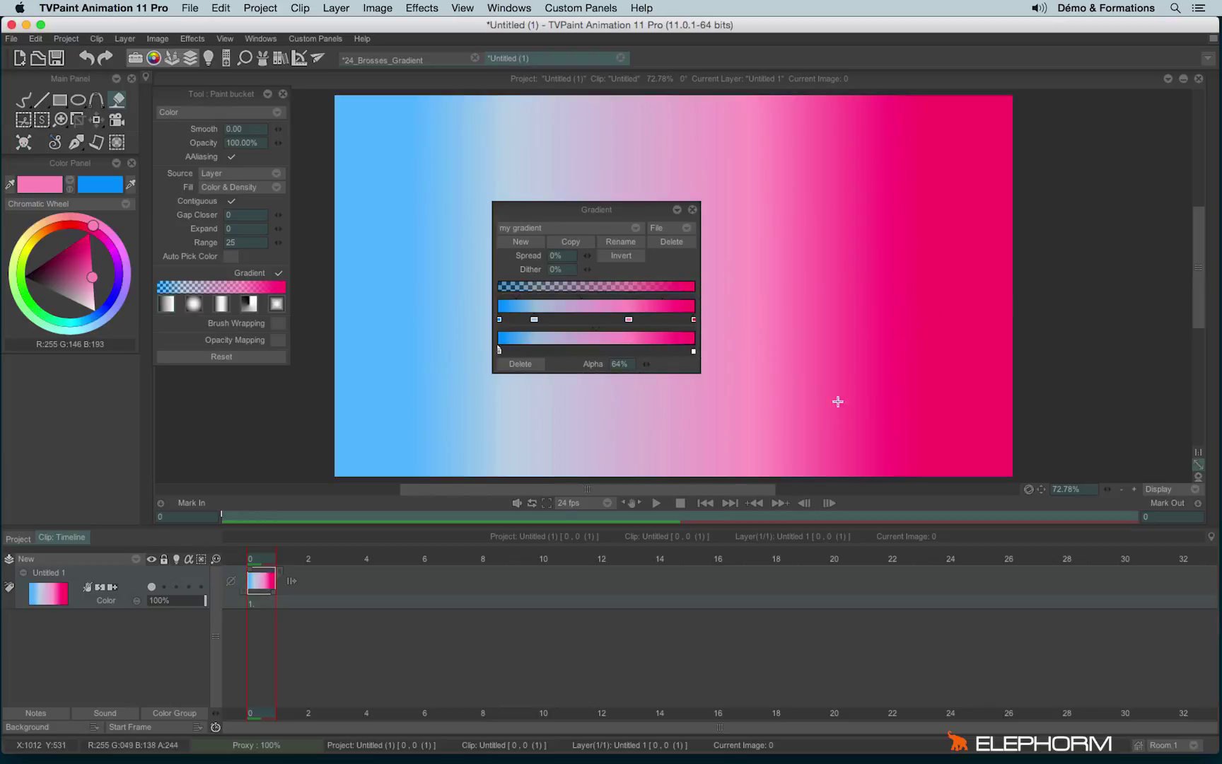
{"action": "key", "text": "ctrl+z"}
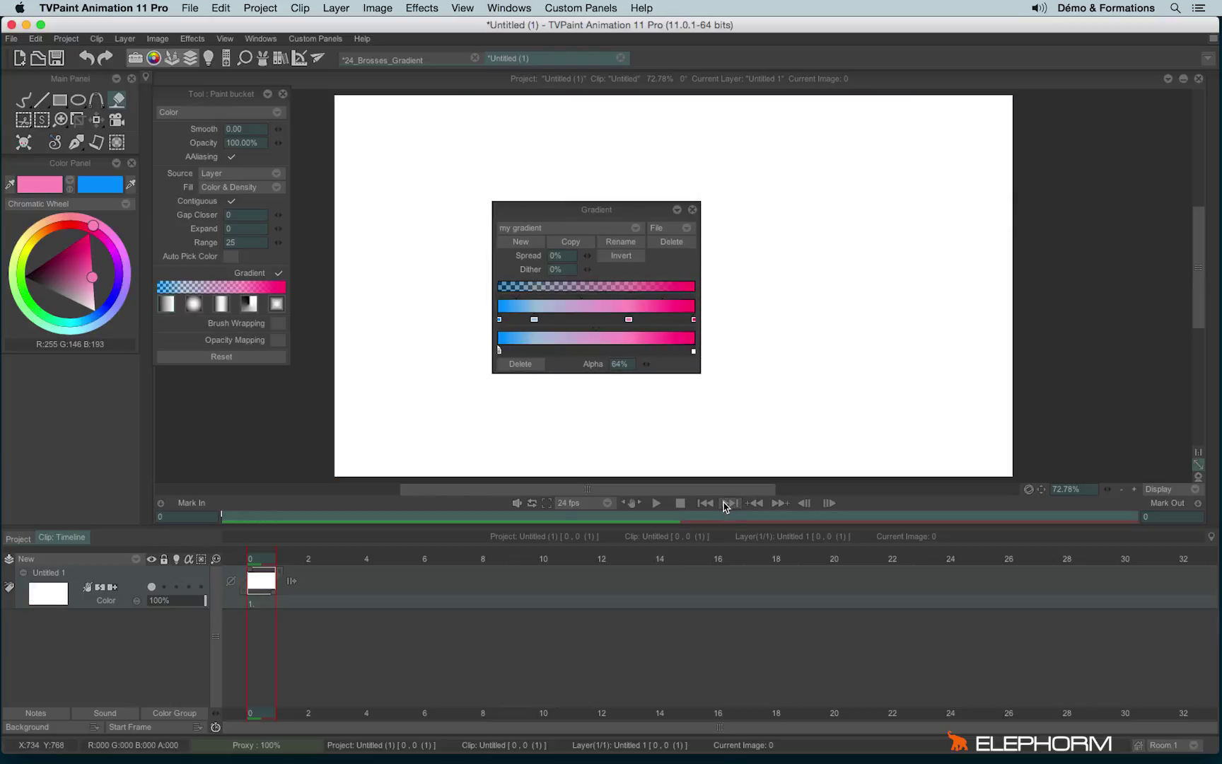
- Restore 100% opacity, test a transparent middle opacity key, undo, and nudge the middle colour key right
{"action": "left_click_drag", "start_coordinate": [647, 364], "coordinate": [743, 367]}
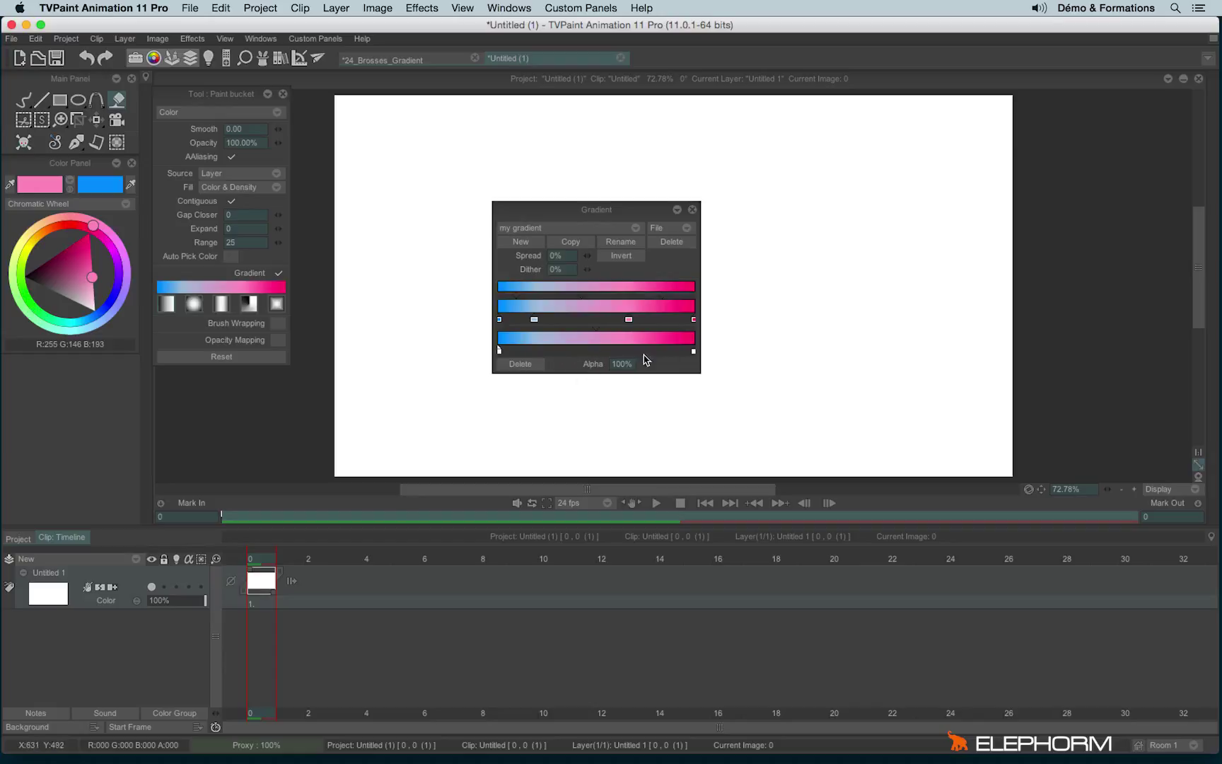
{"action": "left_click", "coordinate": [600, 350]}
{"action": "mouse_move", "coordinate": [599, 351]}
{"action": "left_mouse_down"}
{"action": "mouse_move", "coordinate": [636, 365]}
{"action": "mouse_move", "coordinate": [350, 402]}
{"action": "left_mouse_up"}
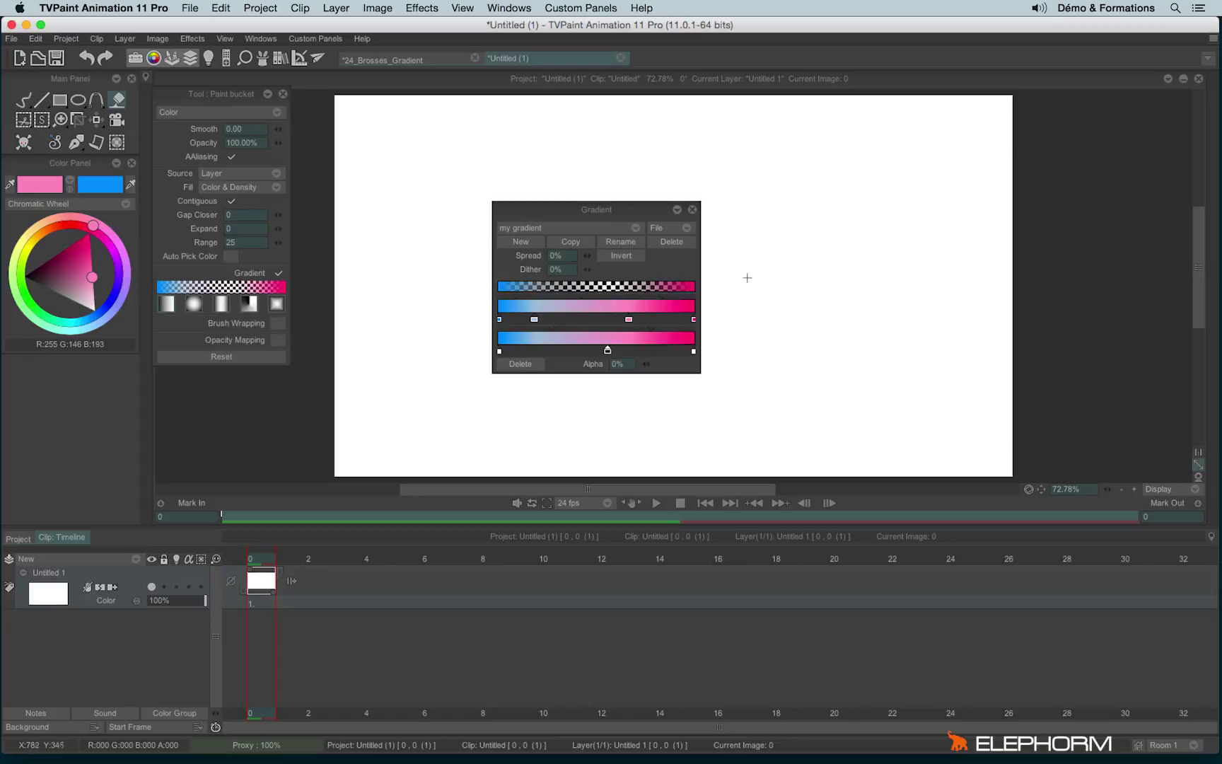
{"action": "key", "text": "BackSpace"}
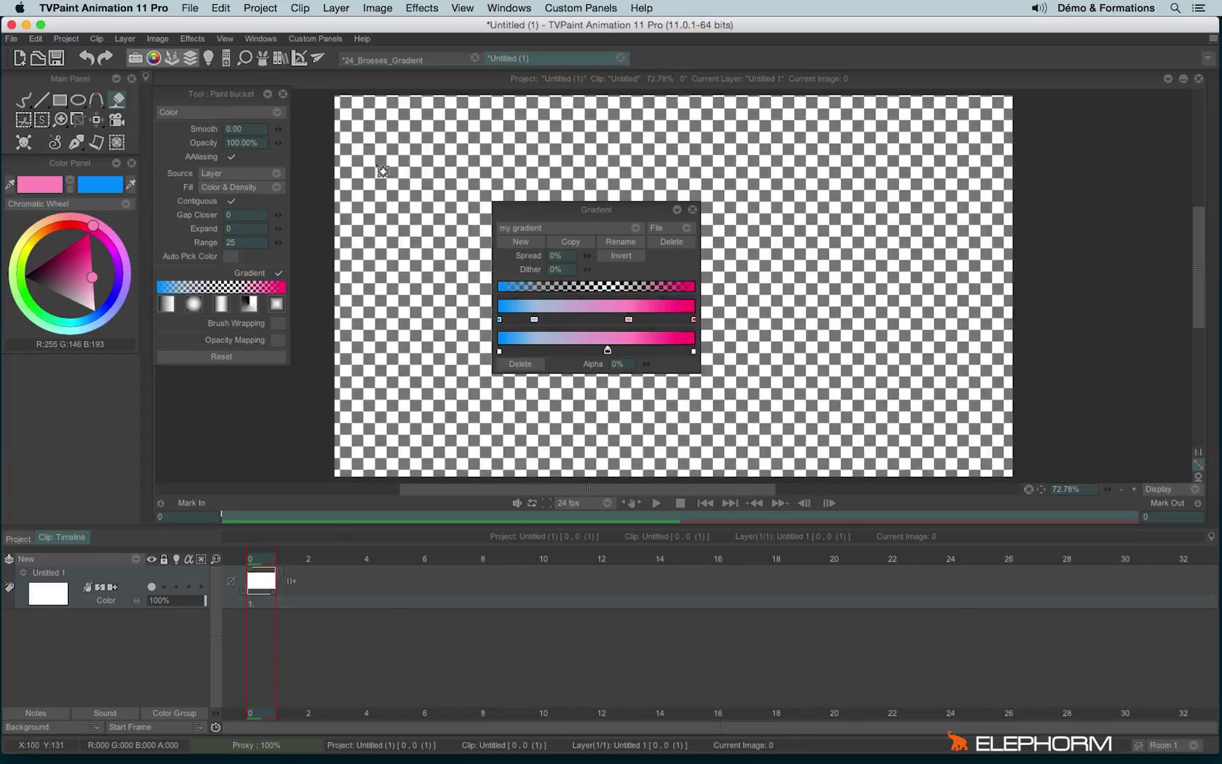
{"action": "left_click_drag", "start_coordinate": [375, 170], "coordinate": [948, 177]}
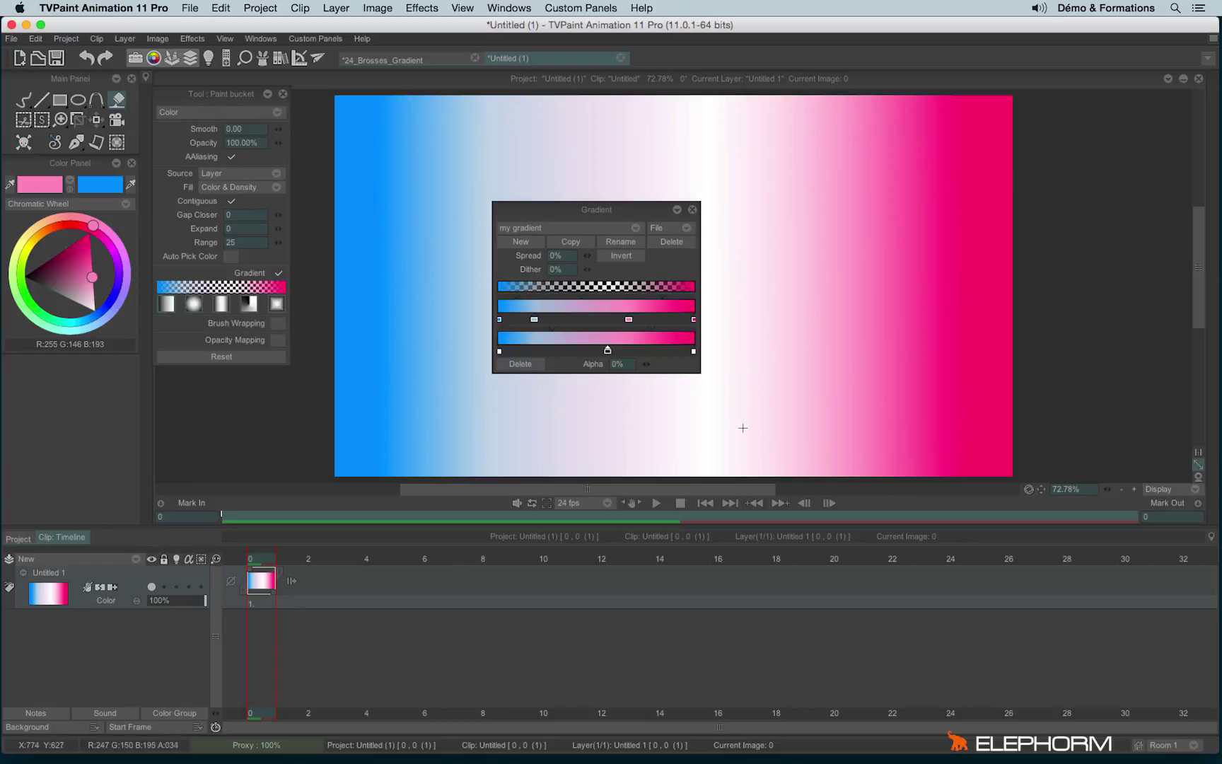
{"action": "key", "text": "super+z"}
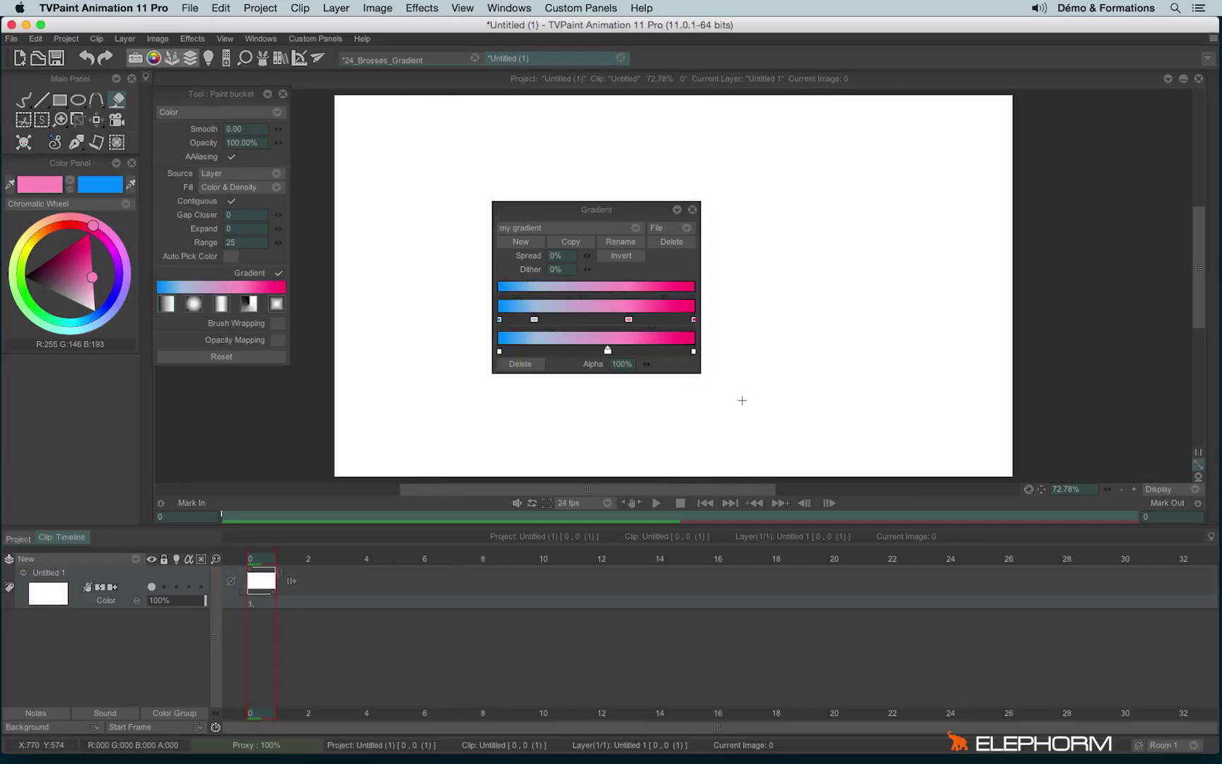
{"action": "left_click_drag", "start_coordinate": [535, 319], "coordinate": [560, 317]}
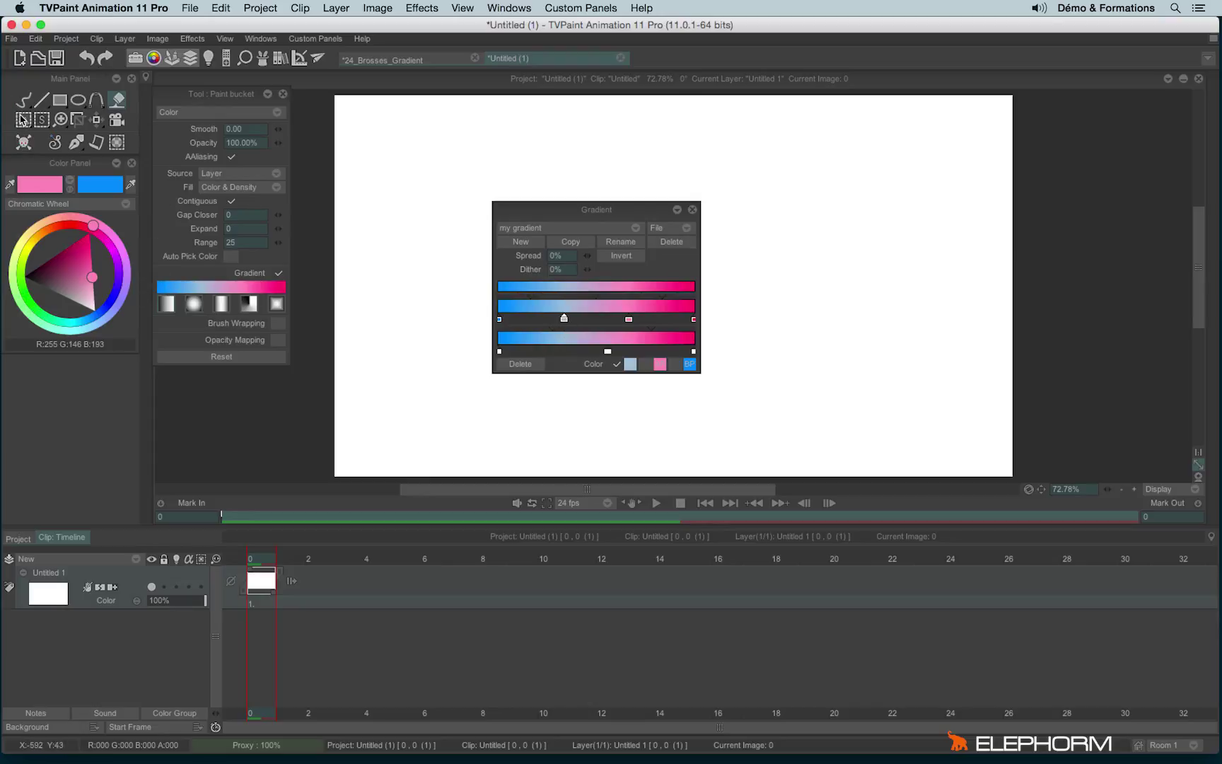
- Close the gradient editor and draw a looping gradient stroke with the Pen Brush
{"action": "left_click", "coordinate": [693, 209]}
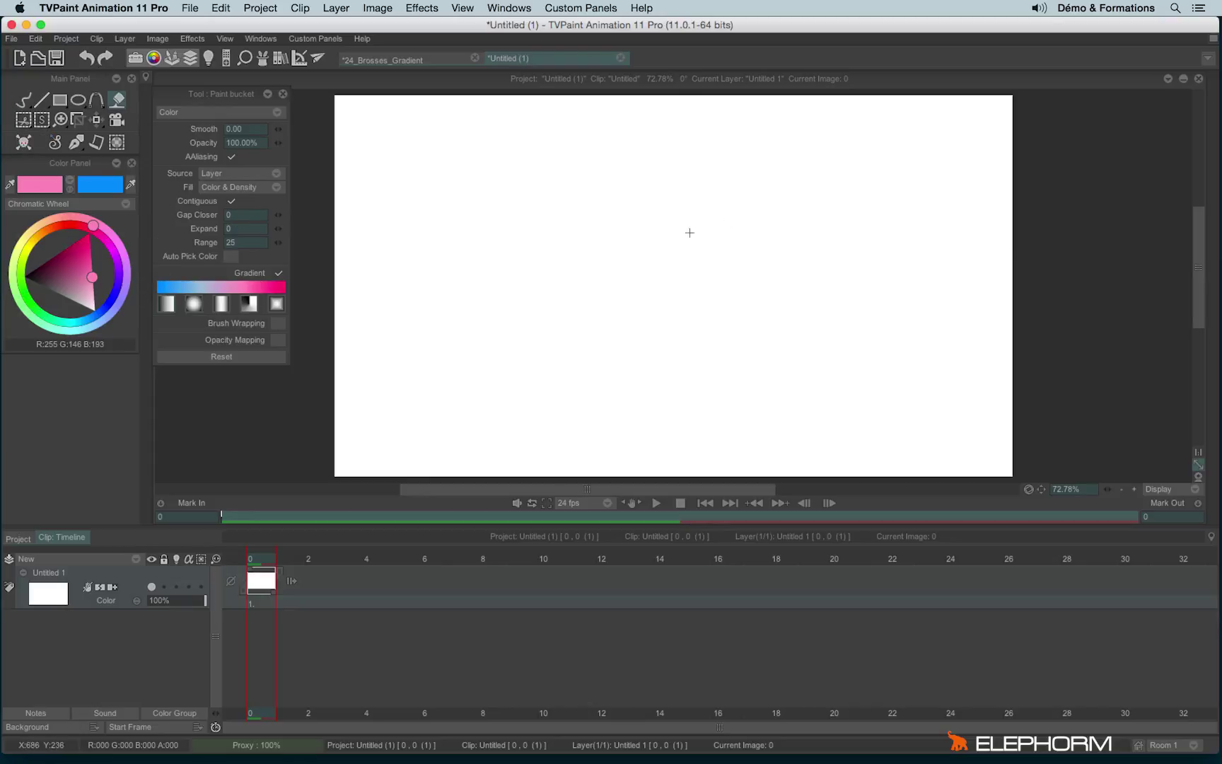
{"action": "left_click", "coordinate": [24, 106]}
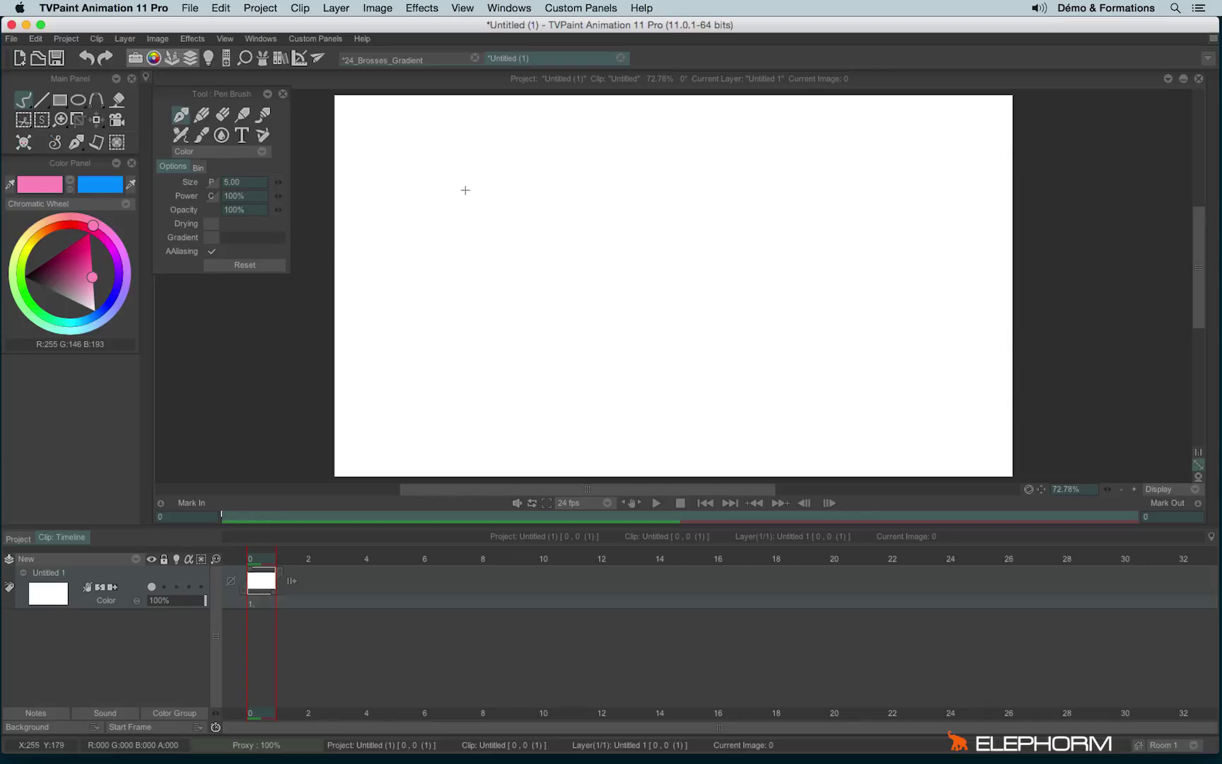
{"action": "left_click", "coordinate": [211, 237]}
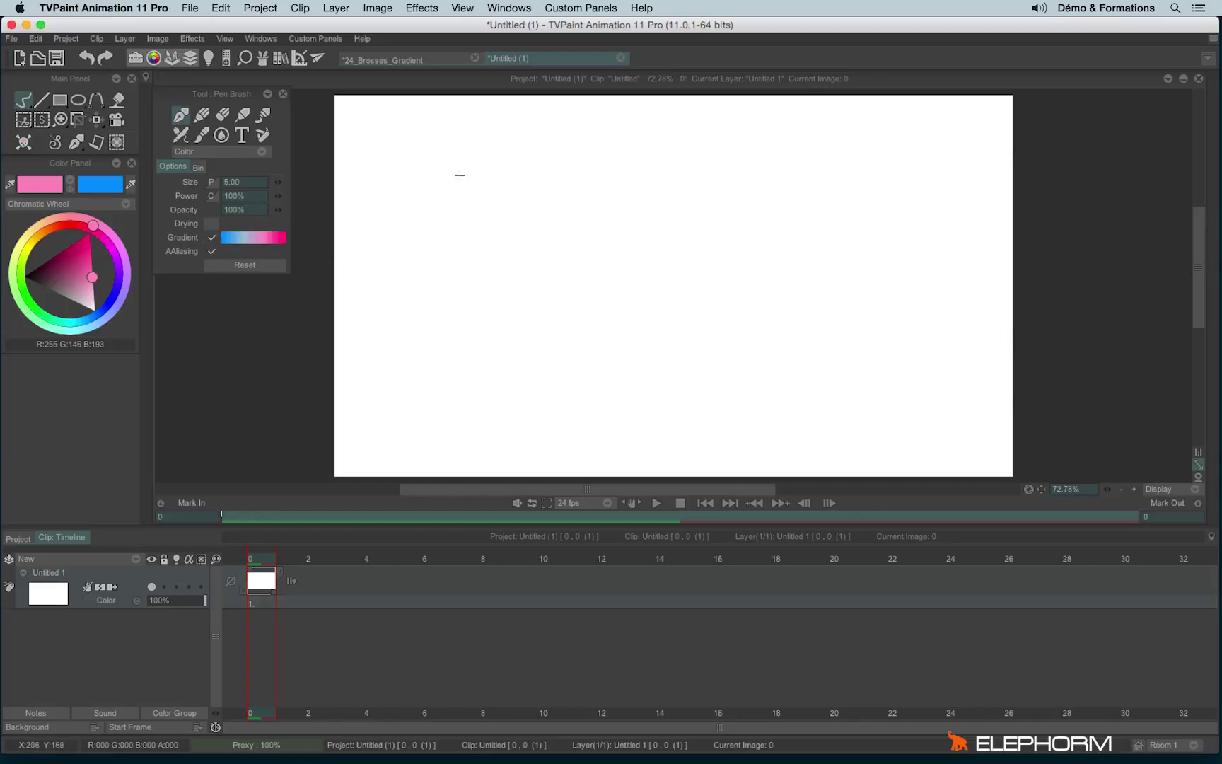
{"action": "mouse_move", "coordinate": [478, 168]}
{"action": "left_mouse_down"}
{"action": "mouse_move", "coordinate": [436, 263]}
{"action": "mouse_move", "coordinate": [471, 319]}
{"action": "mouse_move", "coordinate": [633, 360]}
{"action": "mouse_move", "coordinate": [540, 312]}
{"action": "mouse_move", "coordinate": [531, 216]}
{"action": "mouse_move", "coordinate": [660, 343]}
{"action": "mouse_move", "coordinate": [633, 303]}
{"action": "left_mouse_up"}
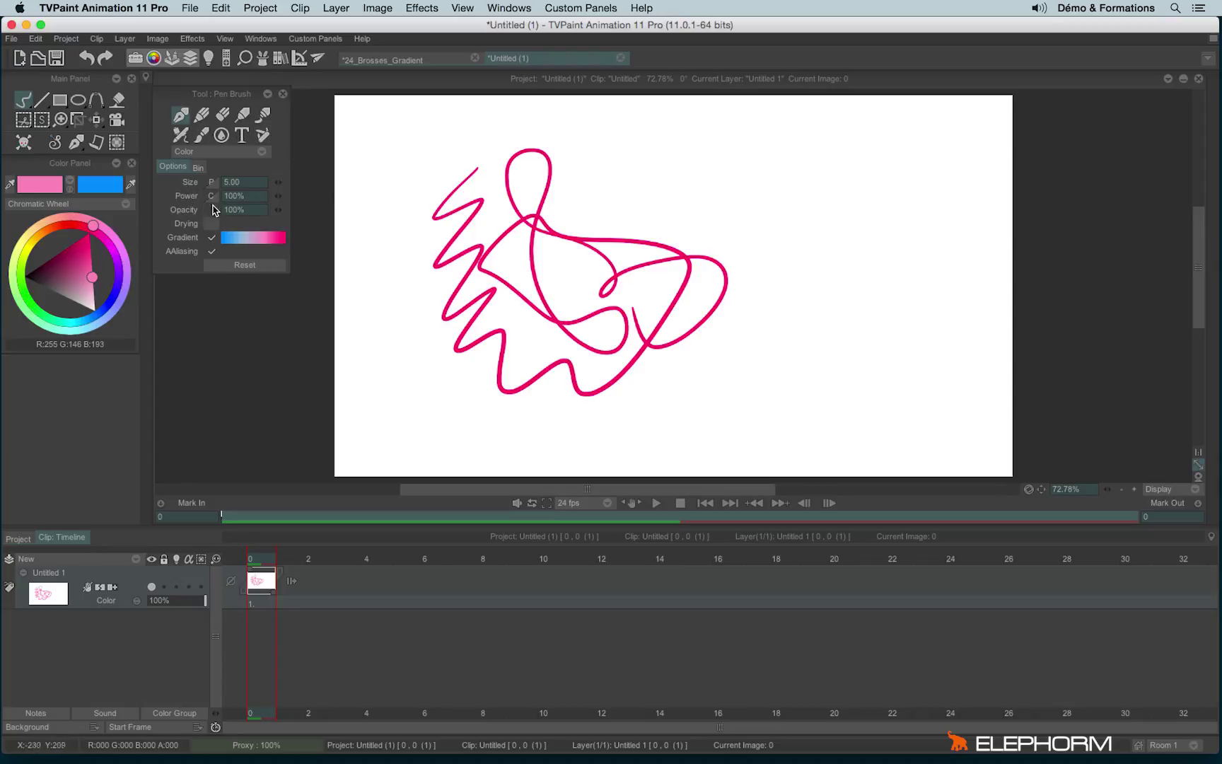
- Set brush power to Pressure and draw zigzags fading from light to deep pink
{"action": "left_click", "coordinate": [210, 198]}
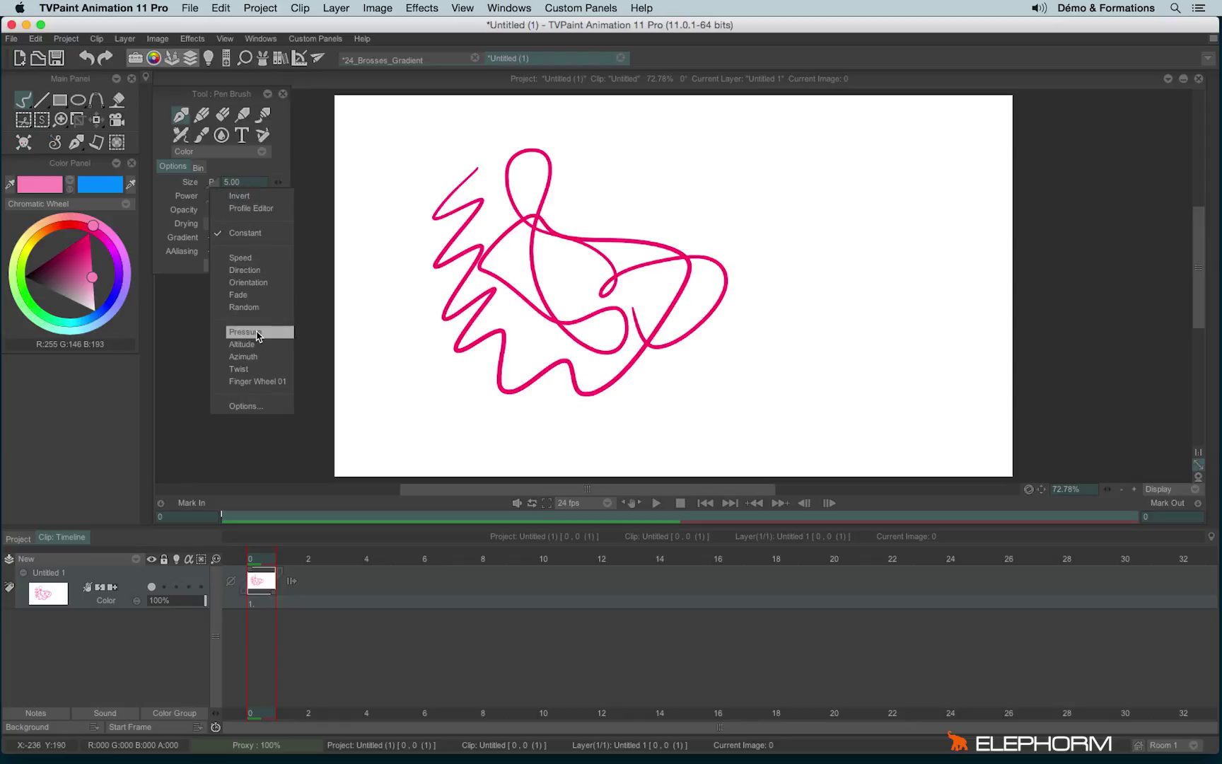
{"action": "left_click", "coordinate": [257, 333]}
{"action": "mouse_move", "coordinate": [616, 144]}
{"action": "left_mouse_down"}
{"action": "mouse_move", "coordinate": [636, 174]}
{"action": "mouse_move", "coordinate": [703, 205]}
{"action": "mouse_move", "coordinate": [859, 328]}
{"action": "mouse_move", "coordinate": [841, 429]}
{"action": "left_mouse_up"}
{"action": "mouse_move", "coordinate": [630, 146]}
{"action": "left_mouse_down"}
{"action": "mouse_move", "coordinate": [679, 151]}
{"action": "mouse_move", "coordinate": [711, 182]}
{"action": "mouse_move", "coordinate": [753, 178]}
{"action": "mouse_move", "coordinate": [862, 260]}
{"action": "mouse_move", "coordinate": [942, 267]}
{"action": "mouse_move", "coordinate": [930, 339]}
{"action": "mouse_move", "coordinate": [986, 385]}
{"action": "mouse_move", "coordinate": [933, 439]}
{"action": "left_mouse_up"}
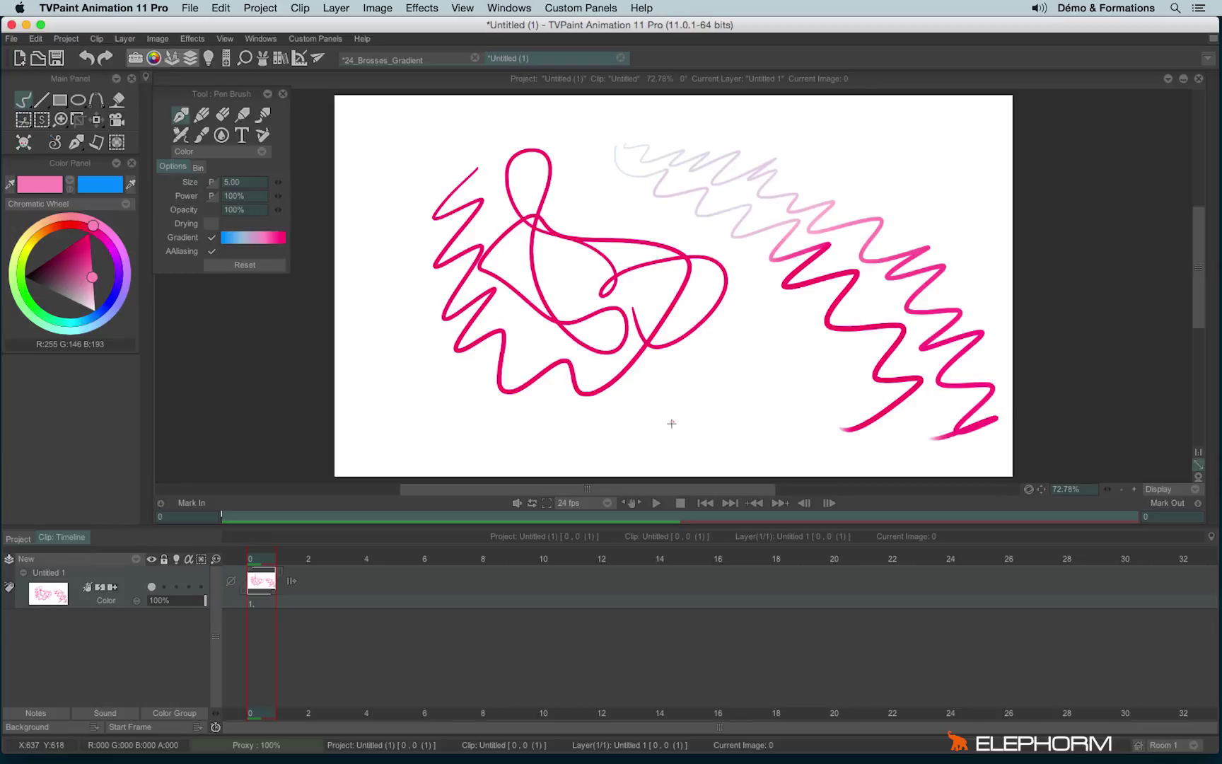
- Enable Gradient on the Air Brush, clear the canvas and paint a blob on the left
{"action": "left_click", "coordinate": [180, 134]}
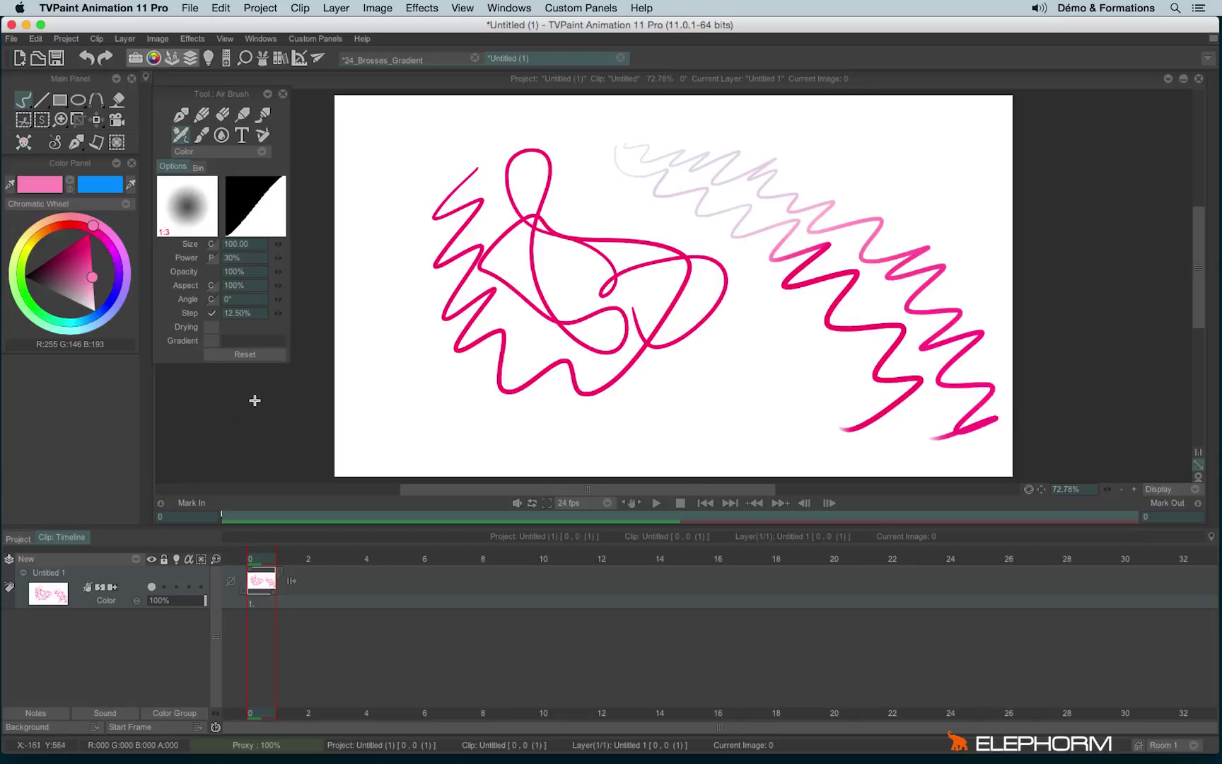
{"action": "left_click", "coordinate": [211, 341]}
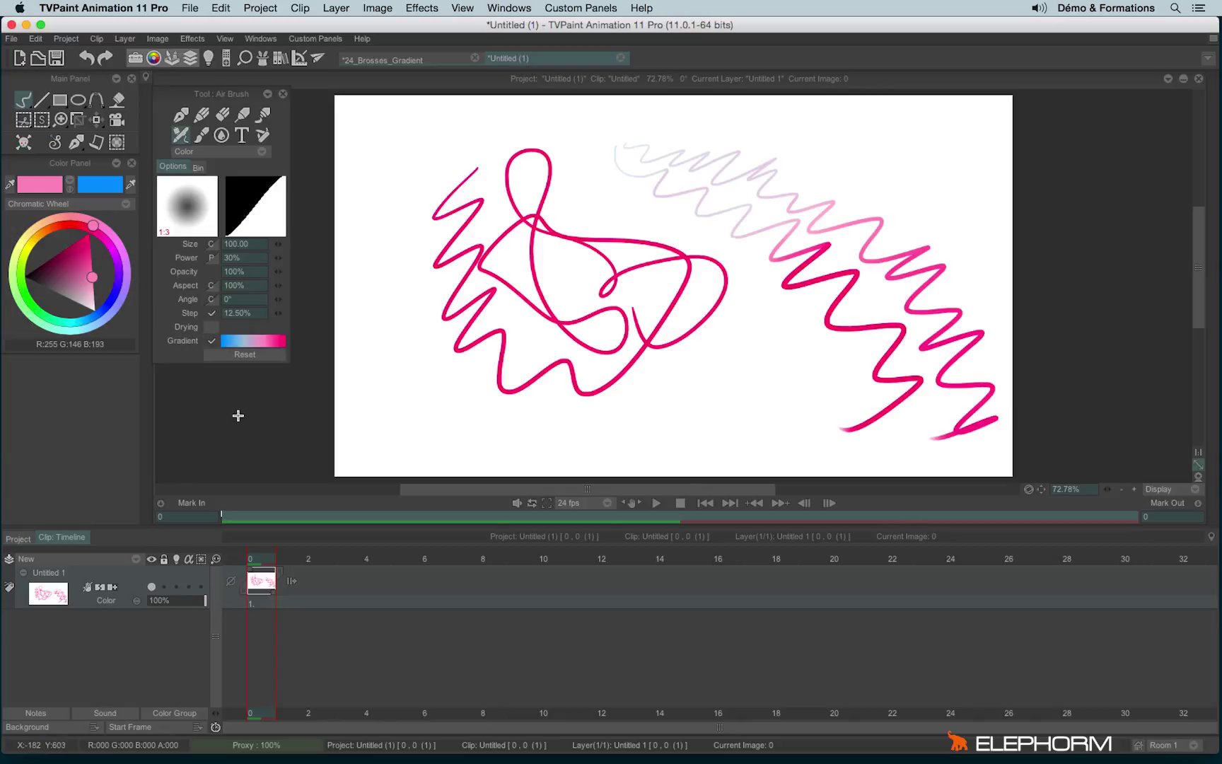
{"action": "key", "text": "BackSpace"}
{"action": "mouse_move", "coordinate": [529, 248]}
{"action": "left_mouse_down"}
{"action": "mouse_move", "coordinate": [469, 175]}
{"action": "mouse_move", "coordinate": [478, 194]}
{"action": "mouse_move", "coordinate": [463, 246]}
{"action": "mouse_move", "coordinate": [502, 264]}
{"action": "mouse_move", "coordinate": [486, 259]}
{"action": "mouse_move", "coordinate": [448, 370]}
{"action": "mouse_move", "coordinate": [493, 384]}
{"action": "mouse_move", "coordinate": [483, 347]}
{"action": "mouse_move", "coordinate": [522, 281]}
{"action": "mouse_move", "coordinate": [515, 193]}
{"action": "mouse_move", "coordinate": [439, 297]}
{"action": "mouse_move", "coordinate": [526, 363]}
{"action": "mouse_move", "coordinate": [576, 303]}
{"action": "mouse_move", "coordinate": [393, 348]}
{"action": "left_mouse_up"}
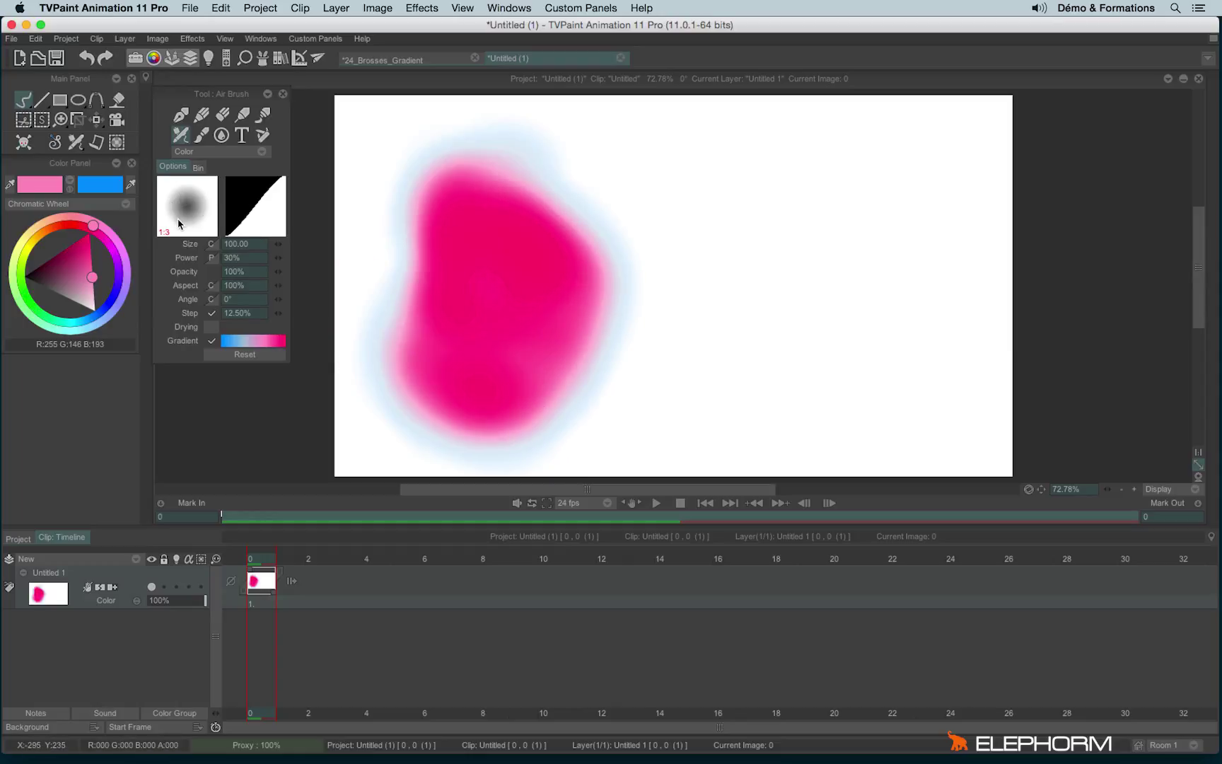
- Reshape the brush profile curve and paint airbrush gradient blotches across the right side
{"action": "left_click", "coordinate": [253, 218]}
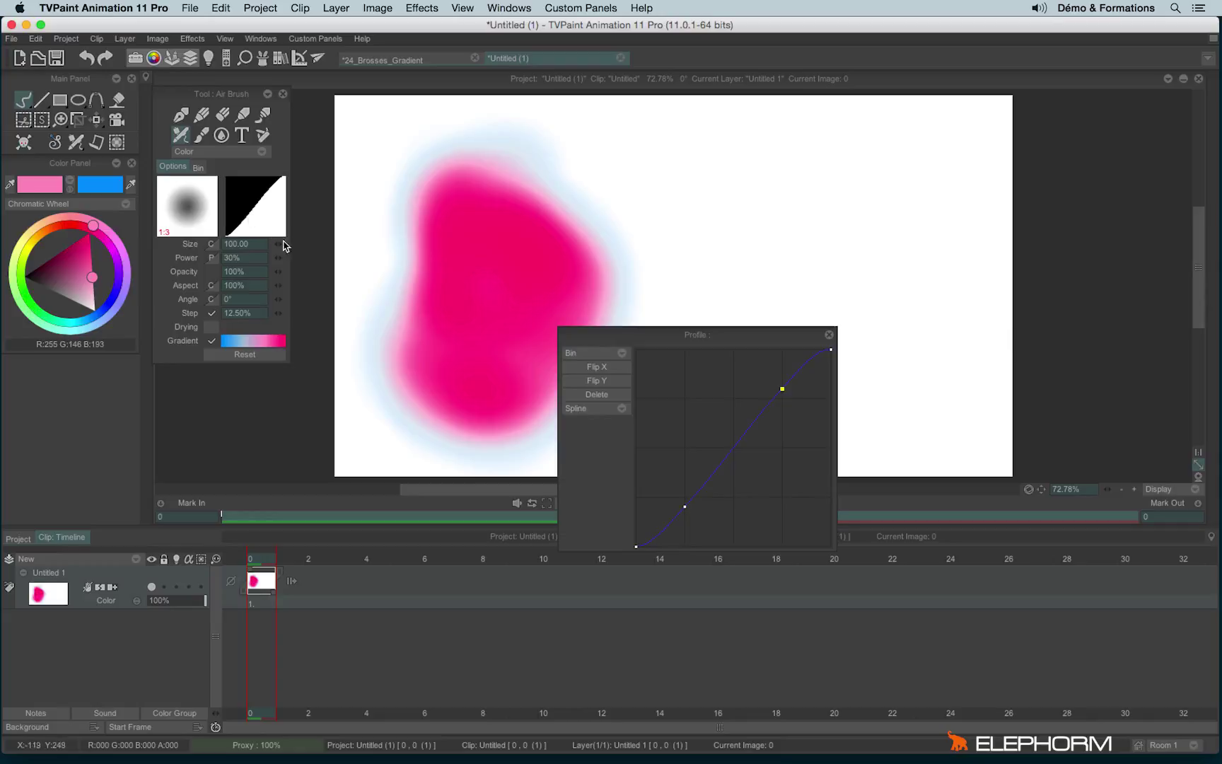
{"action": "mouse_move", "coordinate": [687, 513]}
{"action": "left_mouse_down"}
{"action": "mouse_move", "coordinate": [662, 391]}
{"action": "mouse_move", "coordinate": [750, 543]}
{"action": "left_mouse_up"}
{"action": "mouse_move", "coordinate": [707, 161]}
{"action": "left_mouse_down"}
{"action": "mouse_move", "coordinate": [691, 201]}
{"action": "mouse_move", "coordinate": [724, 225]}
{"action": "mouse_move", "coordinate": [816, 219]}
{"action": "mouse_move", "coordinate": [896, 166]}
{"action": "mouse_move", "coordinate": [788, 191]}
{"action": "mouse_move", "coordinate": [937, 249]}
{"action": "mouse_move", "coordinate": [938, 347]}
{"action": "mouse_move", "coordinate": [784, 269]}
{"action": "mouse_move", "coordinate": [595, 272]}
{"action": "mouse_move", "coordinate": [820, 306]}
{"action": "mouse_move", "coordinate": [905, 395]}
{"action": "mouse_move", "coordinate": [778, 259]}
{"action": "mouse_move", "coordinate": [632, 195]}
{"action": "mouse_move", "coordinate": [837, 330]}
{"action": "mouse_move", "coordinate": [899, 406]}
{"action": "mouse_move", "coordinate": [652, 365]}
{"action": "mouse_move", "coordinate": [893, 370]}
{"action": "mouse_move", "coordinate": [840, 175]}
{"action": "mouse_move", "coordinate": [732, 145]}
{"action": "mouse_move", "coordinate": [960, 269]}
{"action": "mouse_move", "coordinate": [953, 300]}
{"action": "mouse_move", "coordinate": [741, 230]}
{"action": "mouse_move", "coordinate": [837, 278]}
{"action": "mouse_move", "coordinate": [713, 345]}
{"action": "mouse_move", "coordinate": [897, 221]}
{"action": "mouse_move", "coordinate": [751, 317]}
{"action": "mouse_move", "coordinate": [860, 192]}
{"action": "mouse_move", "coordinate": [897, 244]}
{"action": "mouse_move", "coordinate": [813, 224]}
{"action": "mouse_move", "coordinate": [832, 342]}
{"action": "left_mouse_up"}
{"action": "left_click", "coordinate": [830, 335]}
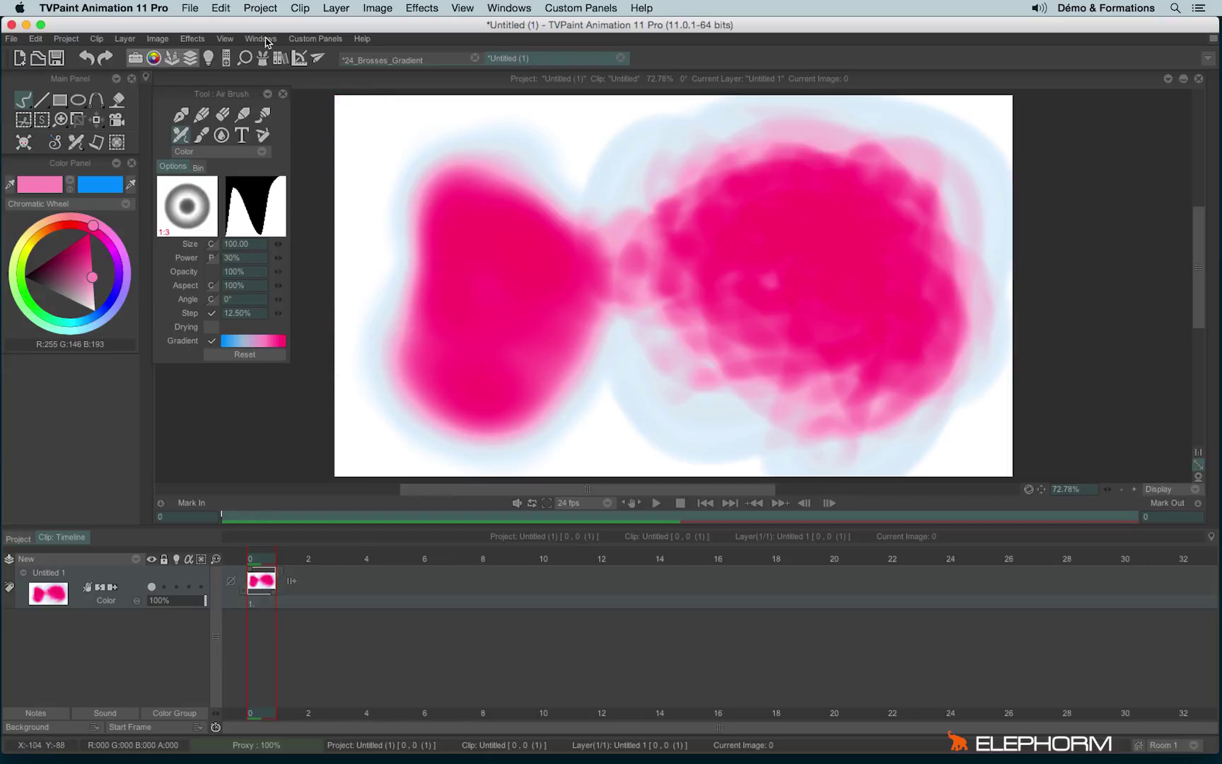
- Reopen the Gradient editor and look through its File options
{"action": "mouse_move", "coordinate": [280, 130]}
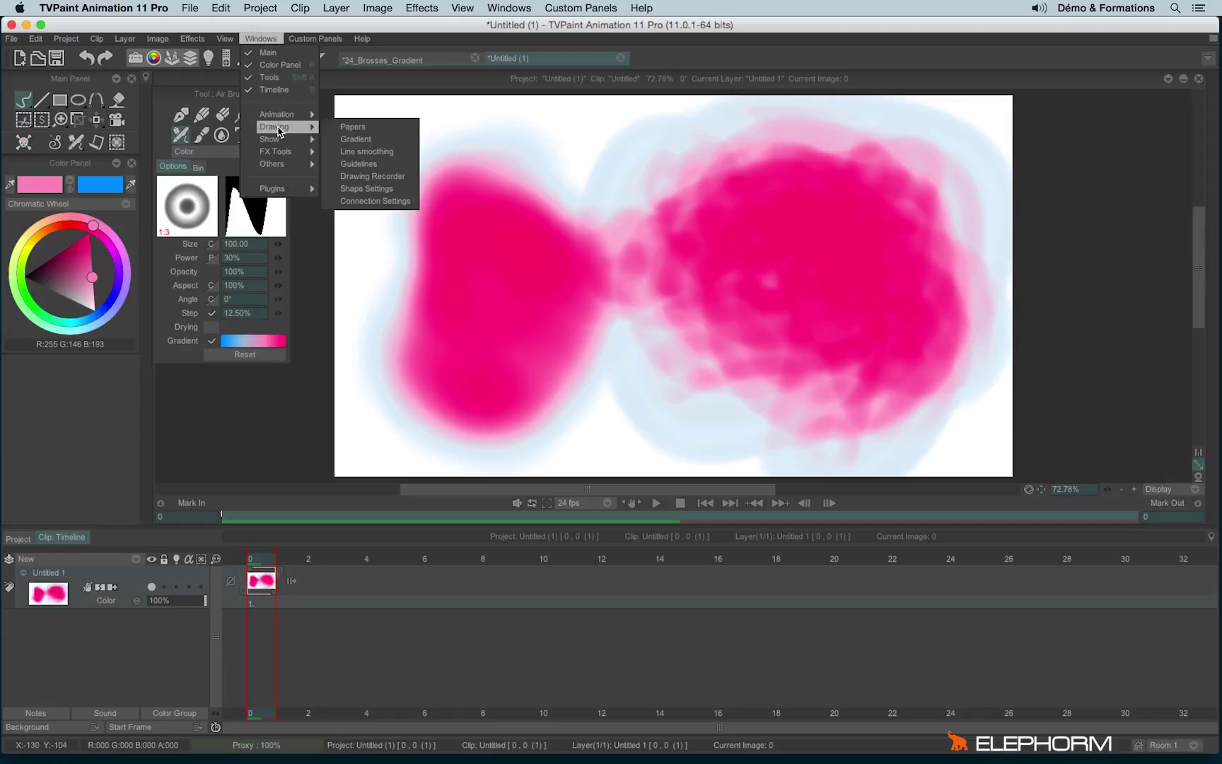
{"action": "left_click", "coordinate": [390, 145]}
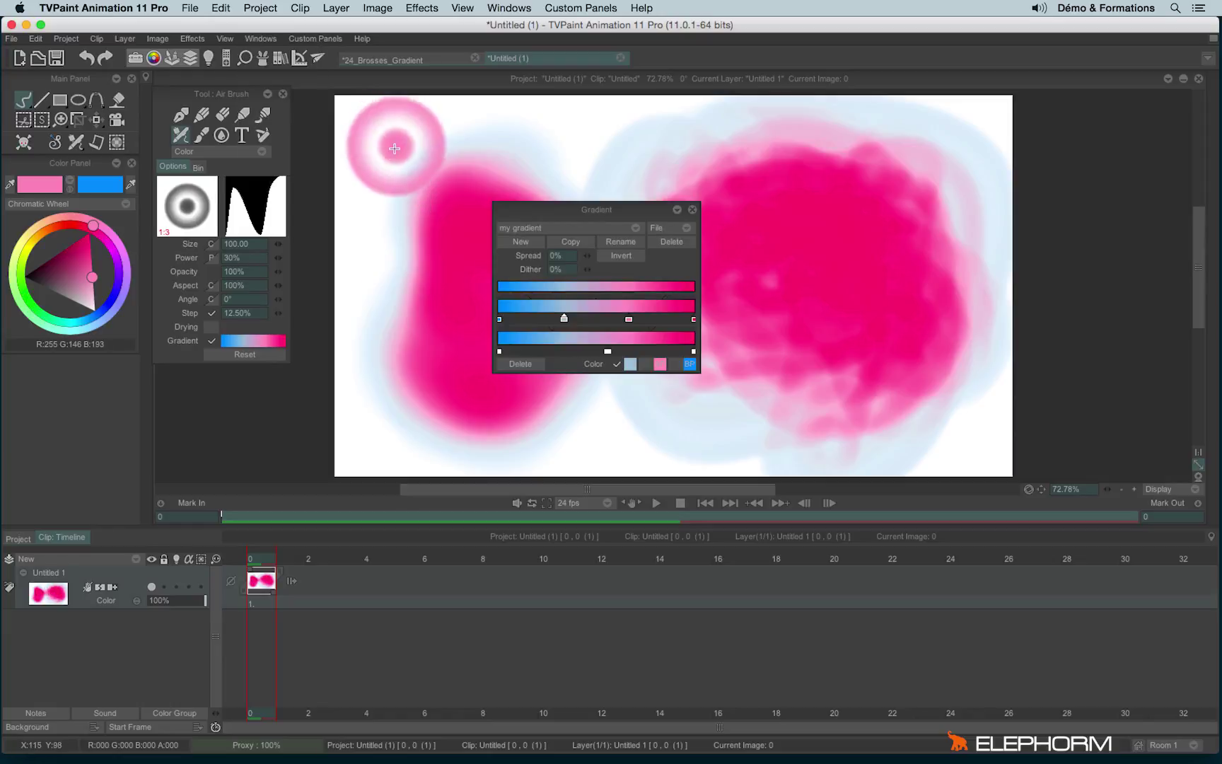
{"action": "left_click", "coordinate": [658, 227]}
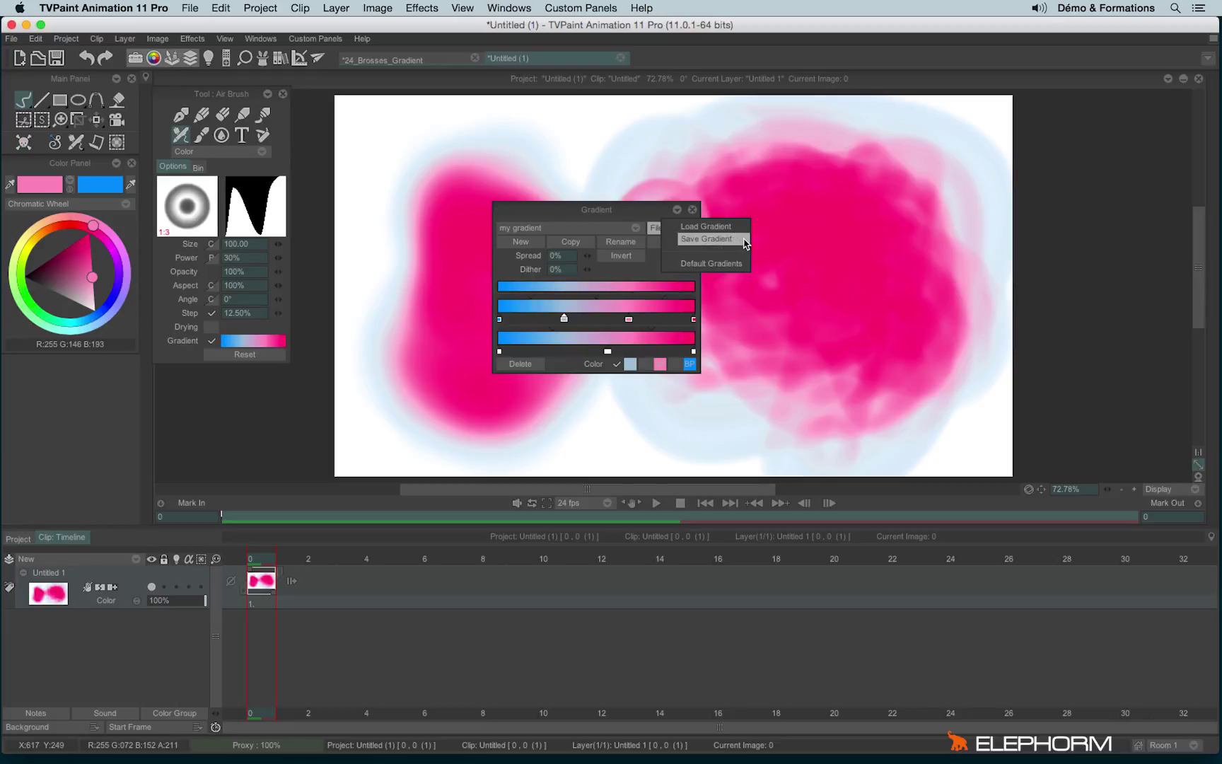
{"action": "left_click", "coordinate": [658, 153]}
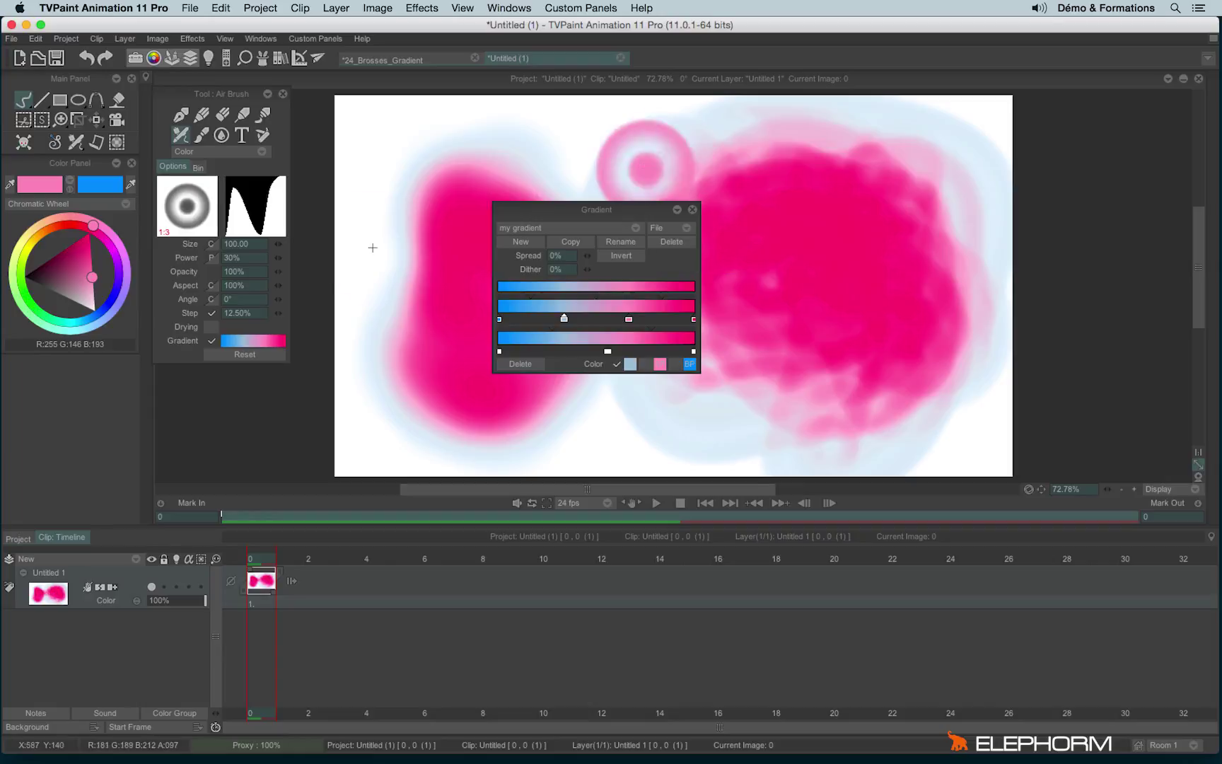
- Select the Pen Brush, dock its options under the colours and clear the canvas
{"action": "left_click", "coordinate": [181, 115]}
{"action": "left_click_drag", "start_coordinate": [204, 195], "coordinate": [68, 399]}
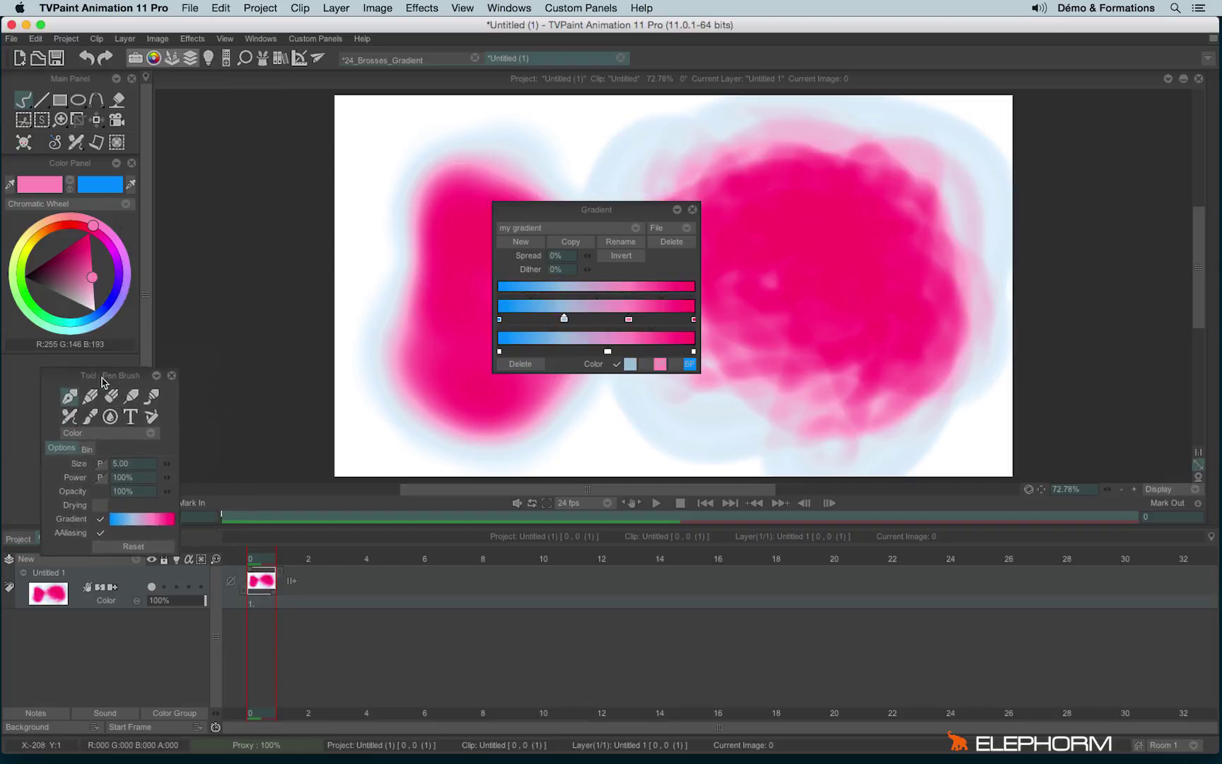
{"action": "key", "text": "BackSpace"}
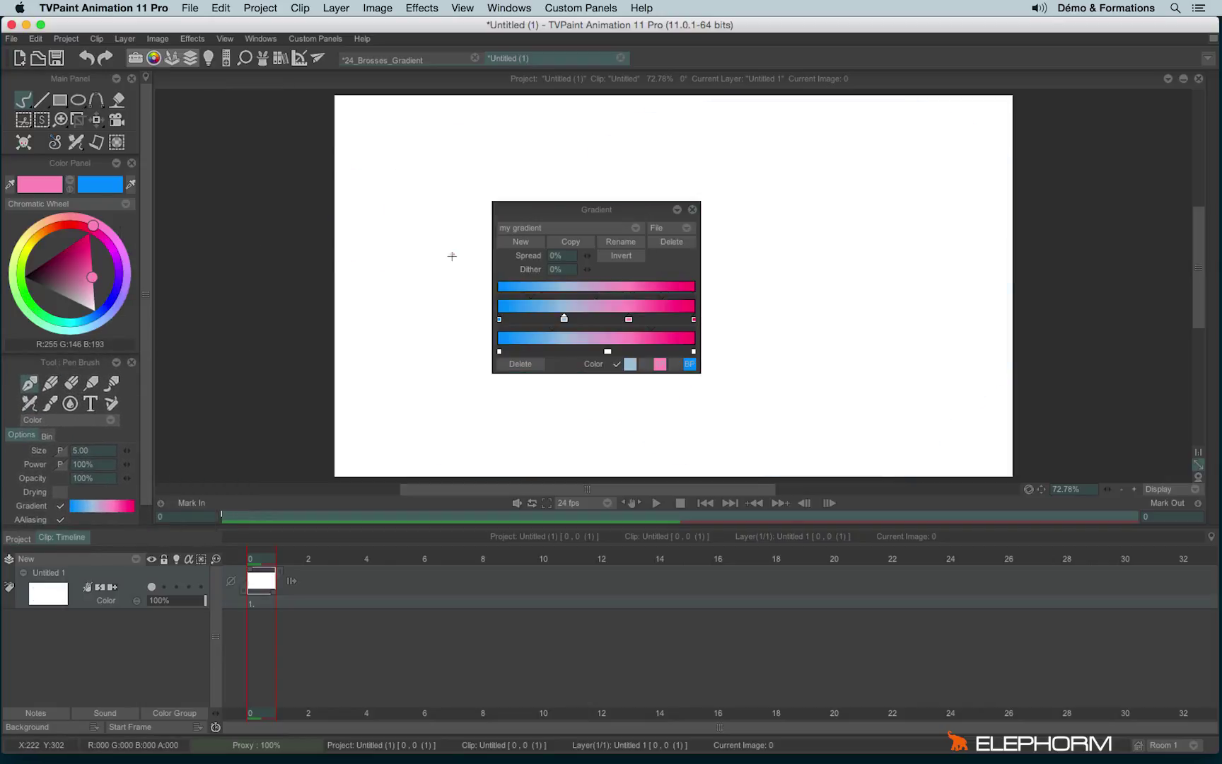
- Switch to the 24_Brosses_Gradient project, move the gradient editor aside and apply the metal brush preset
{"action": "left_click", "coordinate": [385, 59]}
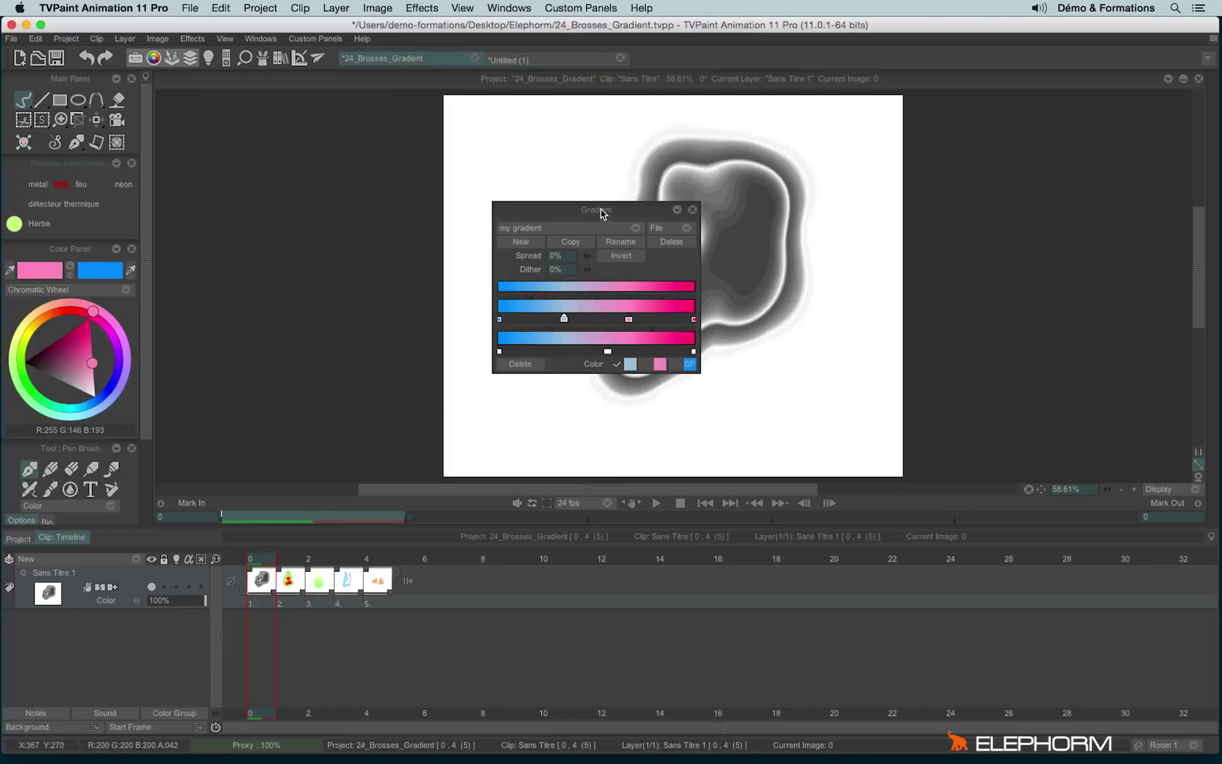
{"action": "left_click_drag", "start_coordinate": [601, 211], "coordinate": [298, 128]}
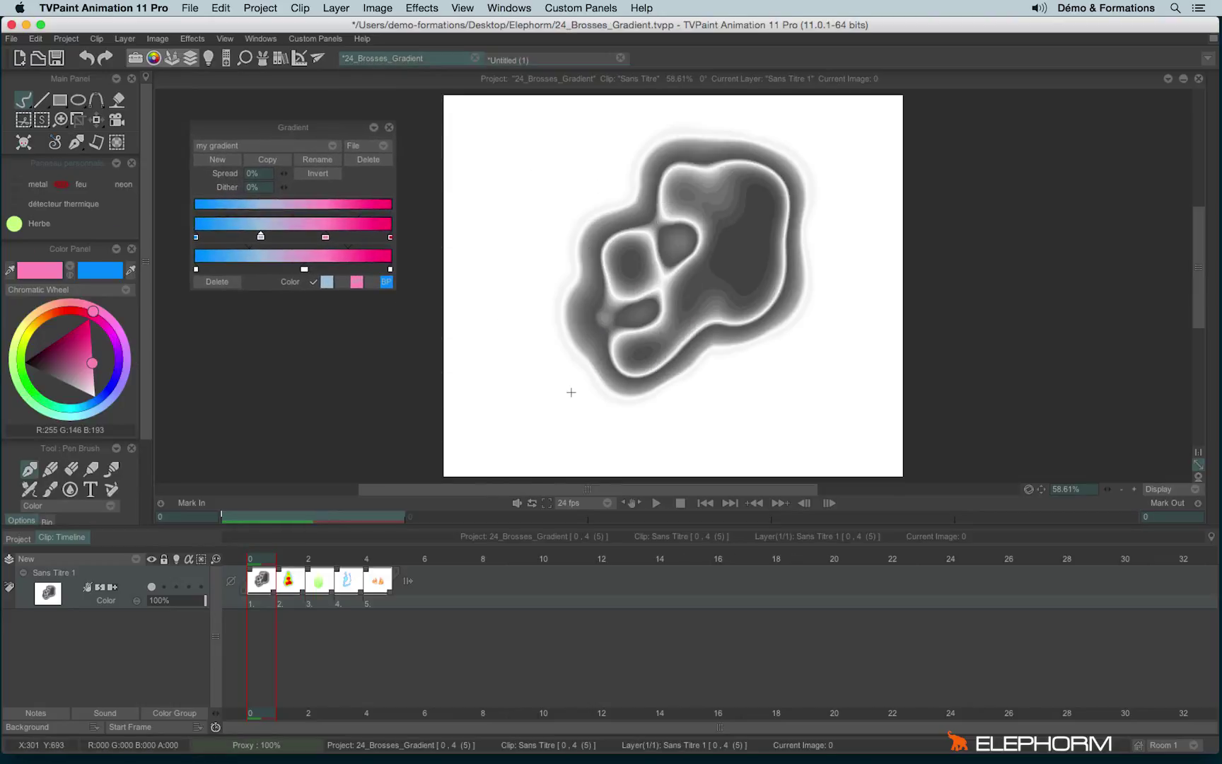
{"action": "left_click", "coordinate": [37, 182]}
- Load the metal.grd gradient from the 25_Gradients folder
{"action": "left_click", "coordinate": [354, 146]}
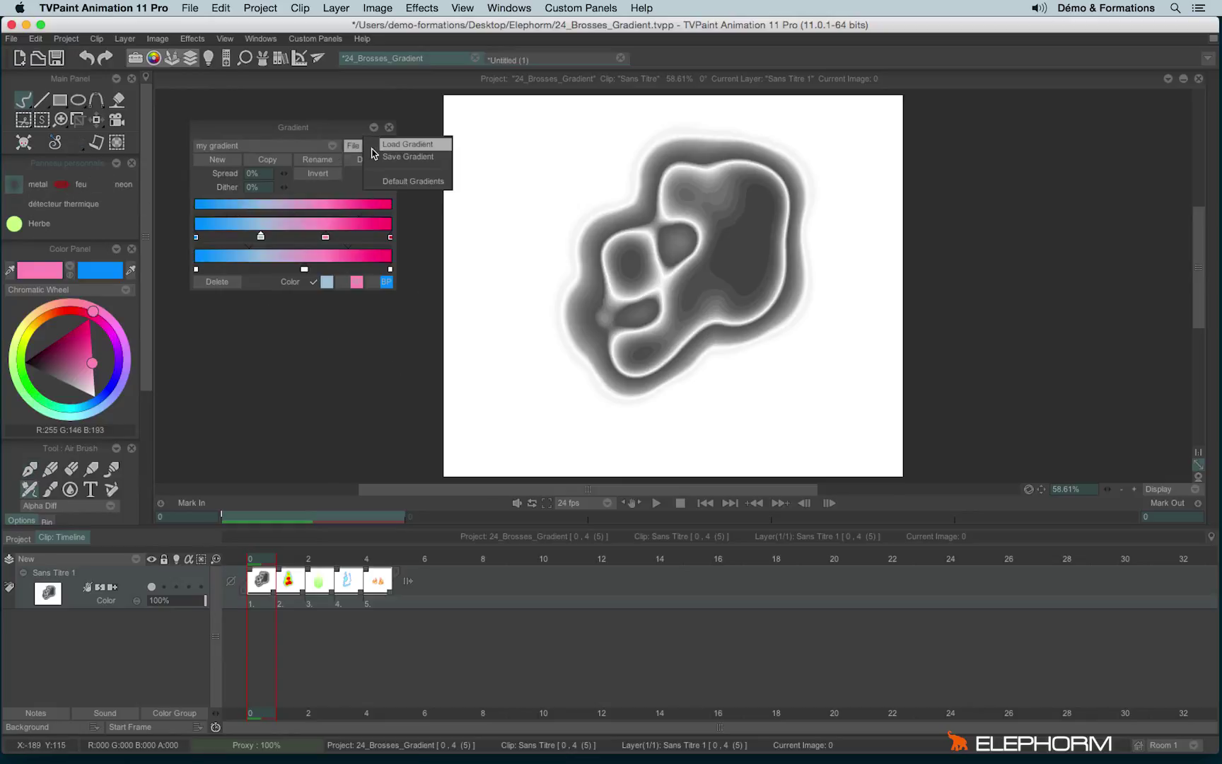
{"action": "left_click", "coordinate": [408, 147]}
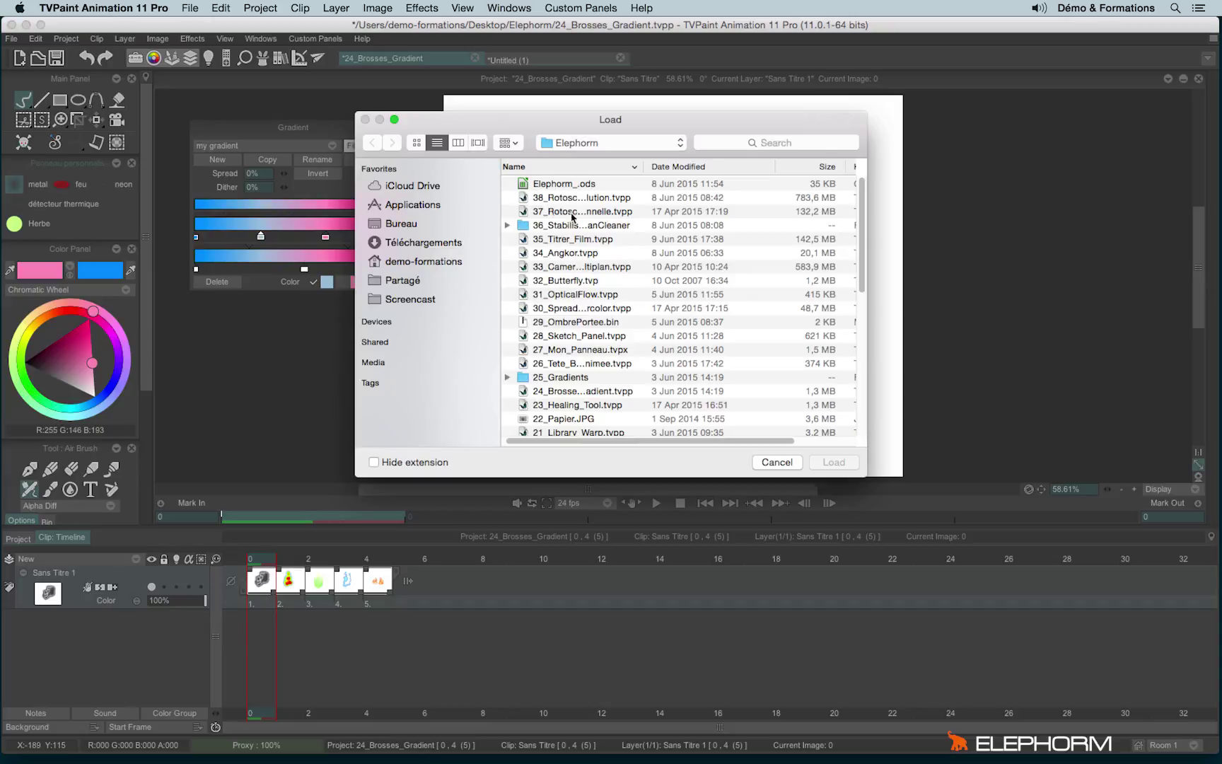
{"action": "double_click", "coordinate": [566, 378]}
{"action": "left_click", "coordinate": [544, 200]}
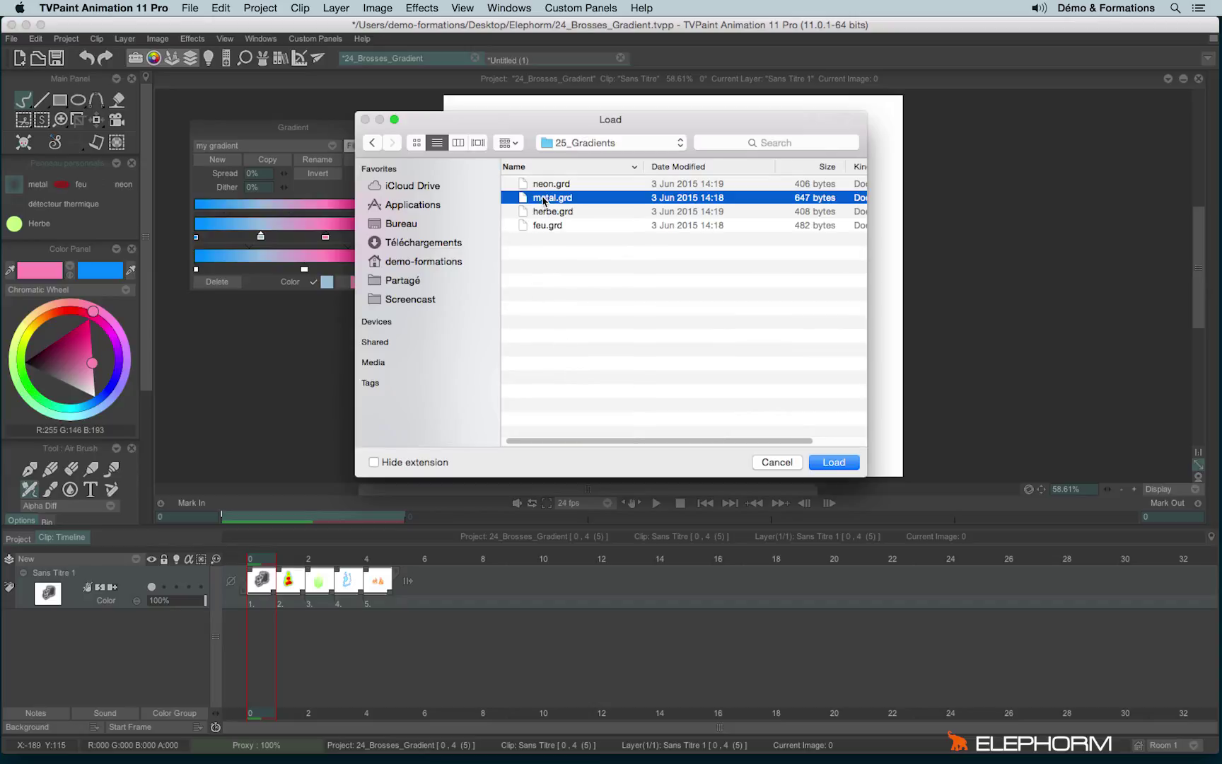
{"action": "left_click", "coordinate": [834, 462]}
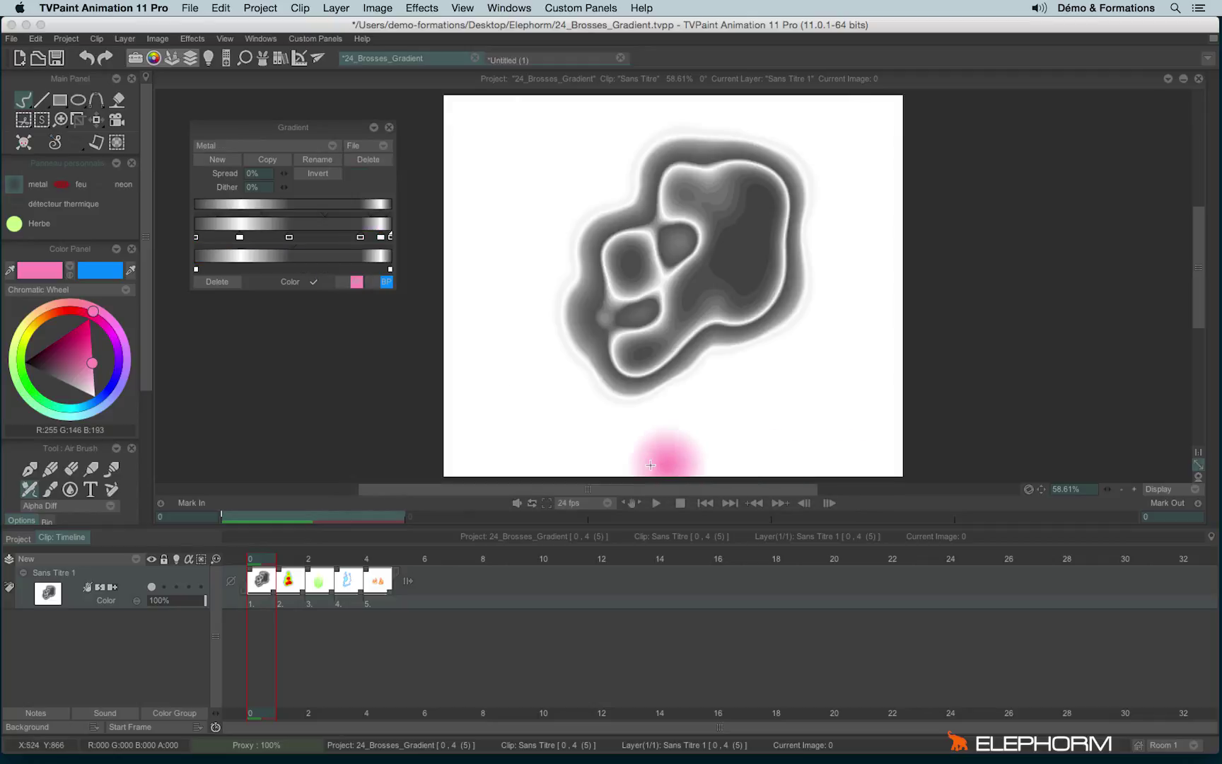
- Paint a metal-gradient airbrush ring, then float the airbrush options and bring the gradient editor forward
{"action": "mouse_move", "coordinate": [491, 245]}
{"action": "left_mouse_down"}
{"action": "mouse_move", "coordinate": [481, 237]}
{"action": "mouse_move", "coordinate": [480, 331]}
{"action": "mouse_move", "coordinate": [510, 254]}
{"action": "mouse_move", "coordinate": [565, 333]}
{"action": "mouse_move", "coordinate": [575, 382]}
{"action": "mouse_move", "coordinate": [513, 402]}
{"action": "mouse_move", "coordinate": [581, 428]}
{"action": "mouse_move", "coordinate": [737, 423]}
{"action": "mouse_move", "coordinate": [755, 435]}
{"action": "mouse_move", "coordinate": [614, 423]}
{"action": "mouse_move", "coordinate": [554, 216]}
{"action": "mouse_move", "coordinate": [761, 374]}
{"action": "mouse_move", "coordinate": [608, 367]}
{"action": "left_mouse_up"}
{"action": "mouse_move", "coordinate": [60, 449]}
{"action": "left_mouse_down"}
{"action": "mouse_move", "coordinate": [293, 296]}
{"action": "mouse_move", "coordinate": [224, 225]}
{"action": "left_mouse_up"}
{"action": "left_click_drag", "start_coordinate": [319, 128], "coordinate": [1036, 102]}
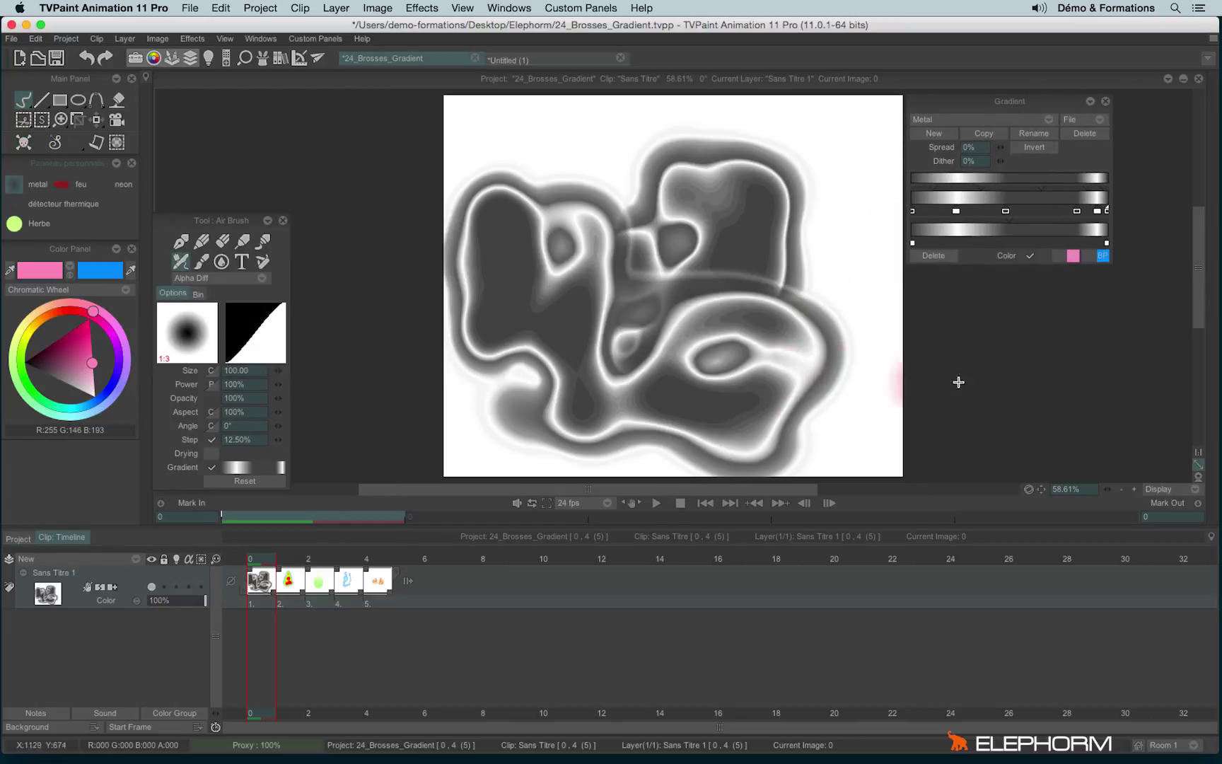
- On frame 1, apply the détecteur thermique preset with the Spectrum gradient and paint a long rainbow S-stroke
{"action": "key", "text": "Right"}
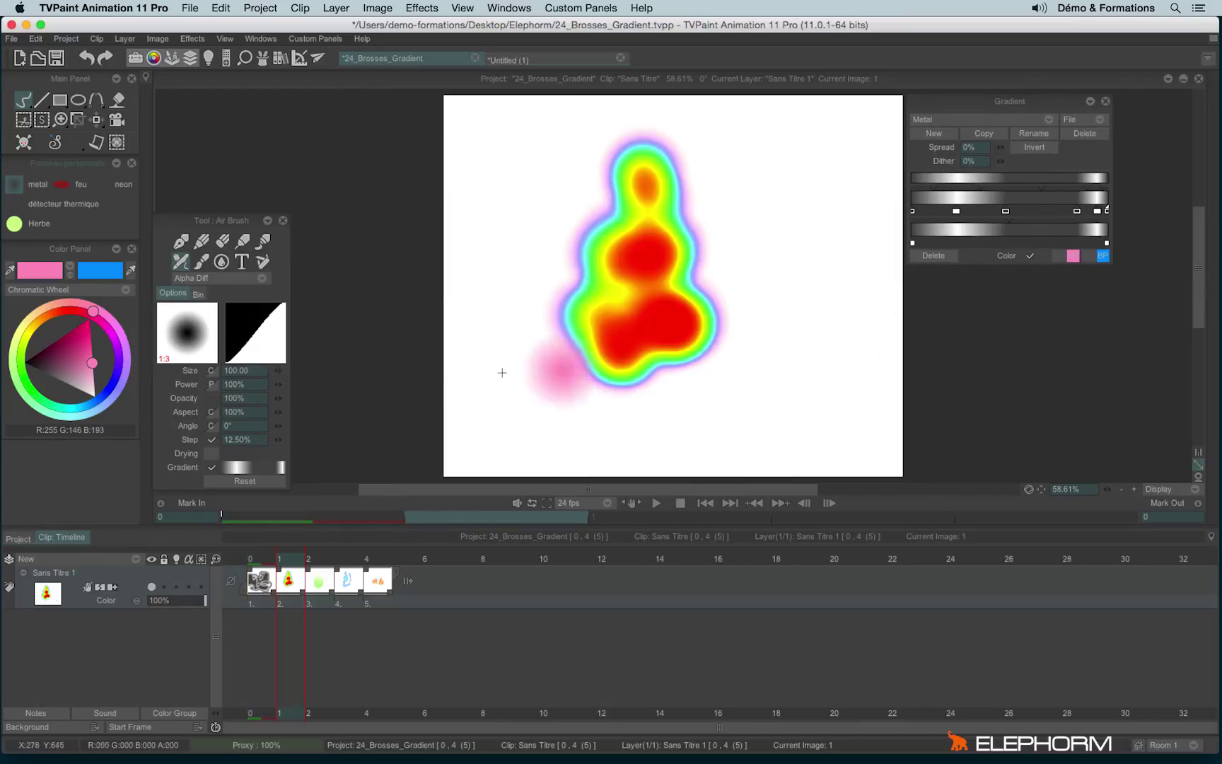
{"action": "left_click", "coordinate": [78, 207]}
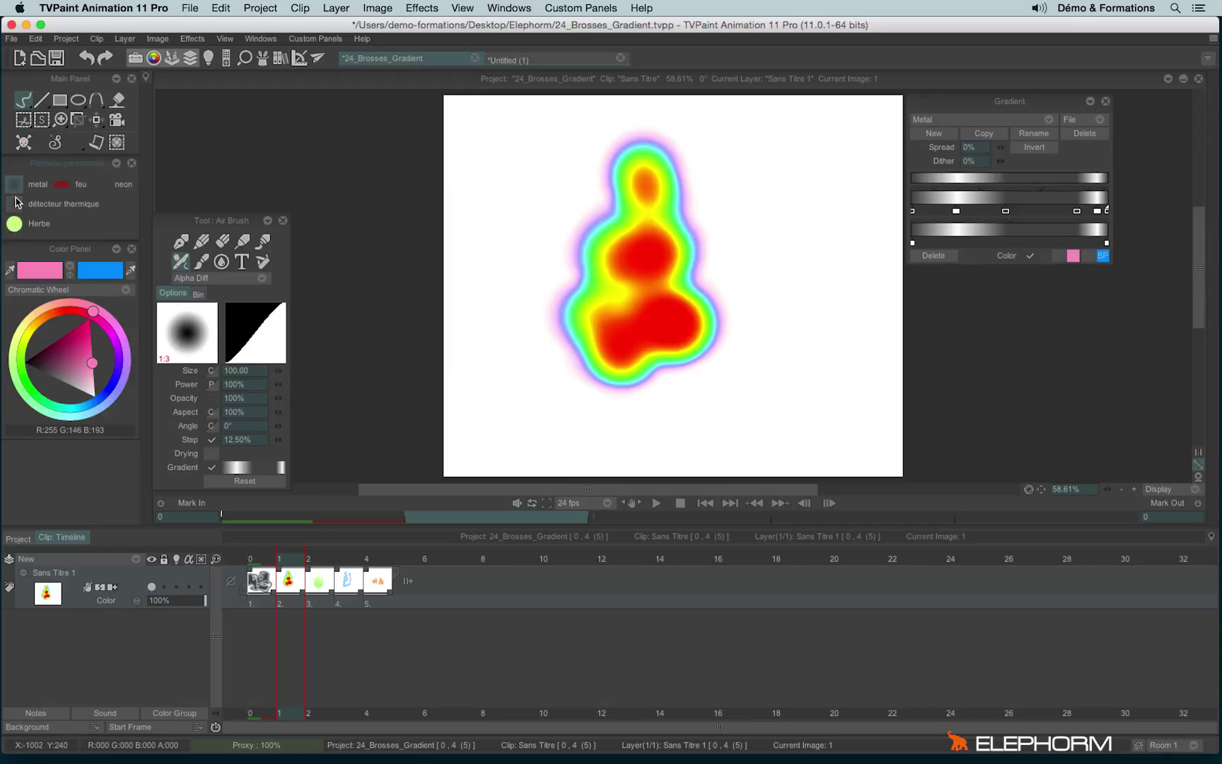
{"action": "left_click", "coordinate": [987, 121]}
{"action": "left_click", "coordinate": [1031, 128]}
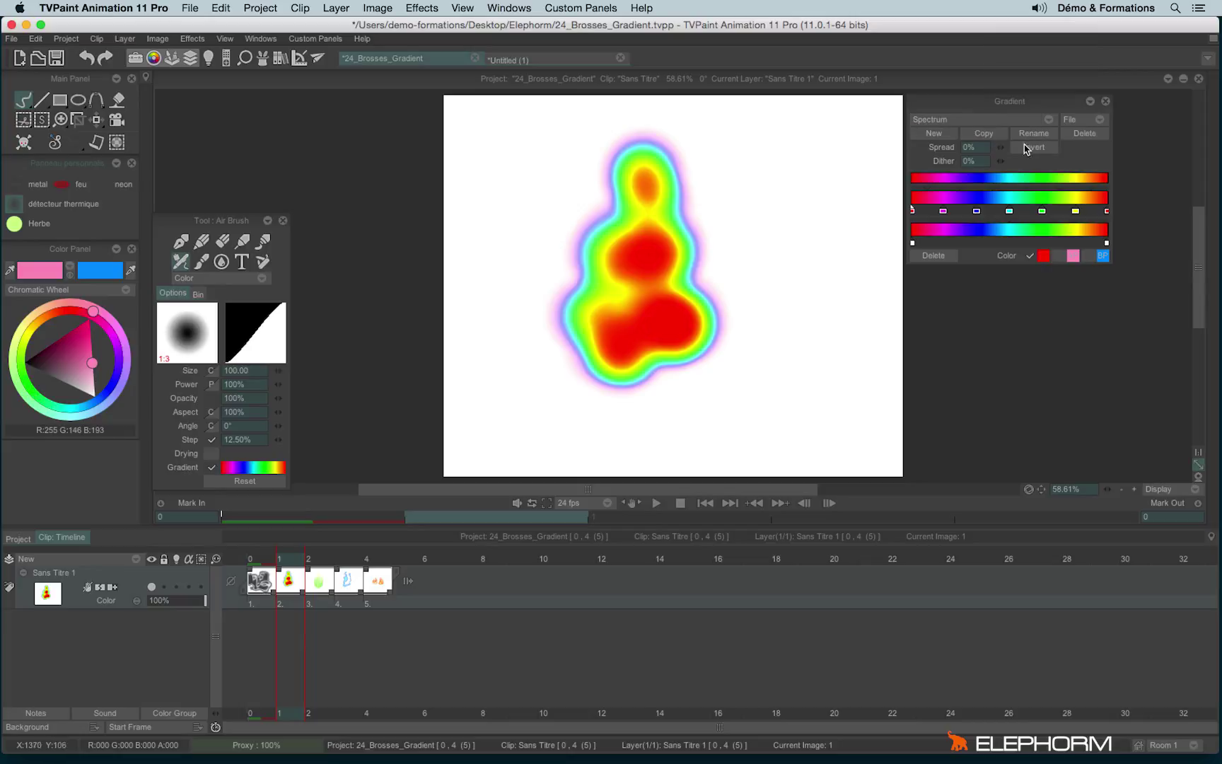
{"action": "left_click", "coordinate": [785, 155]}
{"action": "mouse_move", "coordinate": [773, 169]}
{"action": "left_mouse_down"}
{"action": "mouse_move", "coordinate": [782, 205]}
{"action": "mouse_move", "coordinate": [752, 208]}
{"action": "mouse_move", "coordinate": [805, 334]}
{"action": "mouse_move", "coordinate": [746, 396]}
{"action": "mouse_move", "coordinate": [767, 424]}
{"action": "mouse_move", "coordinate": [811, 338]}
{"action": "mouse_move", "coordinate": [771, 242]}
{"action": "mouse_move", "coordinate": [787, 203]}
{"action": "mouse_move", "coordinate": [714, 151]}
{"action": "mouse_move", "coordinate": [708, 167]}
{"action": "mouse_move", "coordinate": [800, 226]}
{"action": "mouse_move", "coordinate": [825, 182]}
{"action": "mouse_move", "coordinate": [855, 381]}
{"action": "mouse_move", "coordinate": [836, 421]}
{"action": "mouse_move", "coordinate": [667, 406]}
{"action": "mouse_move", "coordinate": [717, 425]}
{"action": "mouse_move", "coordinate": [724, 303]}
{"action": "mouse_move", "coordinate": [676, 247]}
{"action": "left_mouse_up"}
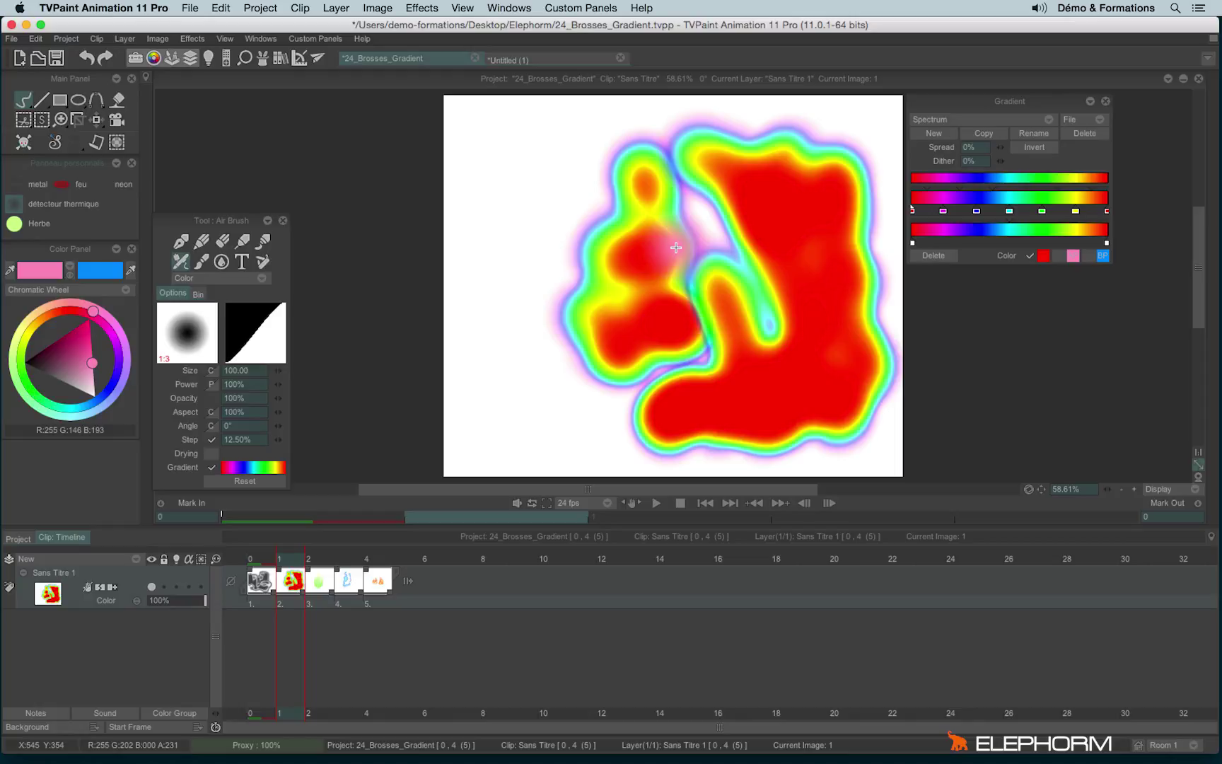
- On frame 2, apply the Herbe pen preset and load the herbe.grd gradient
{"action": "key", "text": "Right"}
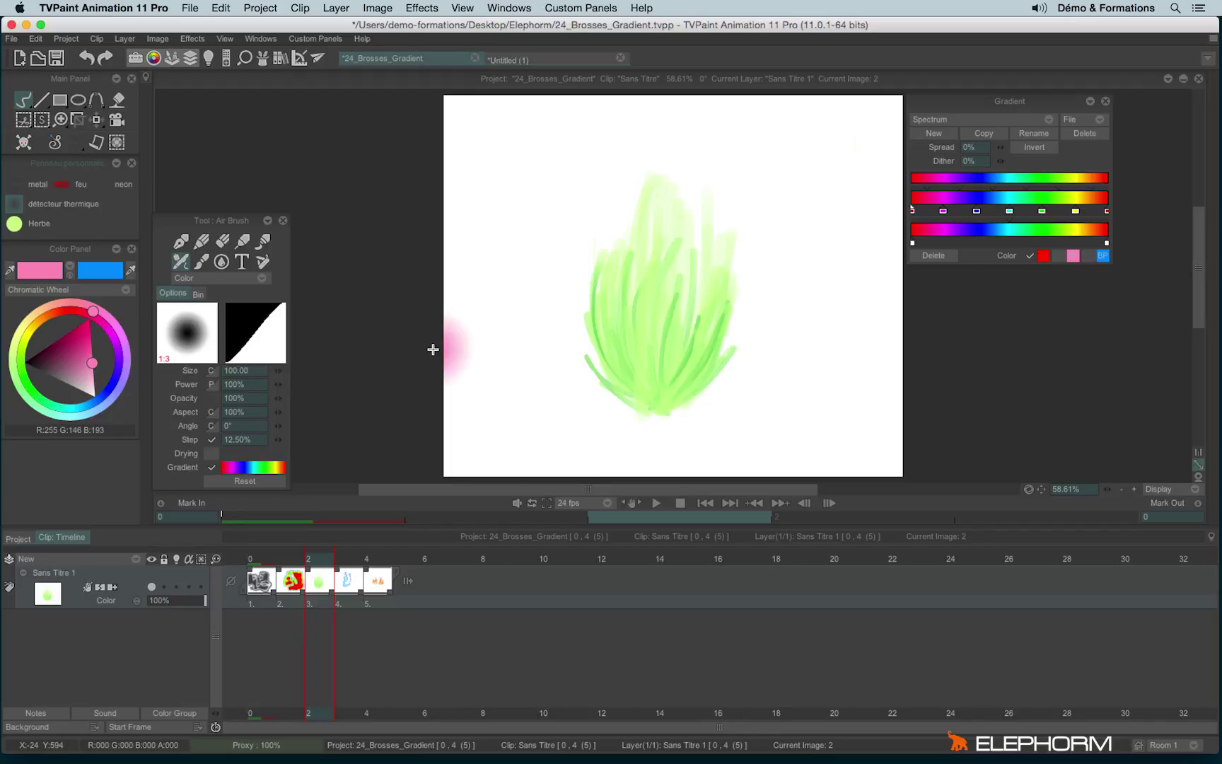
{"action": "left_click", "coordinate": [27, 224]}
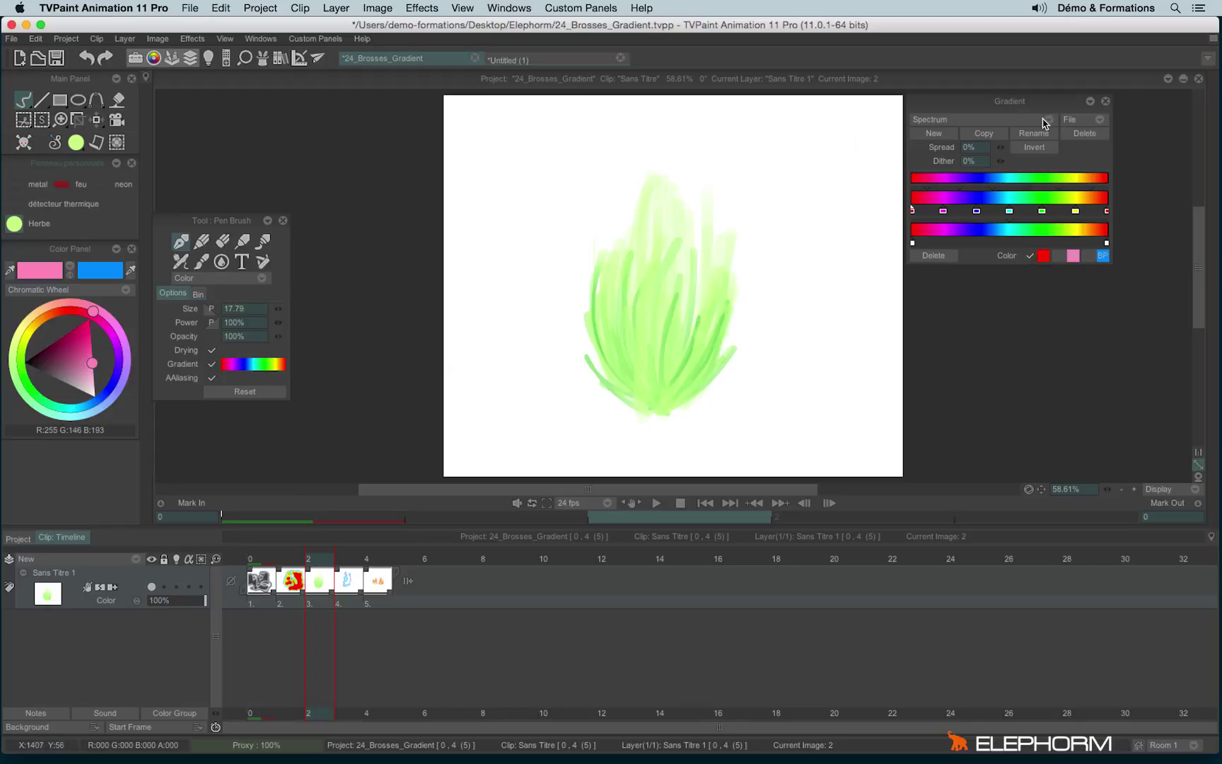
{"action": "left_click", "coordinate": [1076, 121]}
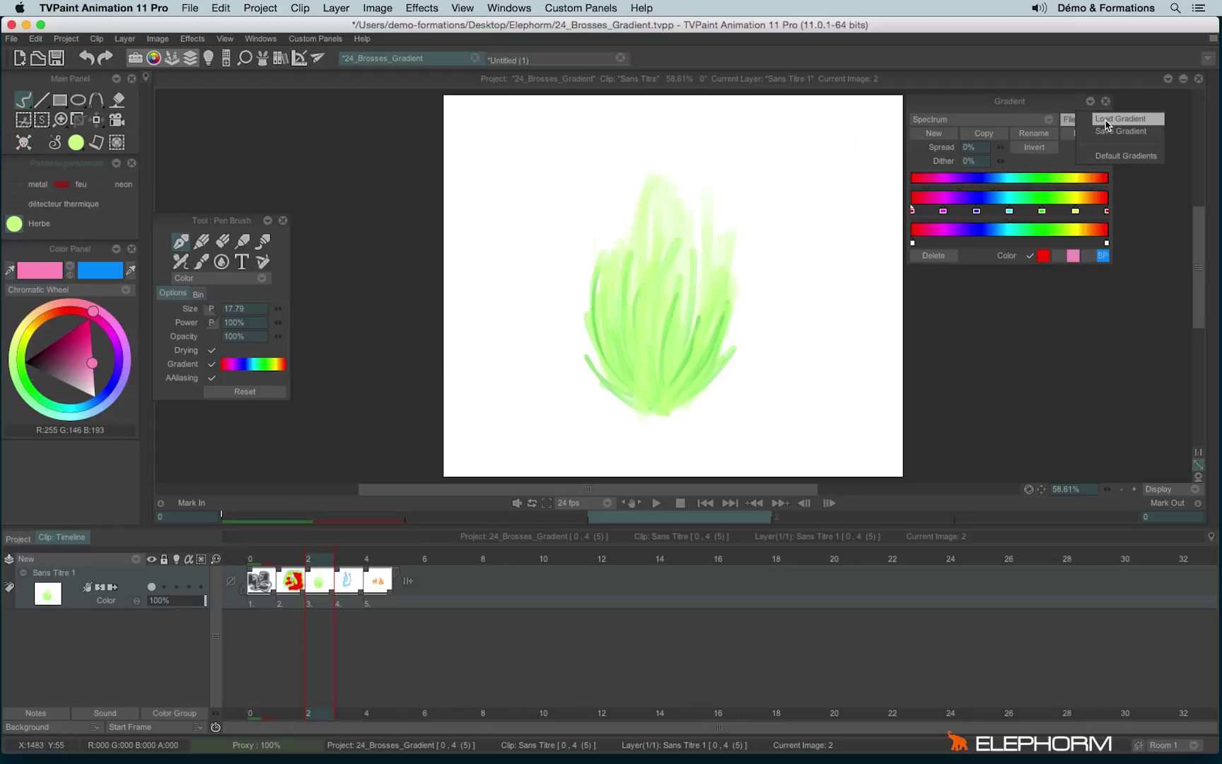
{"action": "left_click", "coordinate": [1108, 120]}
{"action": "left_click", "coordinate": [552, 214]}
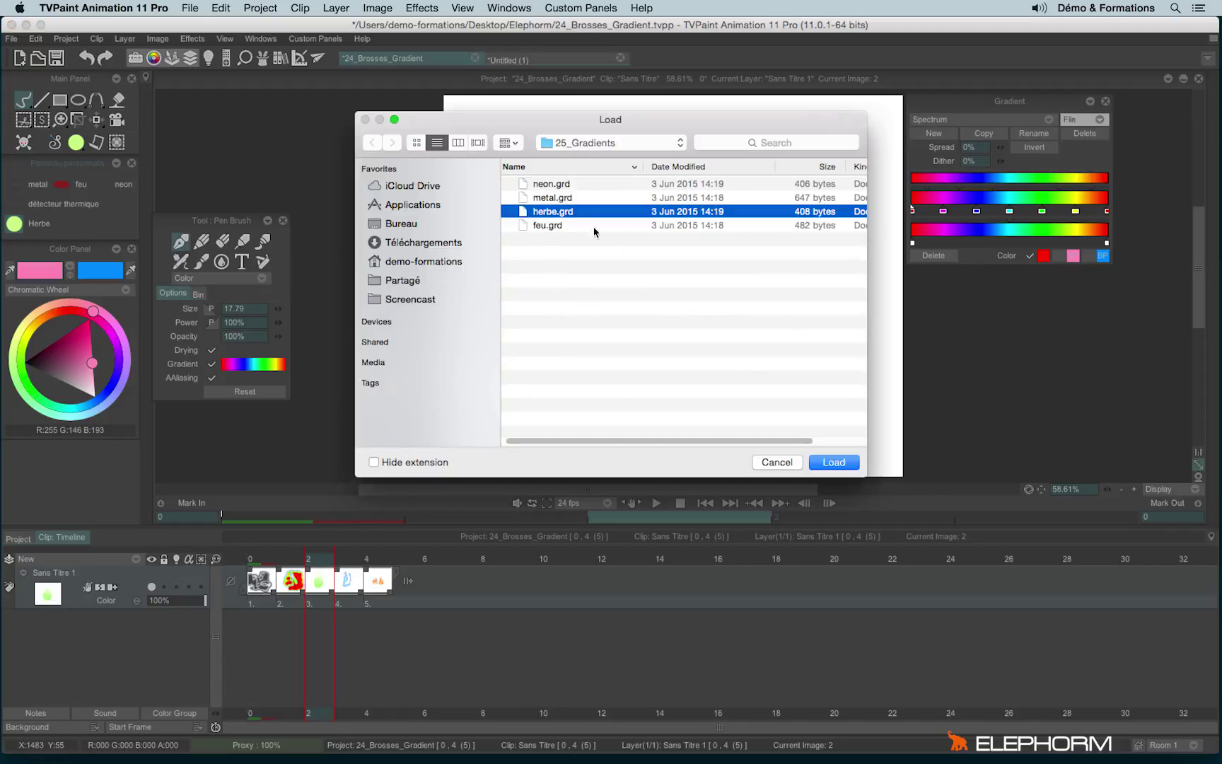
{"action": "left_click", "coordinate": [833, 462]}
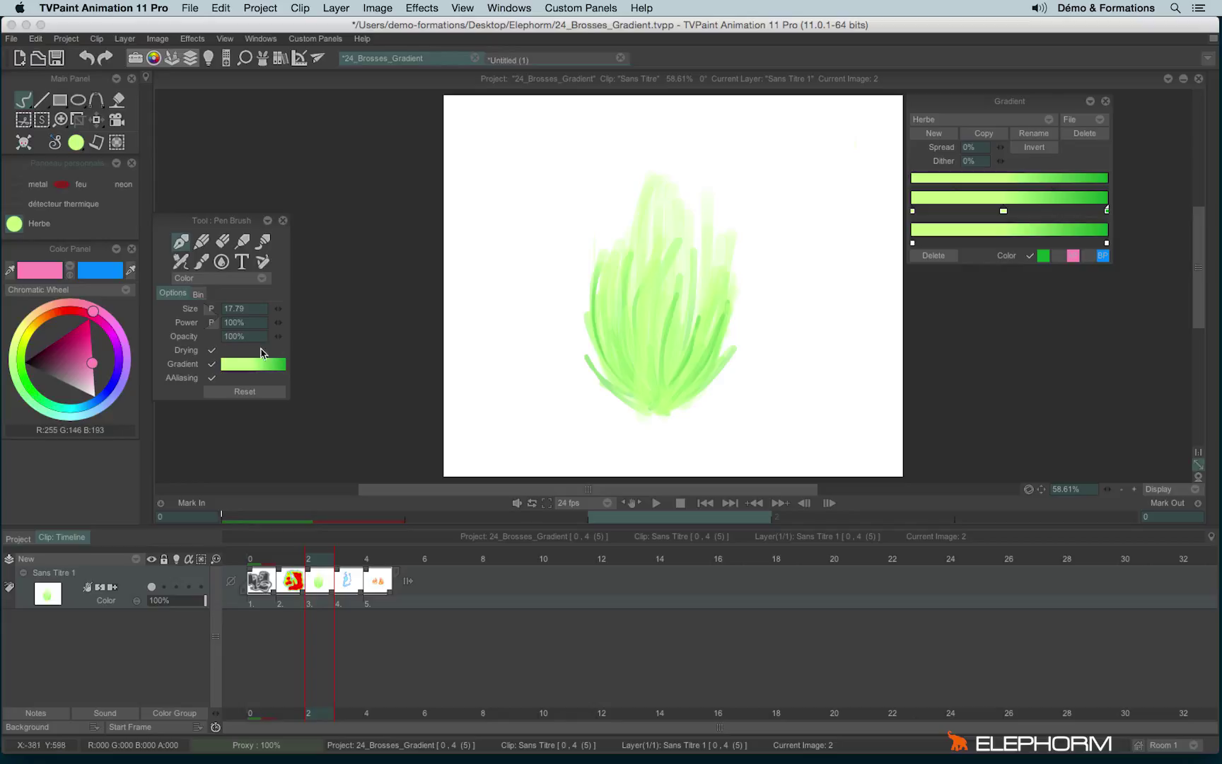
- Paint grass blades on the left and a grass clump at lower right, then go to frame 3
{"action": "left_click_drag", "start_coordinate": [526, 187], "coordinate": [505, 327]}
{"action": "mouse_move", "coordinate": [526, 186]}
{"action": "left_mouse_down"}
{"action": "mouse_move", "coordinate": [484, 278]}
{"action": "mouse_move", "coordinate": [503, 236]}
{"action": "mouse_move", "coordinate": [494, 372]}
{"action": "mouse_move", "coordinate": [478, 223]}
{"action": "mouse_move", "coordinate": [544, 200]}
{"action": "left_mouse_up"}
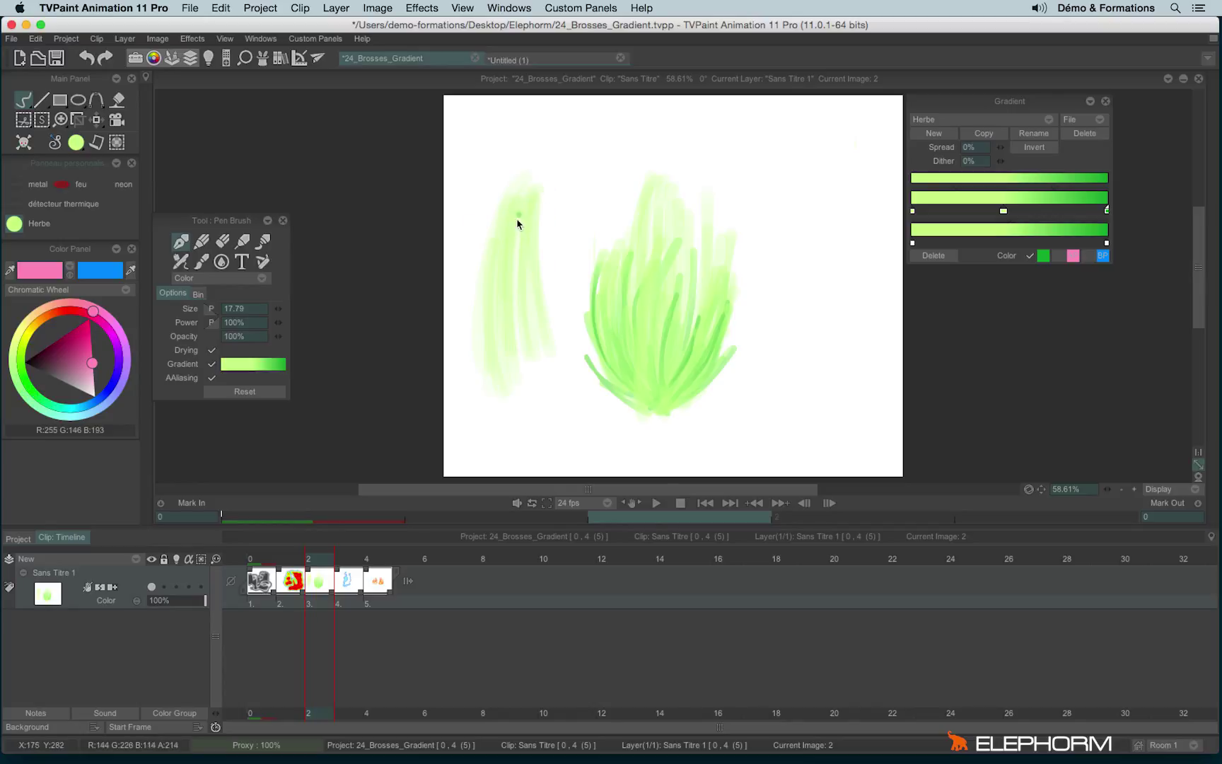
{"action": "mouse_move", "coordinate": [514, 307]}
{"action": "left_mouse_down"}
{"action": "mouse_move", "coordinate": [514, 246]}
{"action": "mouse_move", "coordinate": [513, 308]}
{"action": "mouse_move", "coordinate": [521, 248]}
{"action": "mouse_move", "coordinate": [529, 319]}
{"action": "mouse_move", "coordinate": [524, 220]}
{"action": "mouse_move", "coordinate": [547, 347]}
{"action": "mouse_move", "coordinate": [532, 211]}
{"action": "left_mouse_up"}
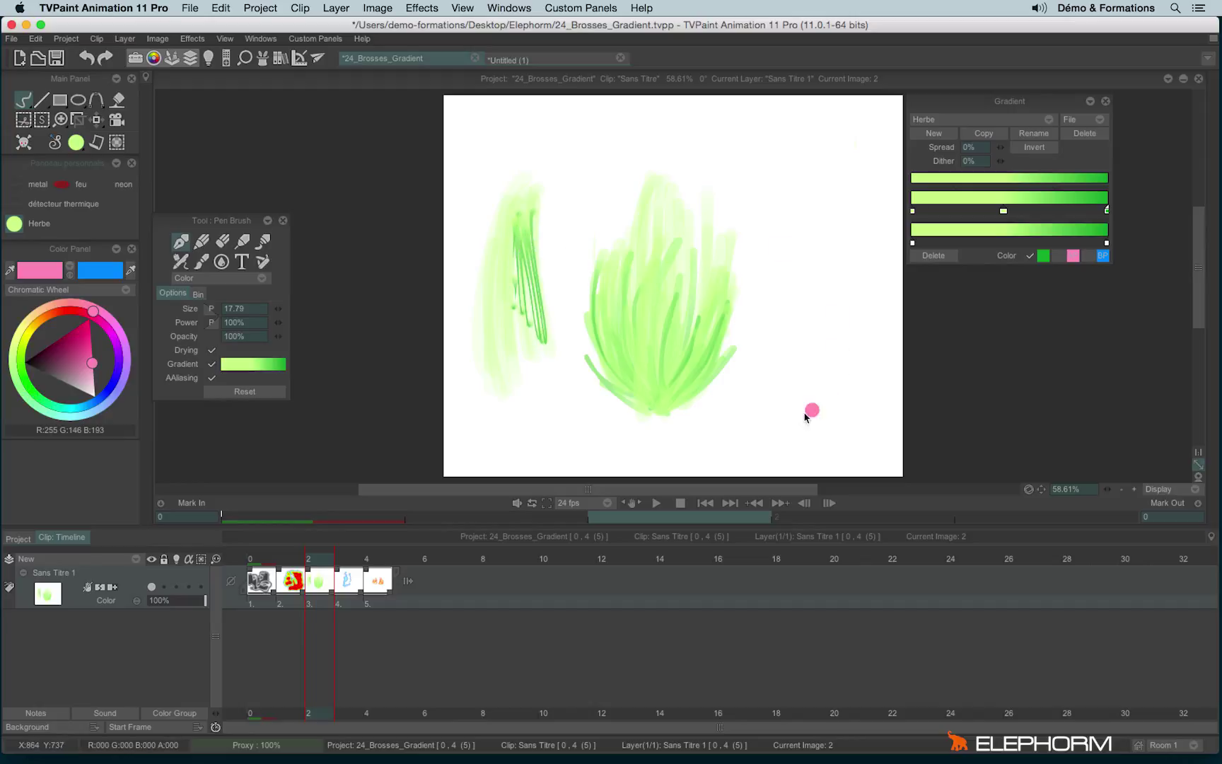
{"action": "mouse_move", "coordinate": [807, 414]}
{"action": "left_mouse_down"}
{"action": "mouse_move", "coordinate": [833, 383]}
{"action": "mouse_move", "coordinate": [819, 395]}
{"action": "mouse_move", "coordinate": [831, 371]}
{"action": "mouse_move", "coordinate": [808, 411]}
{"action": "mouse_move", "coordinate": [840, 316]}
{"action": "mouse_move", "coordinate": [815, 402]}
{"action": "mouse_move", "coordinate": [805, 350]}
{"action": "mouse_move", "coordinate": [814, 325]}
{"action": "mouse_move", "coordinate": [806, 395]}
{"action": "mouse_move", "coordinate": [812, 303]}
{"action": "mouse_move", "coordinate": [802, 386]}
{"action": "mouse_move", "coordinate": [781, 336]}
{"action": "mouse_move", "coordinate": [811, 414]}
{"action": "left_mouse_up"}
{"action": "mouse_move", "coordinate": [761, 380]}
{"action": "left_mouse_down"}
{"action": "mouse_move", "coordinate": [794, 401]}
{"action": "mouse_move", "coordinate": [772, 382]}
{"action": "mouse_move", "coordinate": [816, 365]}
{"action": "mouse_move", "coordinate": [823, 349]}
{"action": "left_mouse_up"}
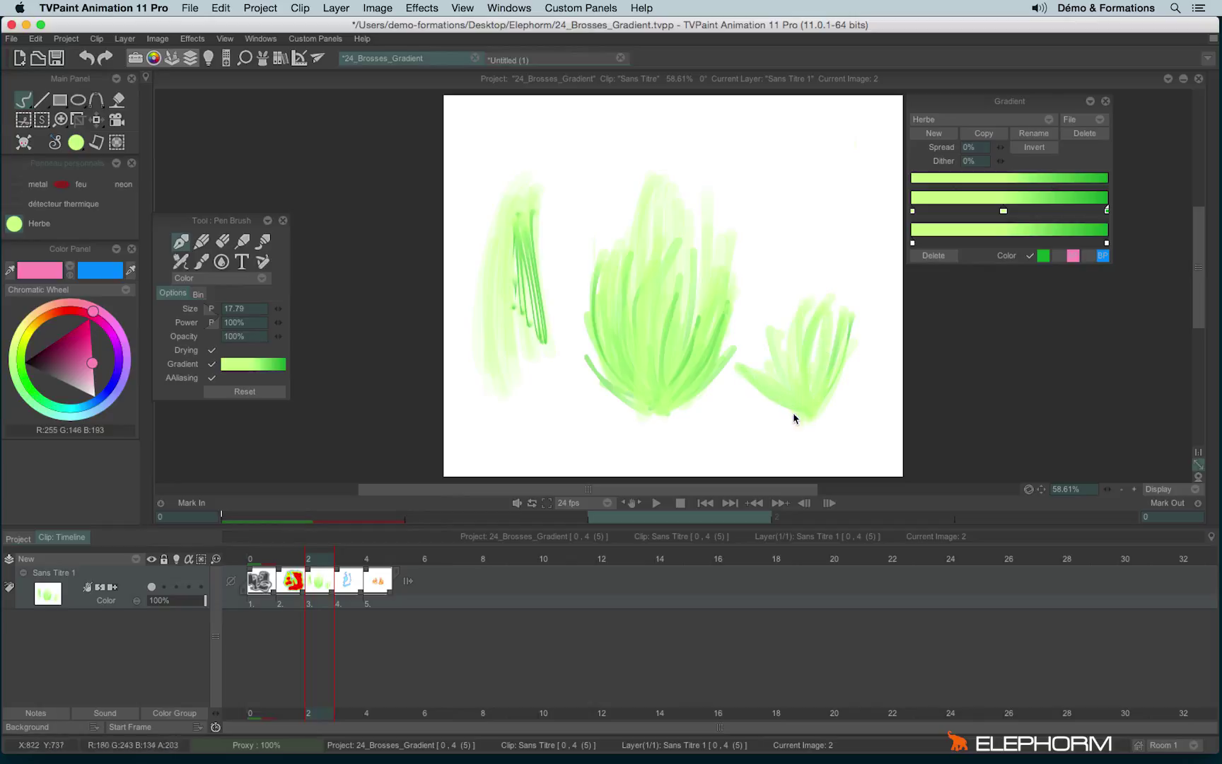
{"action": "mouse_move", "coordinate": [794, 417]}
{"action": "left_mouse_down"}
{"action": "mouse_move", "coordinate": [872, 322]}
{"action": "mouse_move", "coordinate": [815, 409]}
{"action": "mouse_move", "coordinate": [853, 375]}
{"action": "mouse_move", "coordinate": [822, 405]}
{"action": "mouse_move", "coordinate": [834, 379]}
{"action": "mouse_move", "coordinate": [810, 397]}
{"action": "mouse_move", "coordinate": [813, 413]}
{"action": "mouse_move", "coordinate": [810, 362]}
{"action": "mouse_move", "coordinate": [808, 410]}
{"action": "mouse_move", "coordinate": [784, 366]}
{"action": "mouse_move", "coordinate": [815, 413]}
{"action": "mouse_move", "coordinate": [760, 359]}
{"action": "mouse_move", "coordinate": [795, 415]}
{"action": "mouse_move", "coordinate": [832, 385]}
{"action": "left_mouse_up"}
{"action": "left_click", "coordinate": [344, 576]}
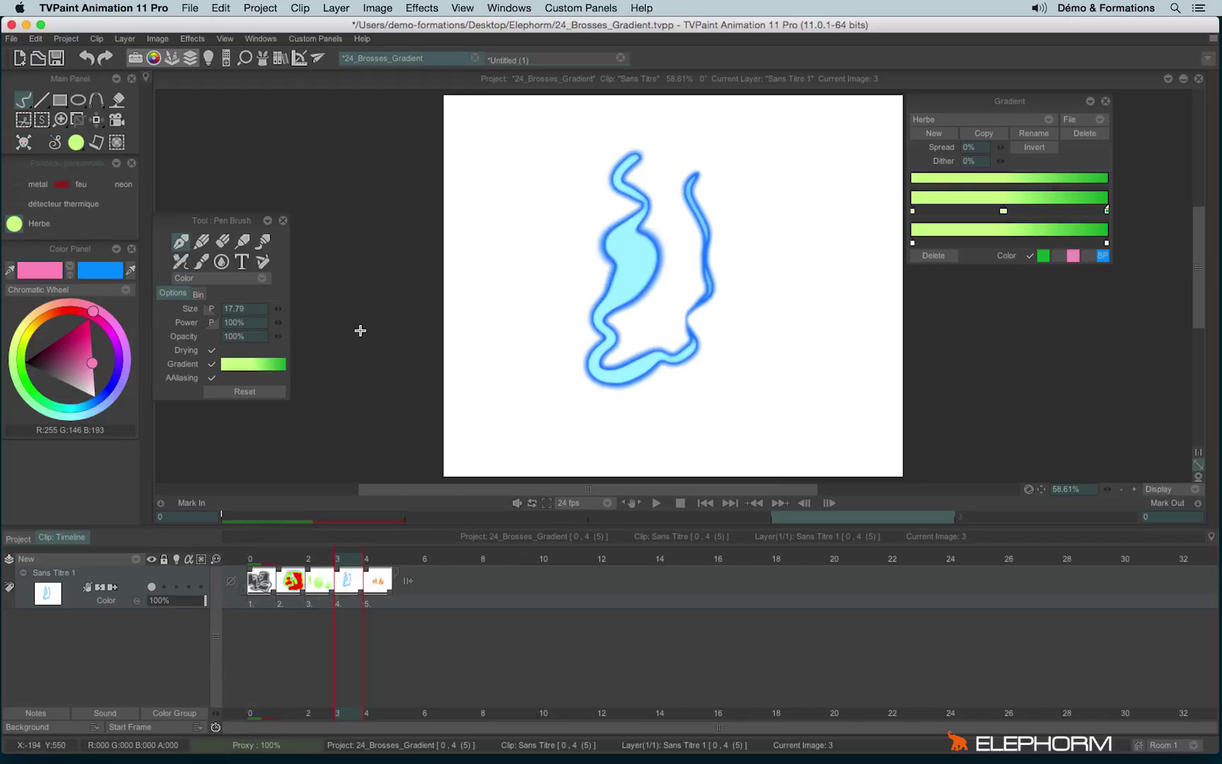
- Apply the neon airbrush preset, load neon.grd and paint a long neon blue stroke across the frame
{"action": "left_click", "coordinate": [101, 184]}
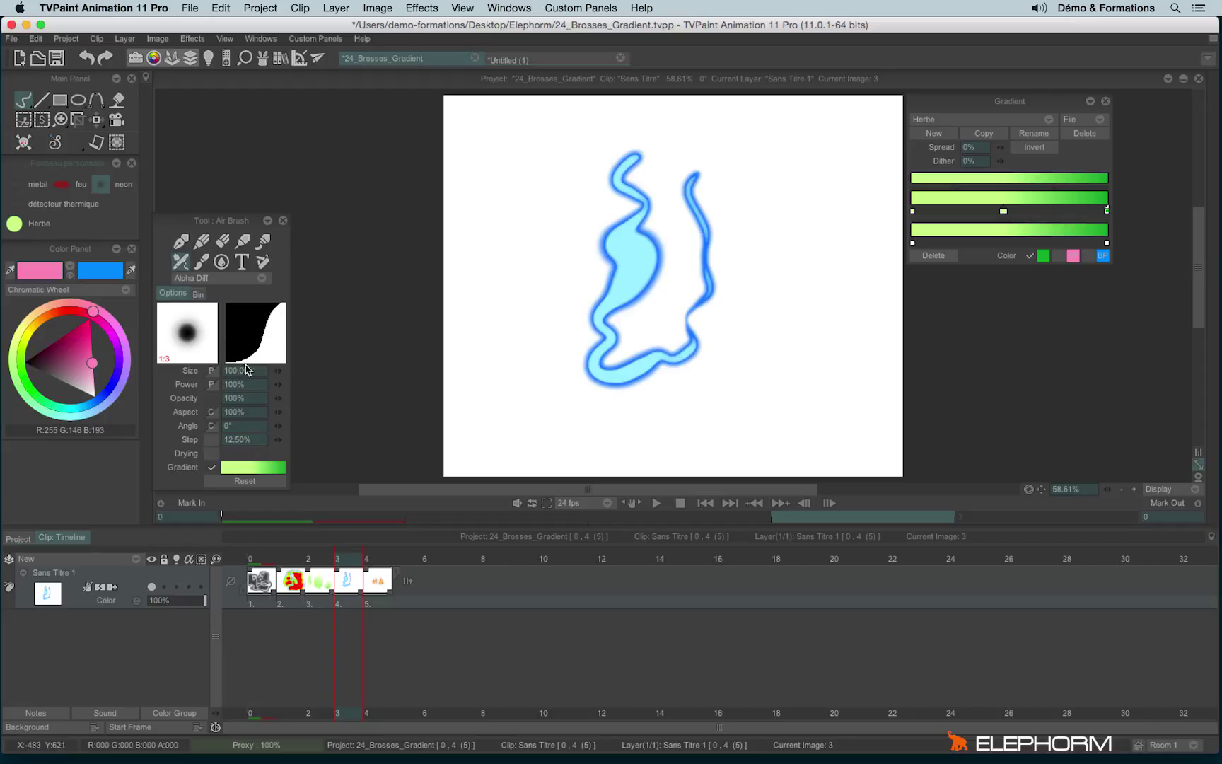
{"action": "left_click", "coordinate": [1030, 122]}
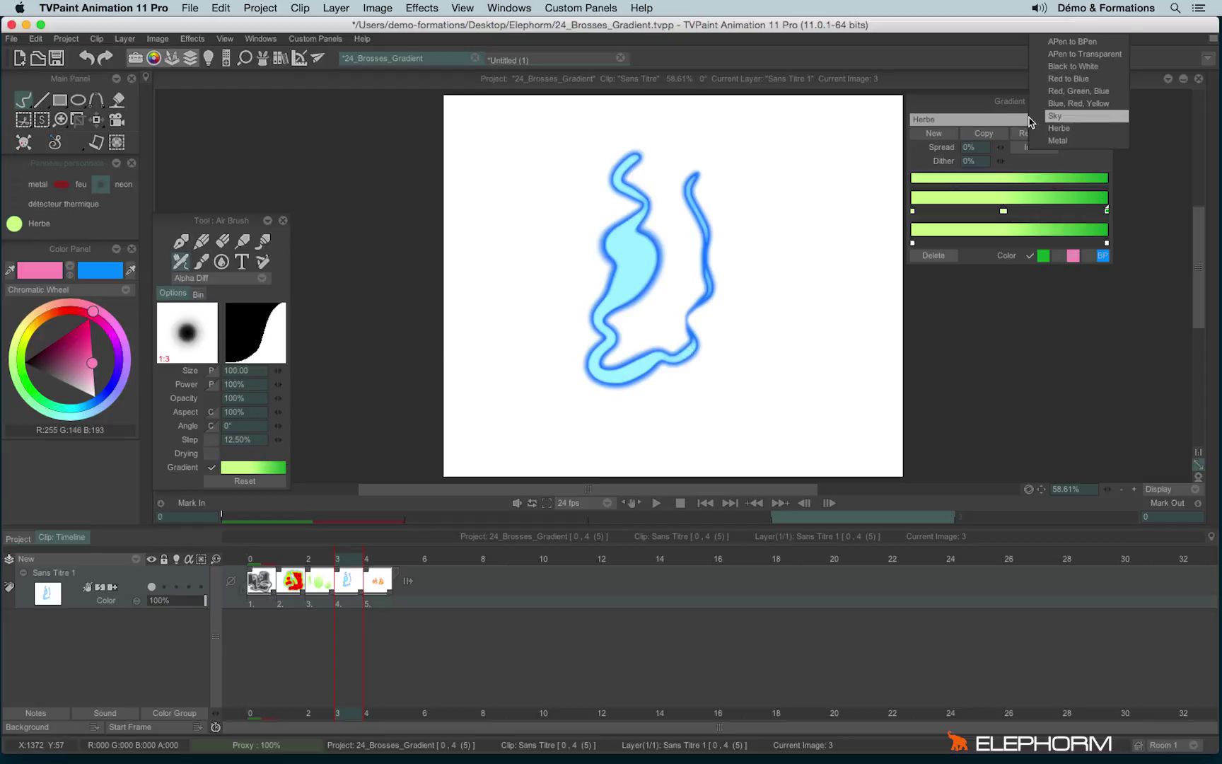
{"action": "left_click", "coordinate": [1013, 113]}
{"action": "left_click", "coordinate": [1086, 126]}
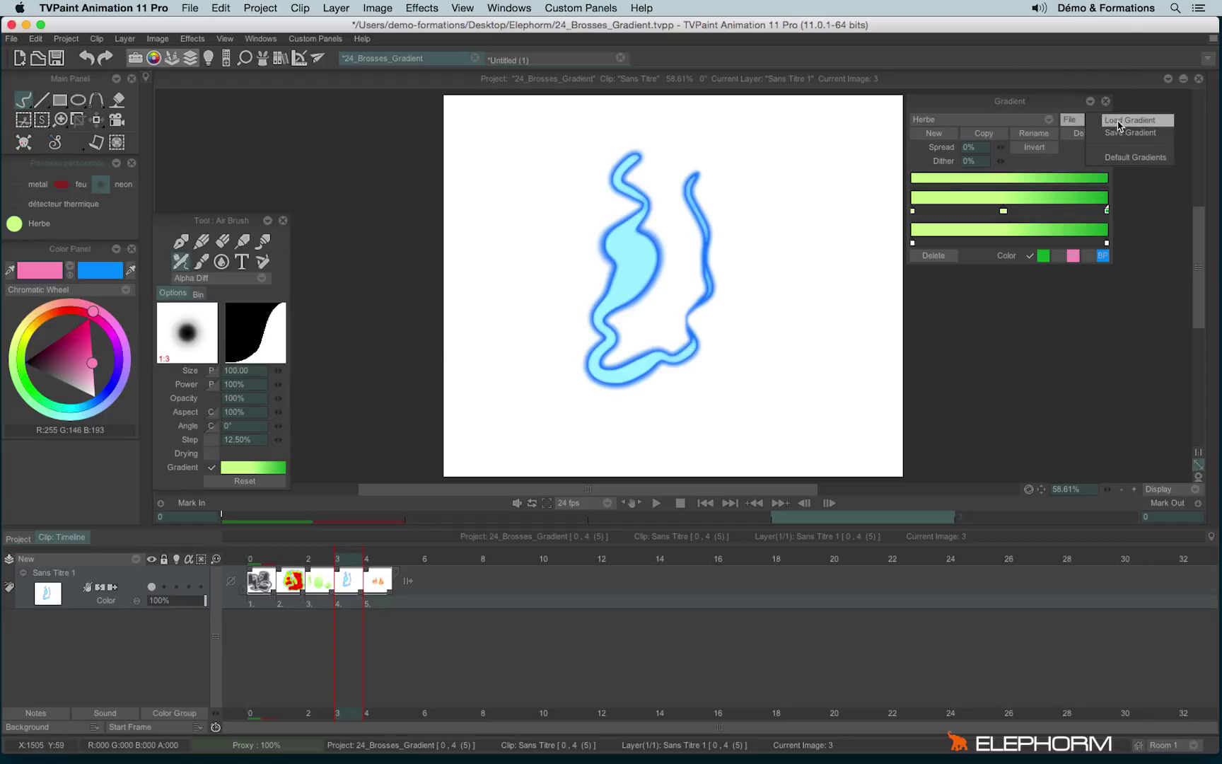
{"action": "left_click", "coordinate": [1119, 121]}
{"action": "double_click", "coordinate": [552, 183]}
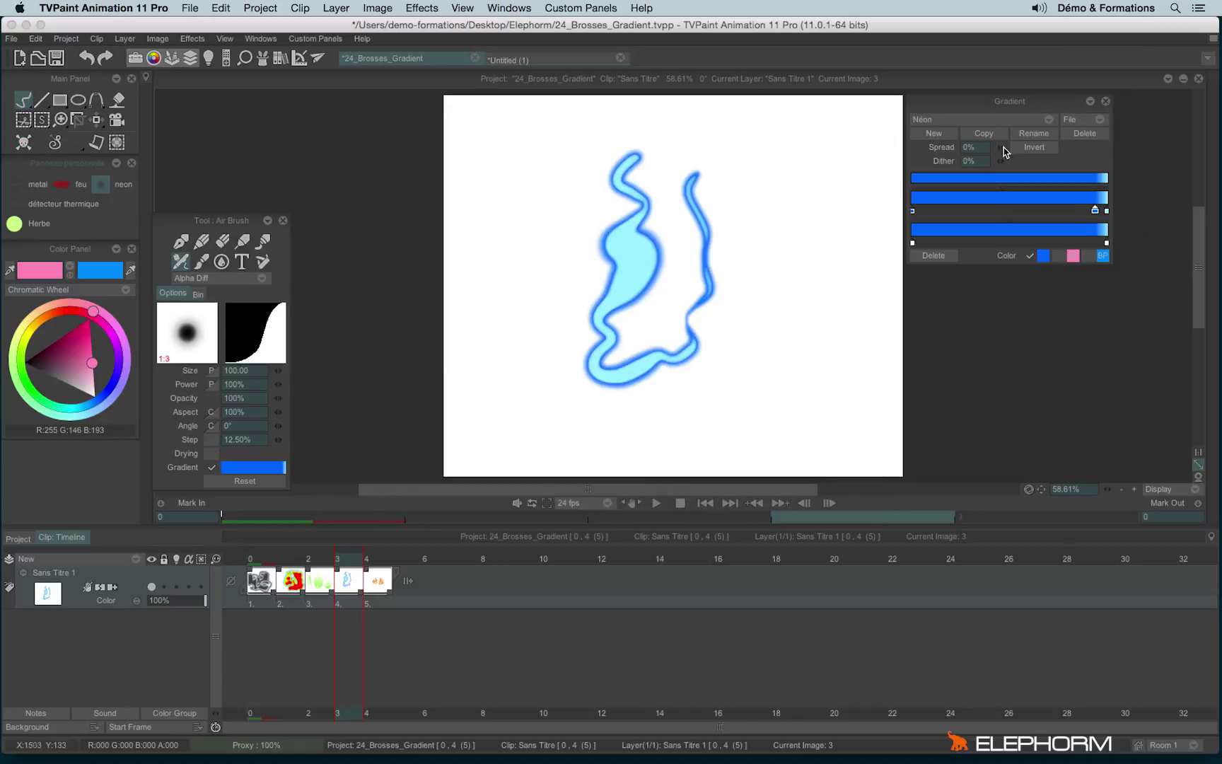
{"action": "mouse_move", "coordinate": [497, 150]}
{"action": "left_mouse_down"}
{"action": "mouse_move", "coordinate": [487, 328]}
{"action": "mouse_move", "coordinate": [499, 409]}
{"action": "mouse_move", "coordinate": [596, 437]}
{"action": "mouse_move", "coordinate": [717, 439]}
{"action": "mouse_move", "coordinate": [824, 267]}
{"action": "mouse_move", "coordinate": [871, 247]}
{"action": "mouse_move", "coordinate": [897, 382]}
{"action": "left_mouse_up"}
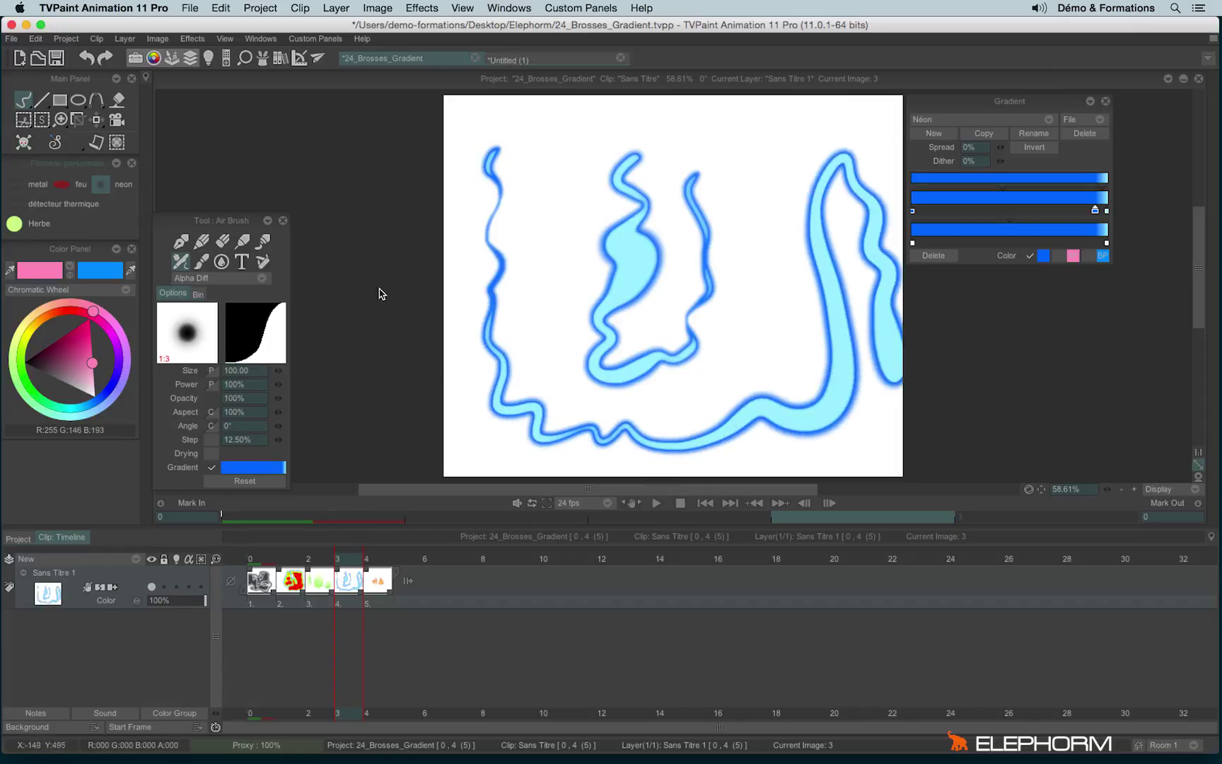
{"action": "left_click", "coordinate": [43, 103]}
- Reduce the brush size to 15.32, clear the frame and draw one diagonal neon line
{"action": "left_click_drag", "start_coordinate": [436, 333], "coordinate": [414, 320]}
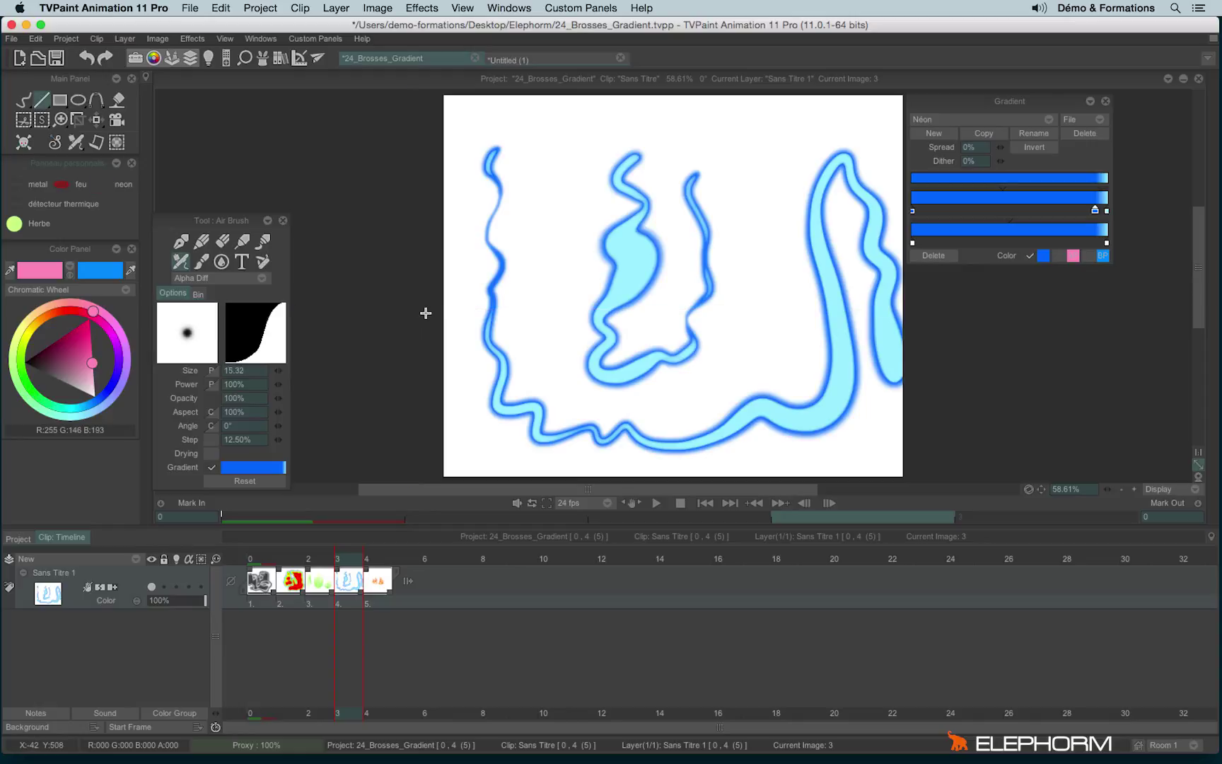
{"action": "key", "text": "BackSpace"}
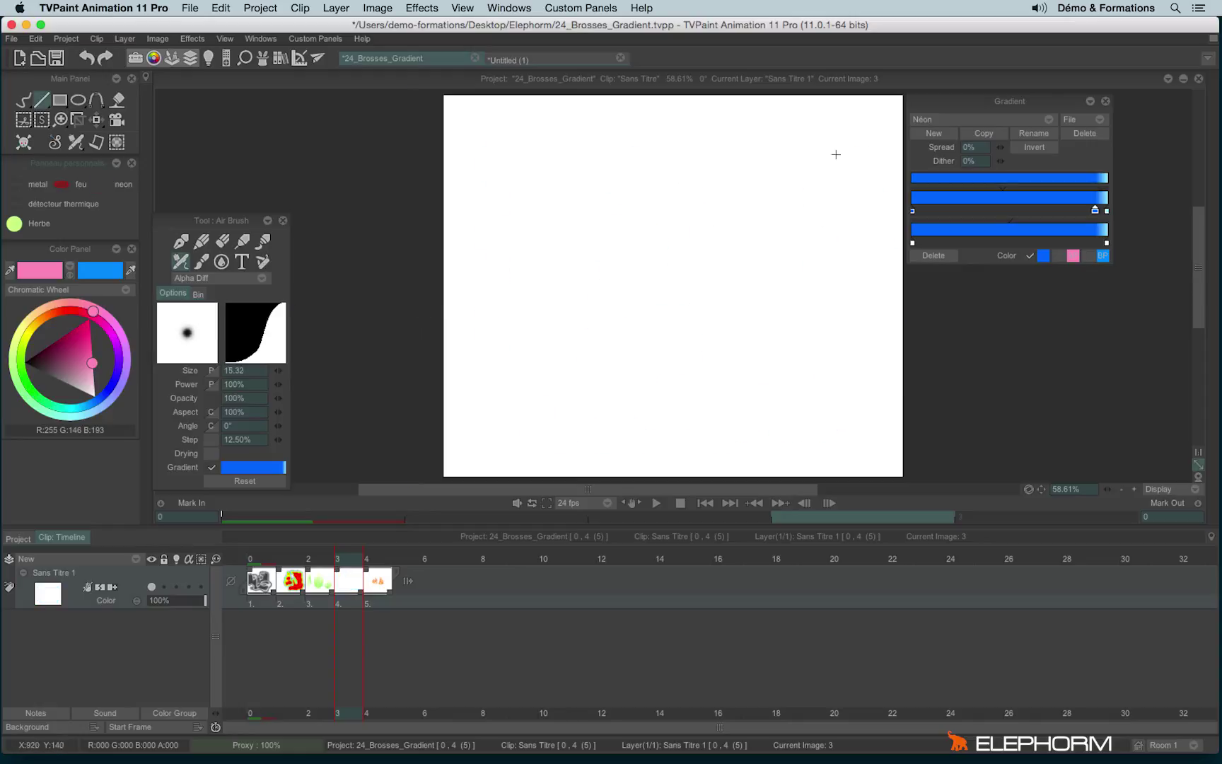
{"action": "mouse_move", "coordinate": [836, 155]}
{"action": "left_mouse_down"}
{"action": "mouse_move", "coordinate": [665, 374]}
{"action": "mouse_move", "coordinate": [605, 420]}
{"action": "left_mouse_up"}
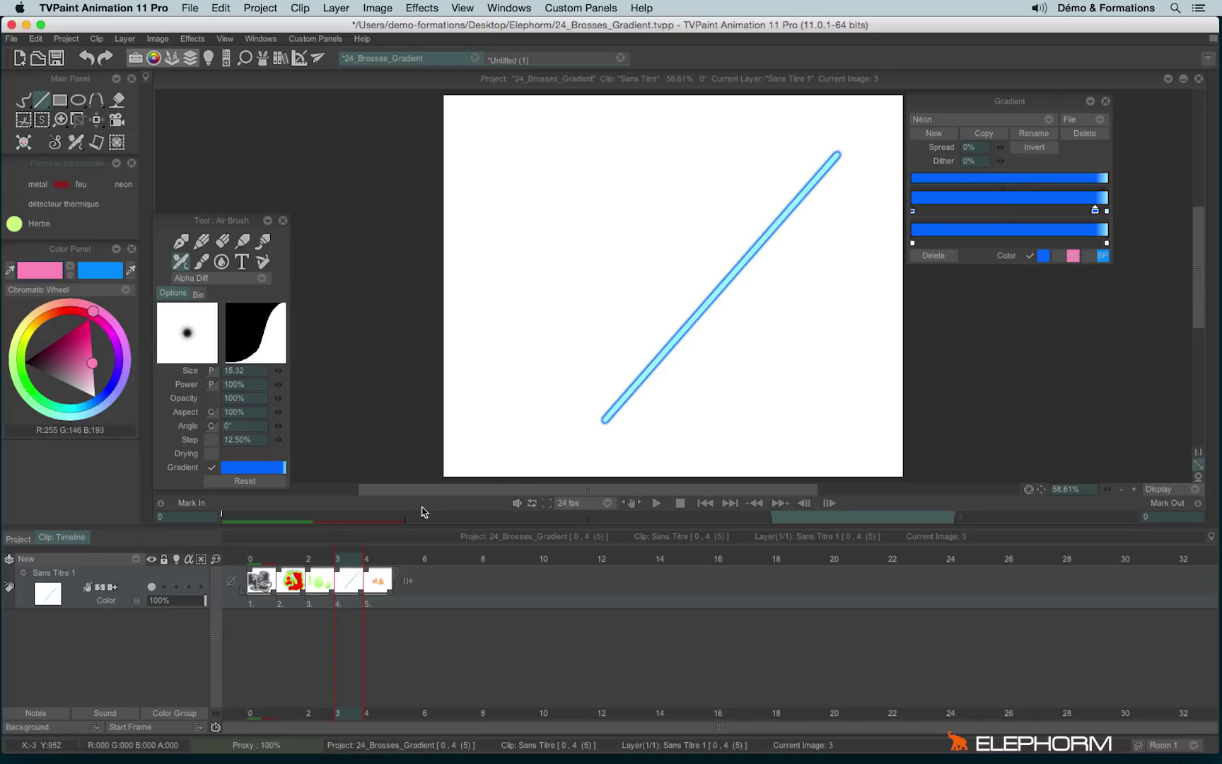
- On frame 4, load the feu.grd fire gradient and apply the feu airbrush preset
{"action": "left_click", "coordinate": [371, 563]}
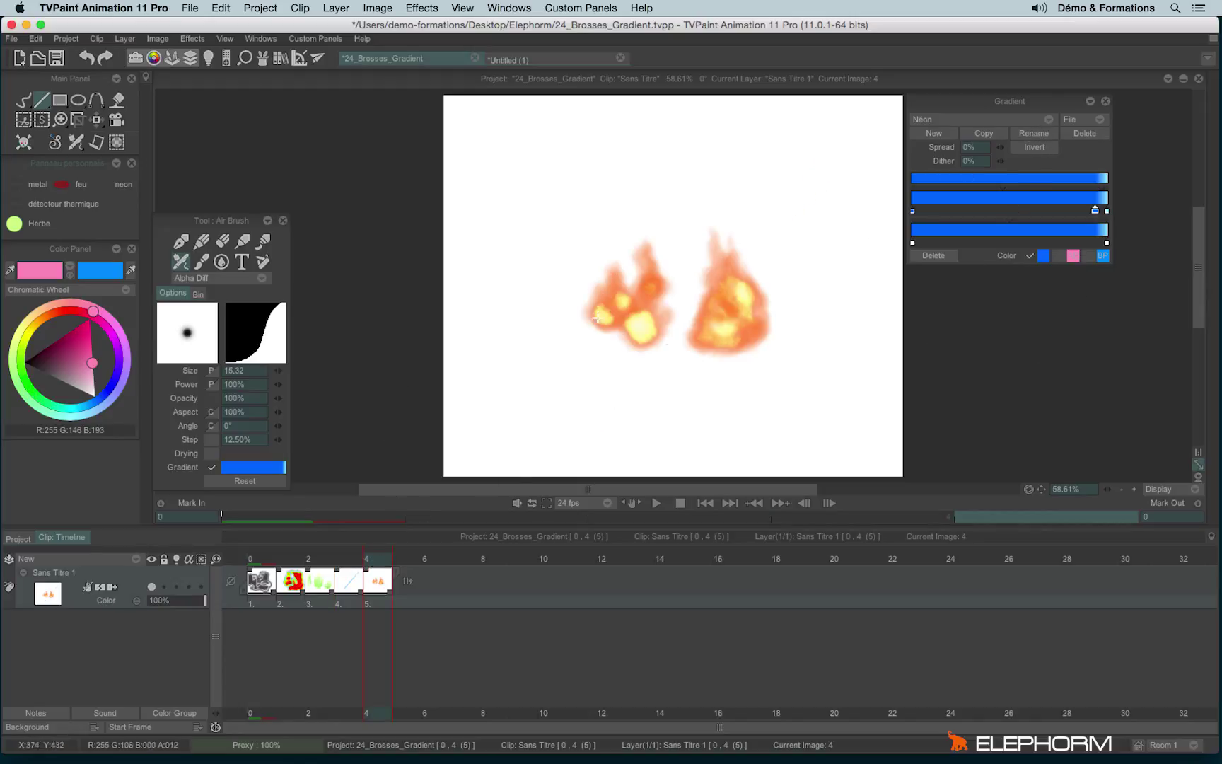
{"action": "left_click", "coordinate": [1069, 120]}
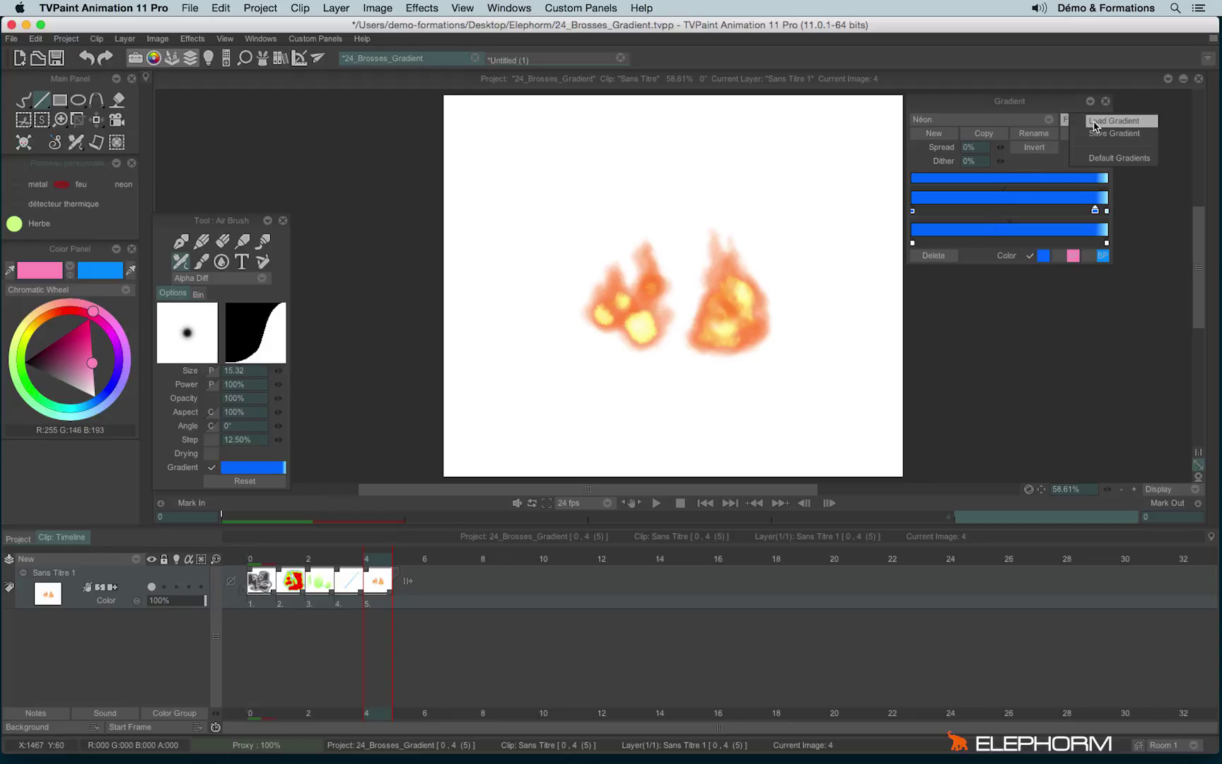
{"action": "left_click", "coordinate": [1098, 126]}
{"action": "left_click", "coordinate": [545, 226]}
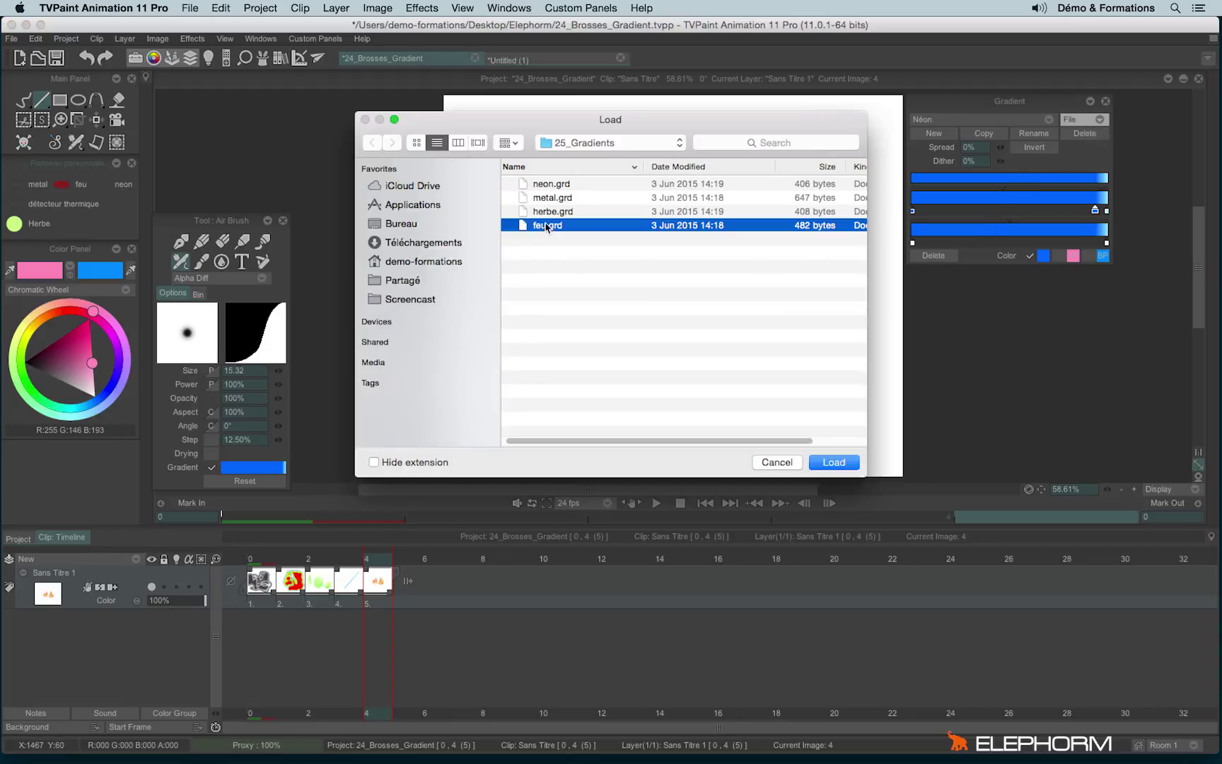
{"action": "left_click", "coordinate": [835, 464]}
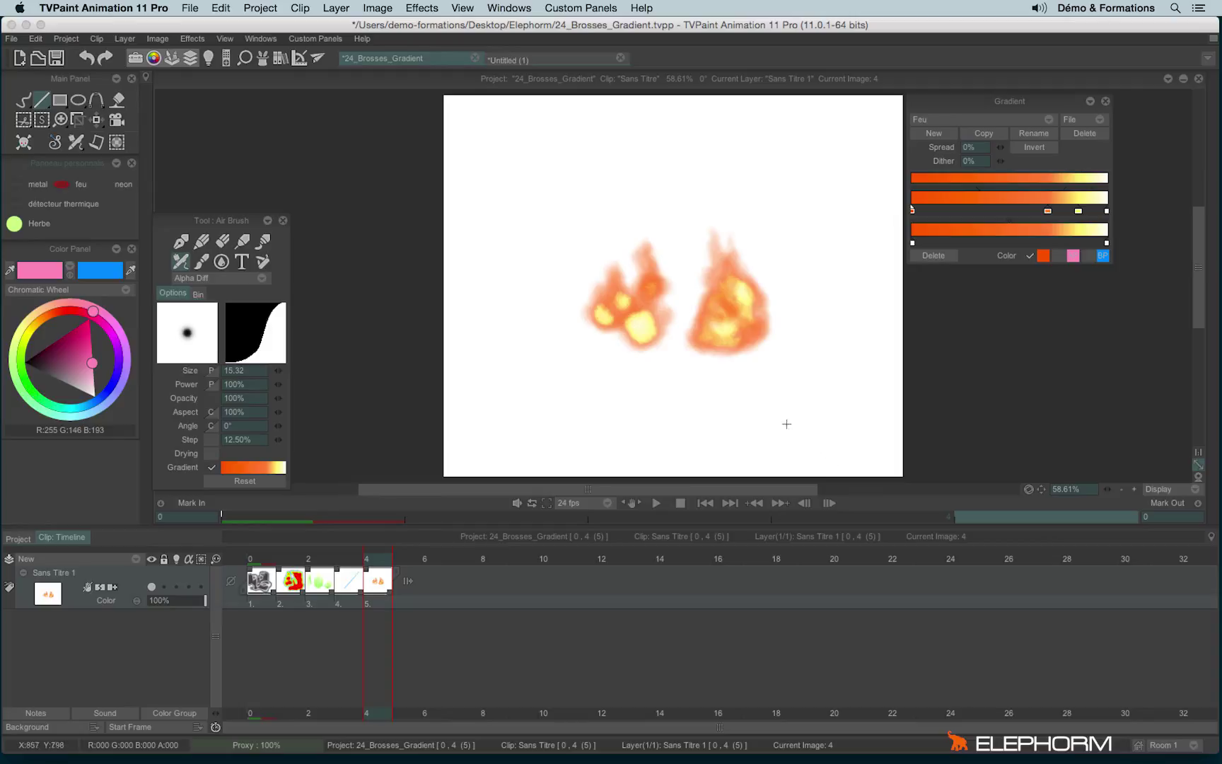
{"action": "left_click", "coordinate": [63, 185]}
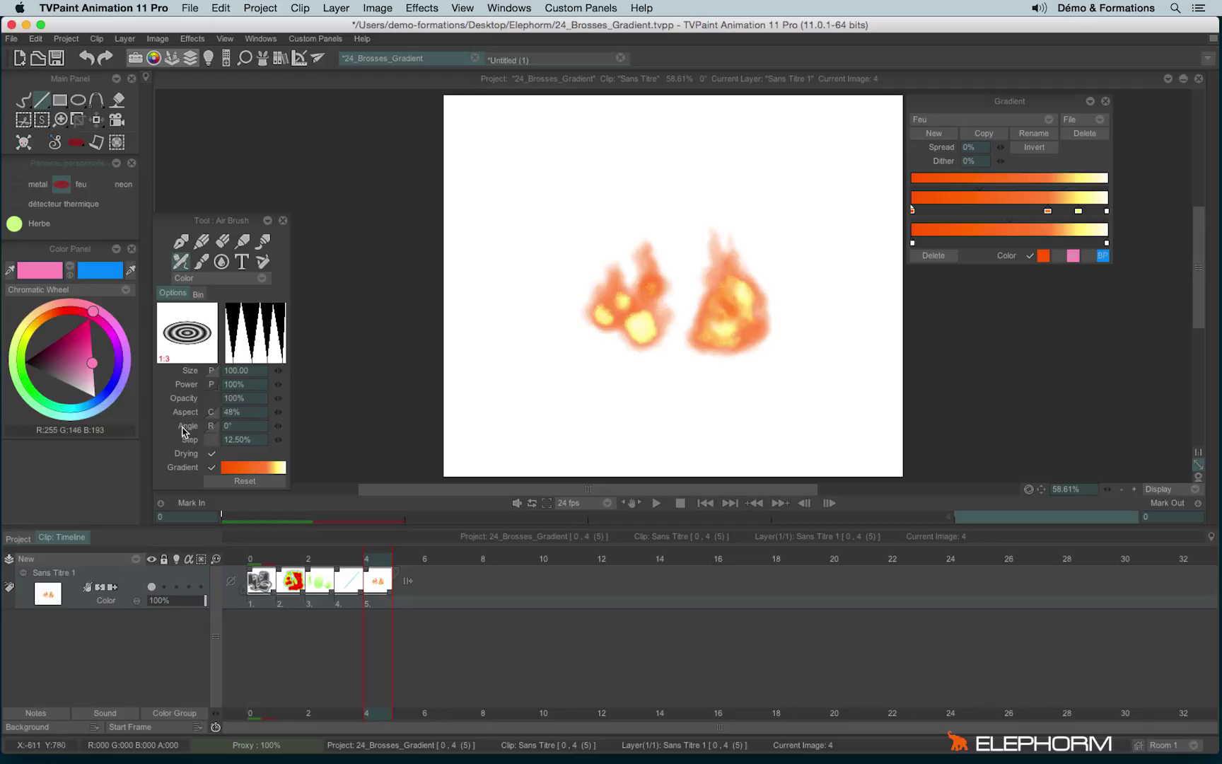
- Set the brush angle to Random, then paint a fire-gradient oval ring and flame strokes down the left
{"action": "left_click", "coordinate": [210, 433]}
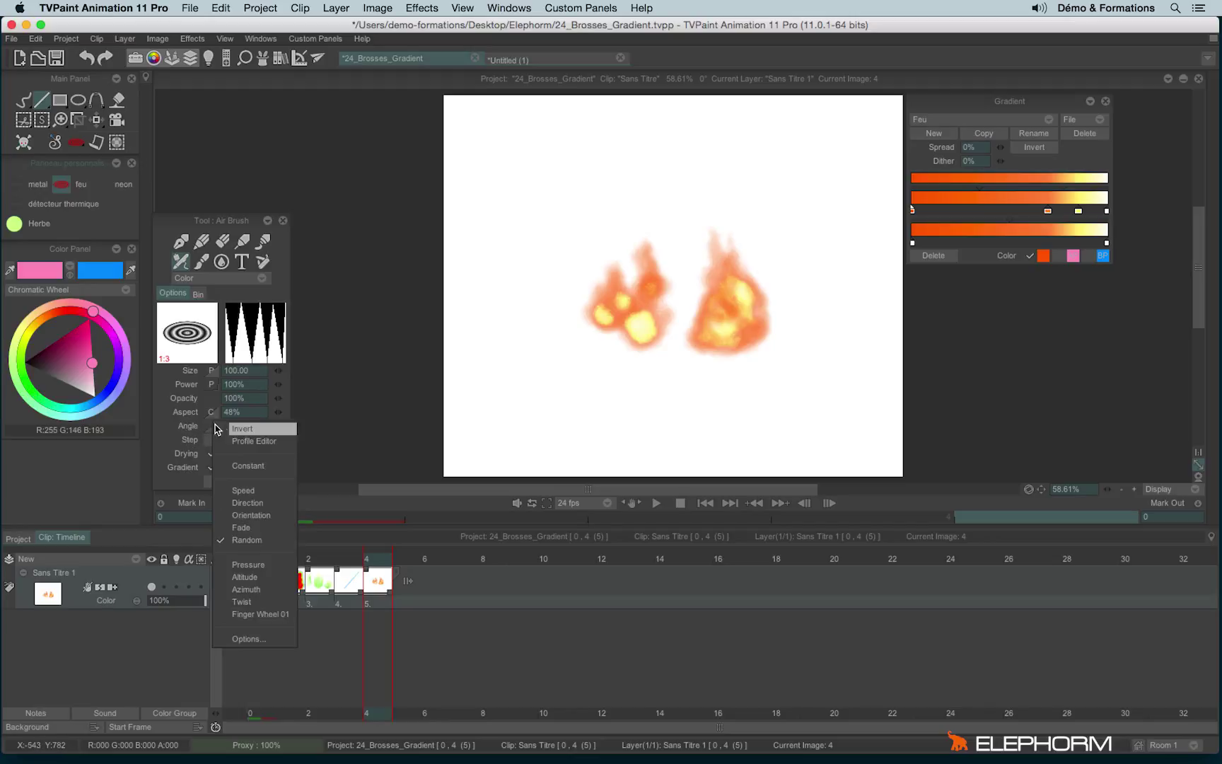
{"action": "left_click", "coordinate": [261, 545]}
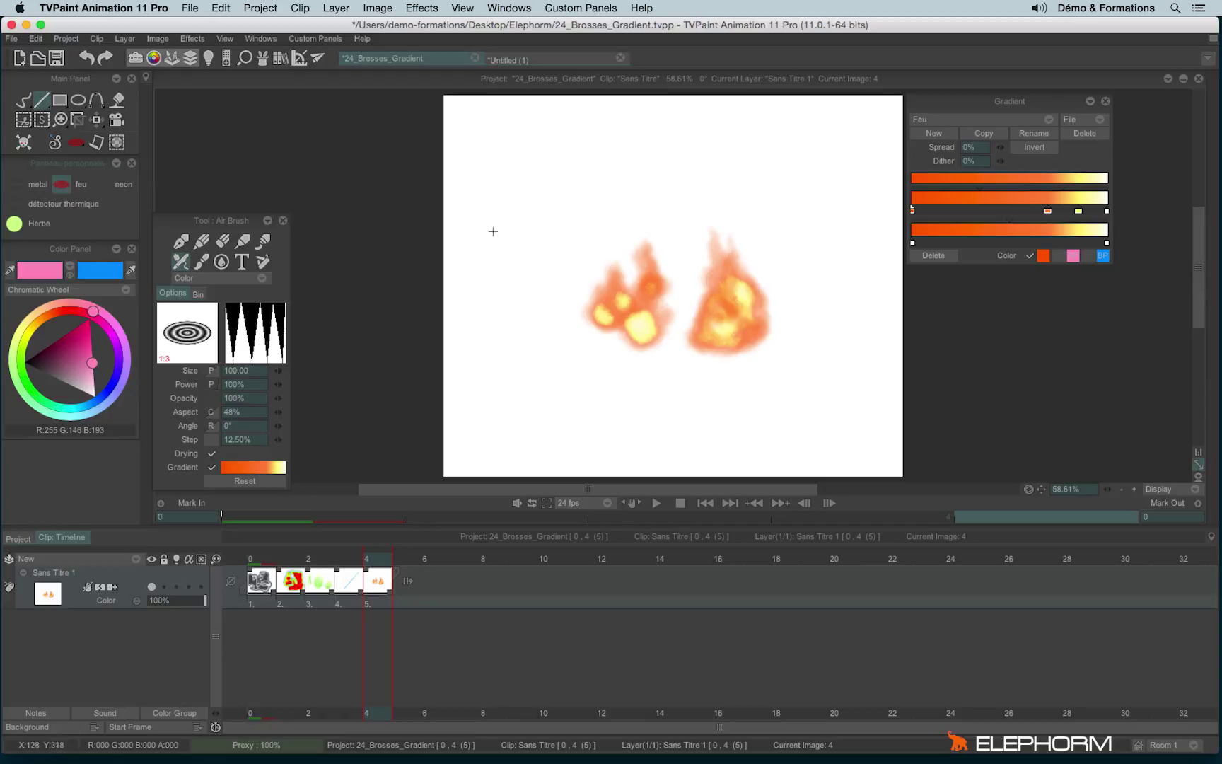
{"action": "left_click_drag", "start_coordinate": [496, 242], "coordinate": [538, 287]}
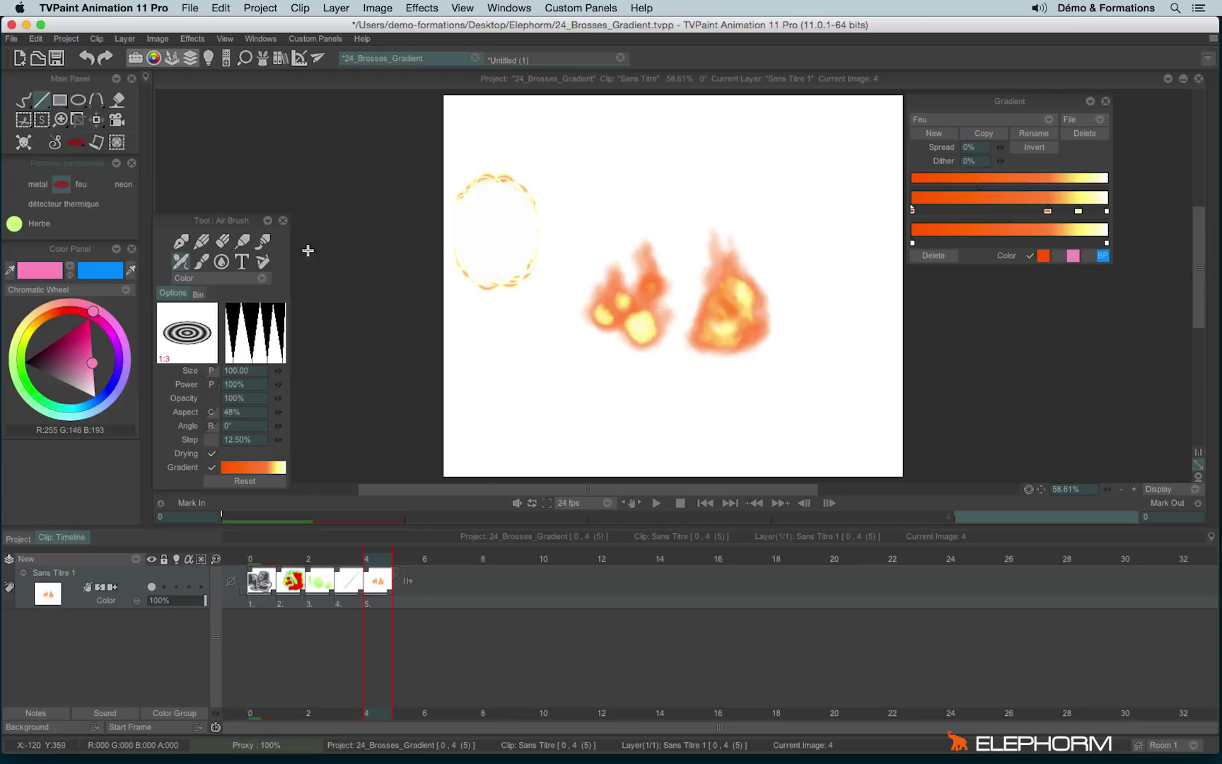
{"action": "left_click", "coordinate": [23, 100]}
{"action": "mouse_move", "coordinate": [549, 190]}
{"action": "left_mouse_down"}
{"action": "mouse_move", "coordinate": [553, 235]}
{"action": "mouse_move", "coordinate": [515, 407]}
{"action": "mouse_move", "coordinate": [499, 332]}
{"action": "mouse_move", "coordinate": [537, 385]}
{"action": "mouse_move", "coordinate": [499, 325]}
{"action": "left_mouse_up"}
{"action": "left_click_drag", "start_coordinate": [504, 282], "coordinate": [513, 271]}
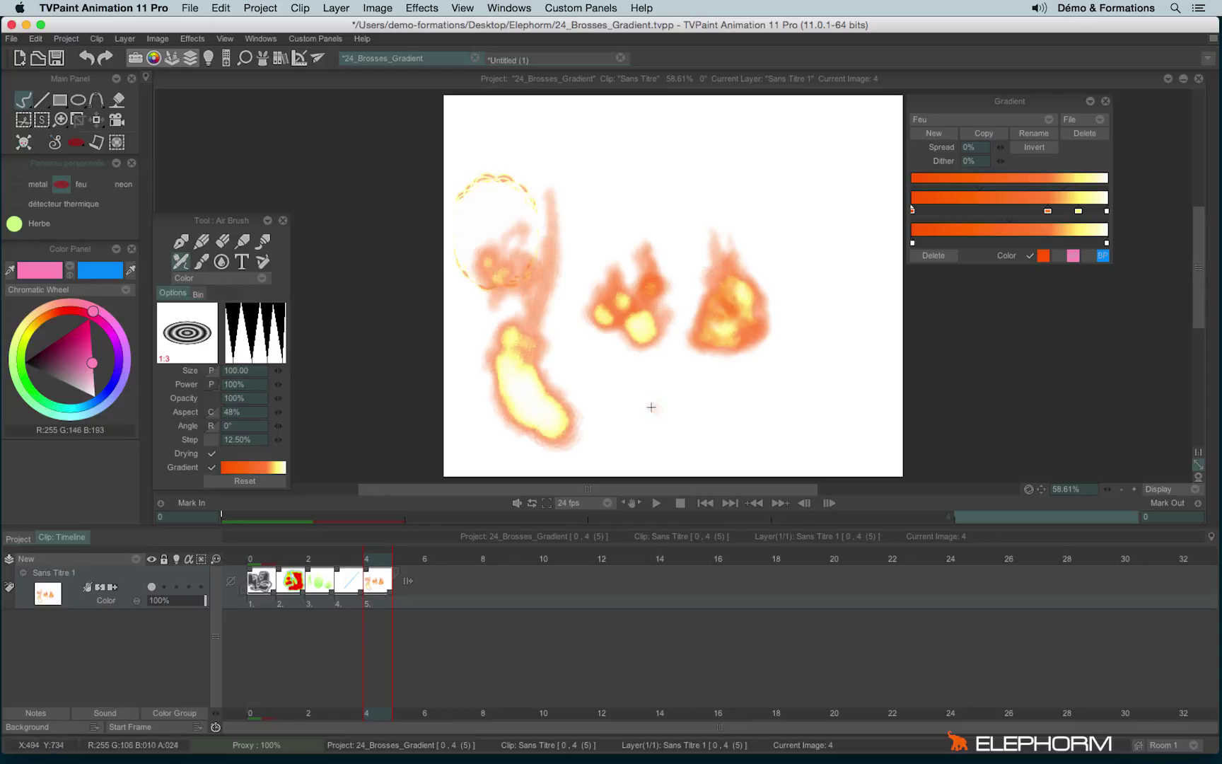